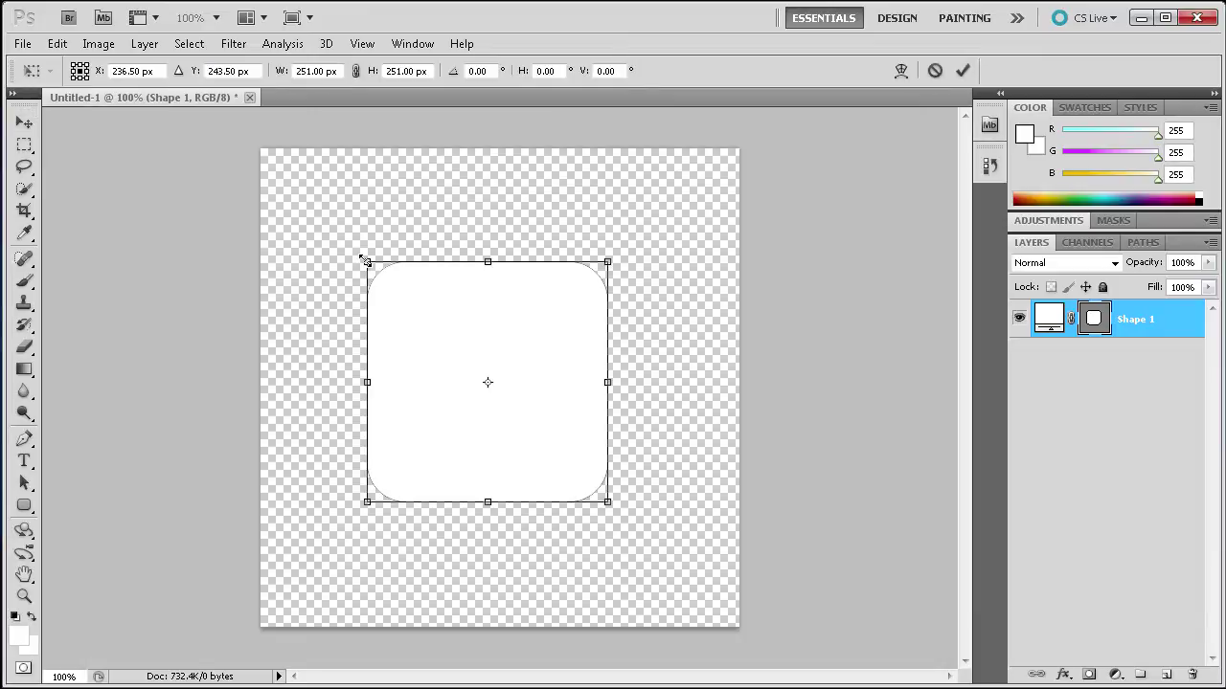
Scale the rounded square proportionally to a width of 235 px and apply the transformation
right_click(311, 69)
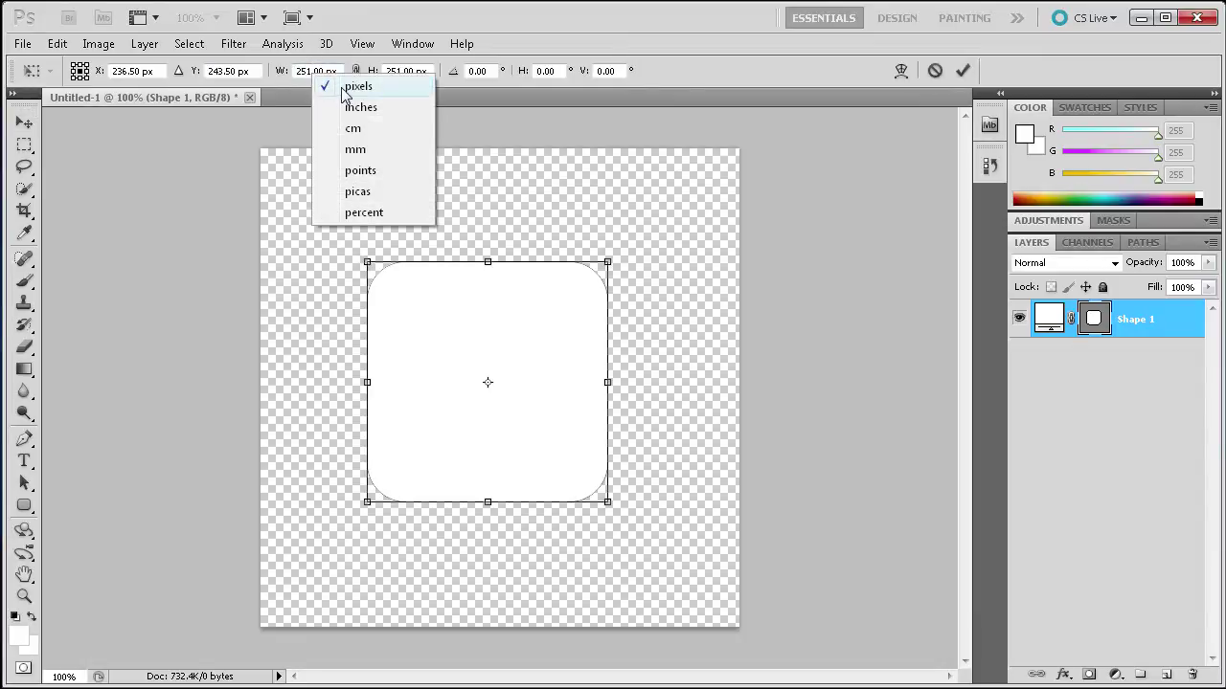
click(305, 65)
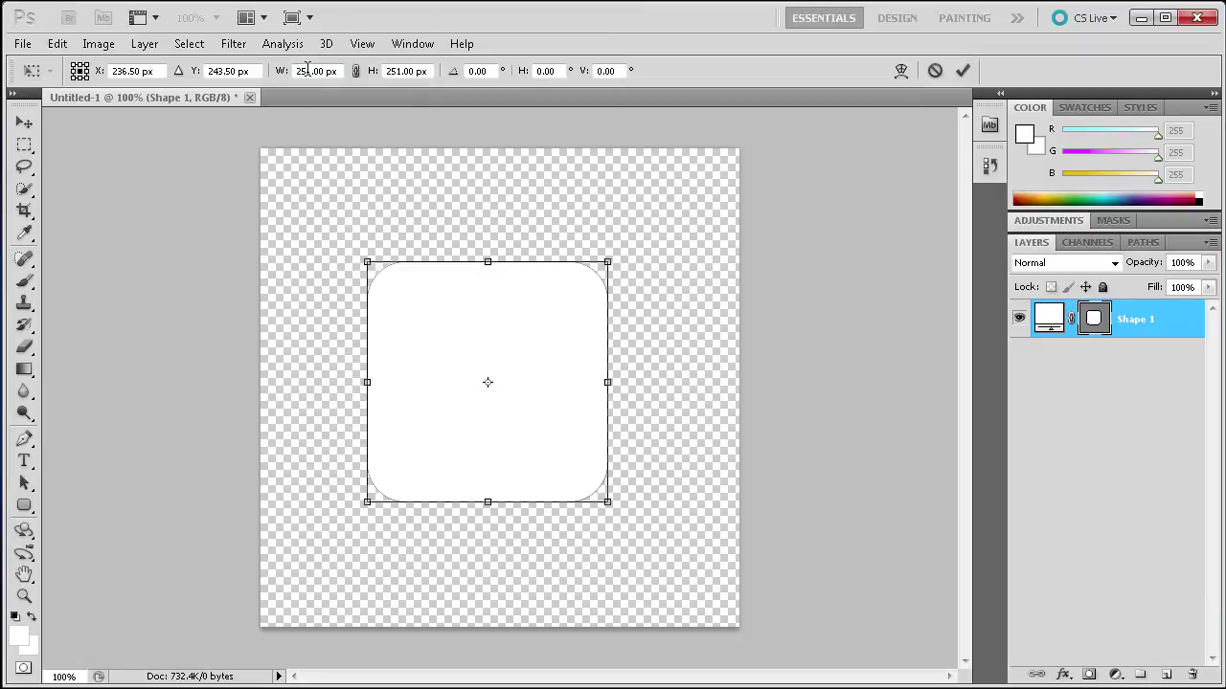
click(355, 72)
click(355, 72)
drag(308, 71, 259, 70)
text(235)
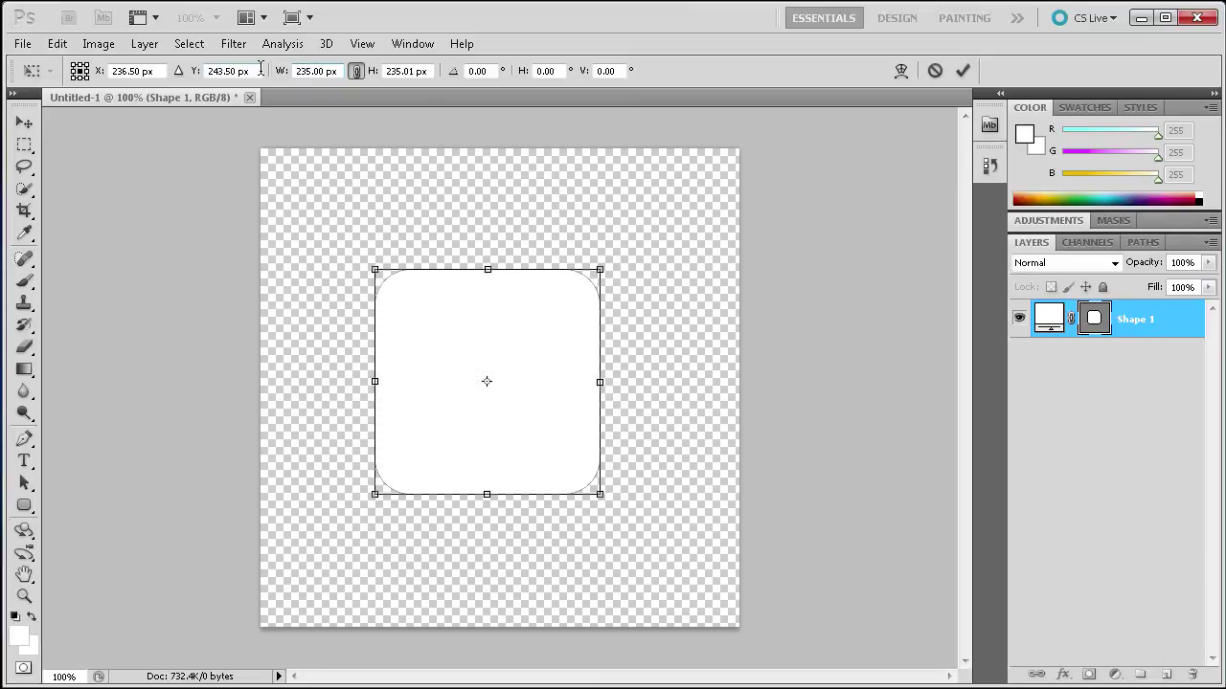
click(961, 71)
Move the rounded square to the centre of the canvas, at about X 245.5 px, Y 250.5 px
drag(519, 332, 529, 340)
key(Left)
key(Left)
key(Left)
key(Left)
key(ctrl+t)
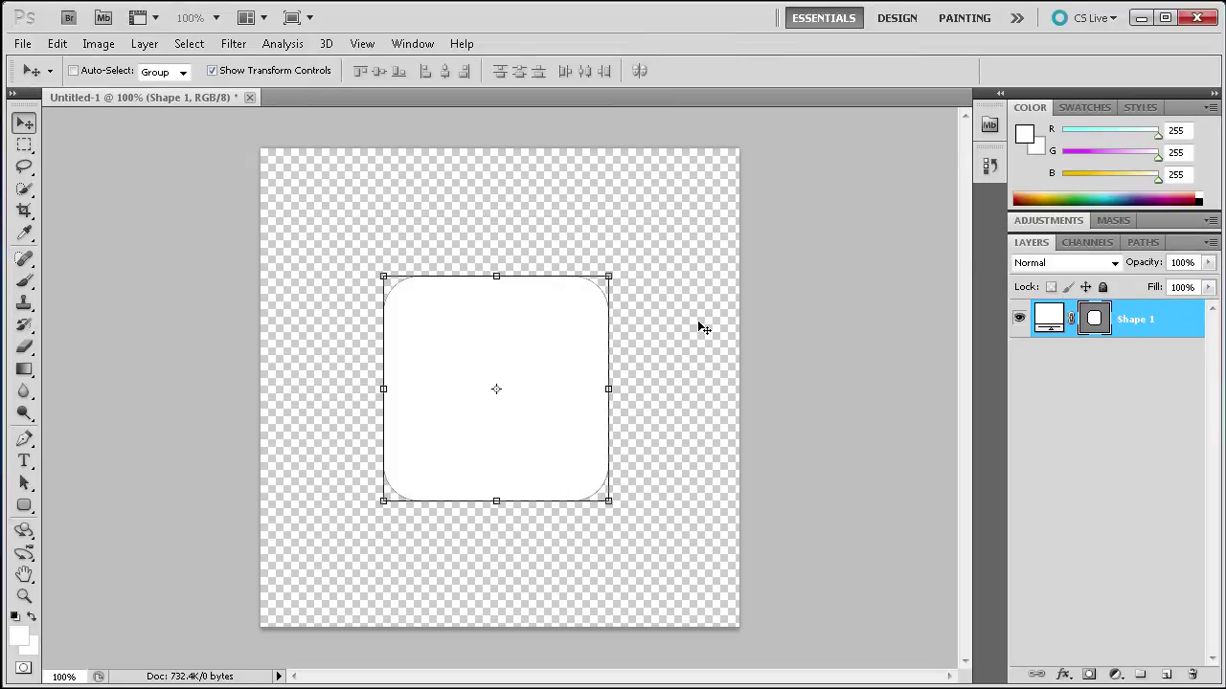
Change the rounded square's fill colour to #3052a0
double_click(1048, 319)
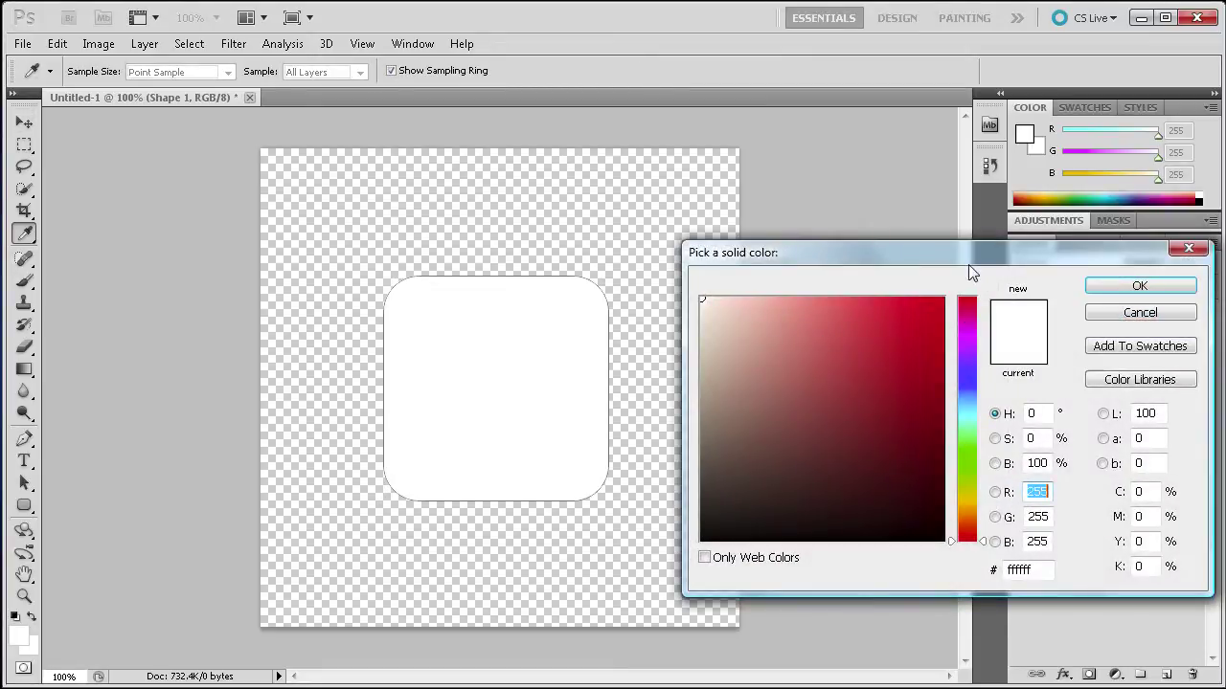
drag(965, 261, 918, 250)
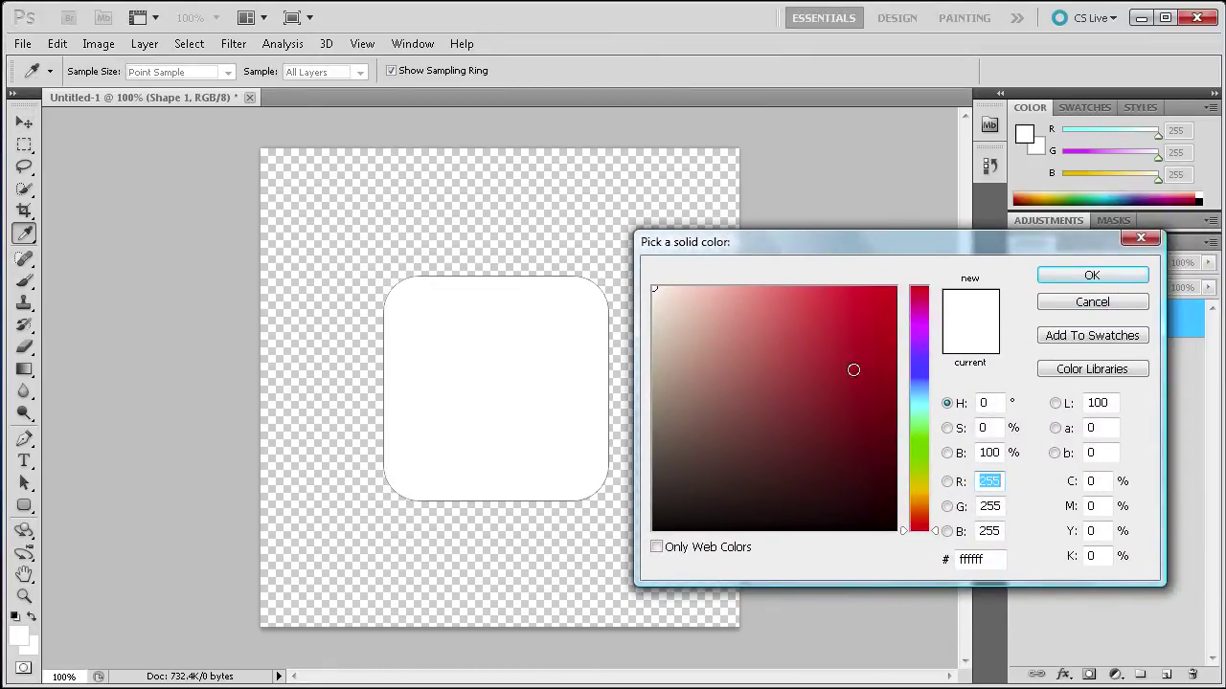
drag(998, 560, 915, 553)
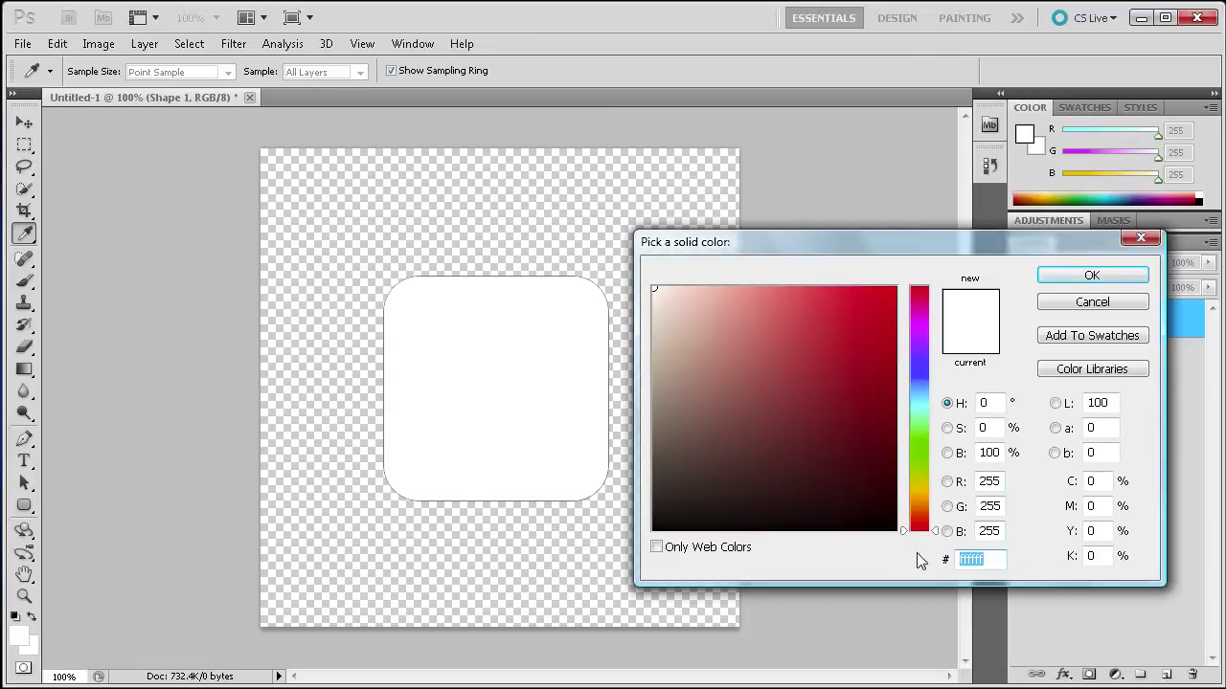
text(3)
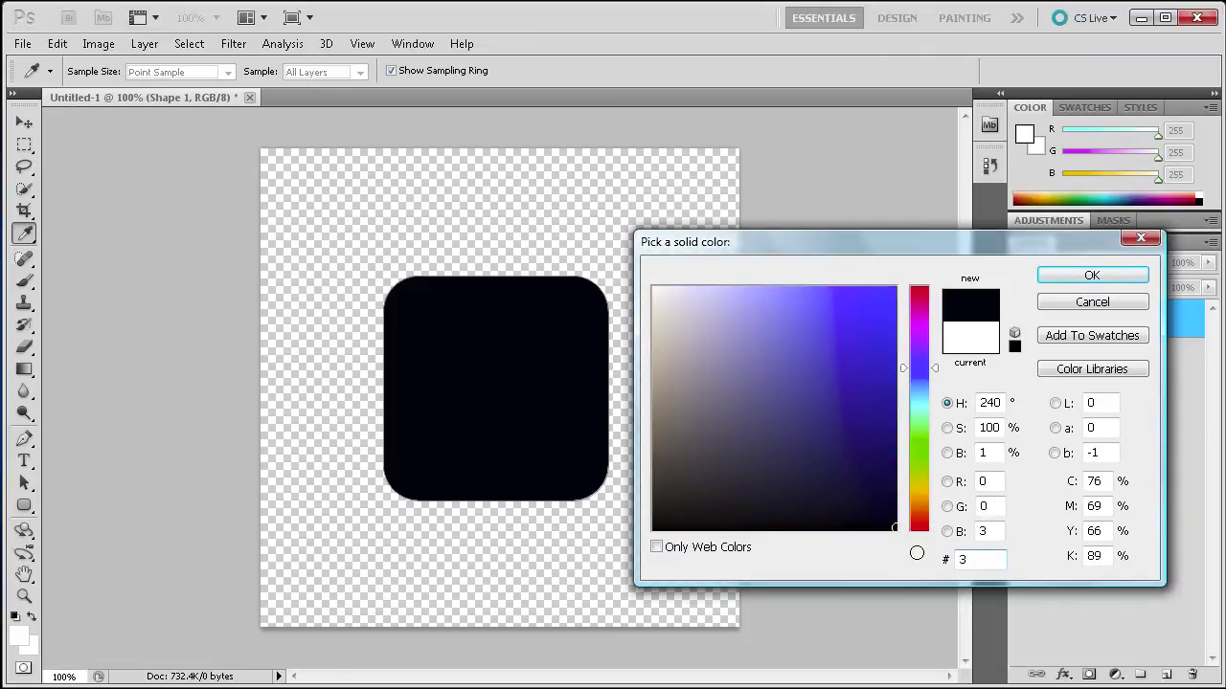
text(052a0)
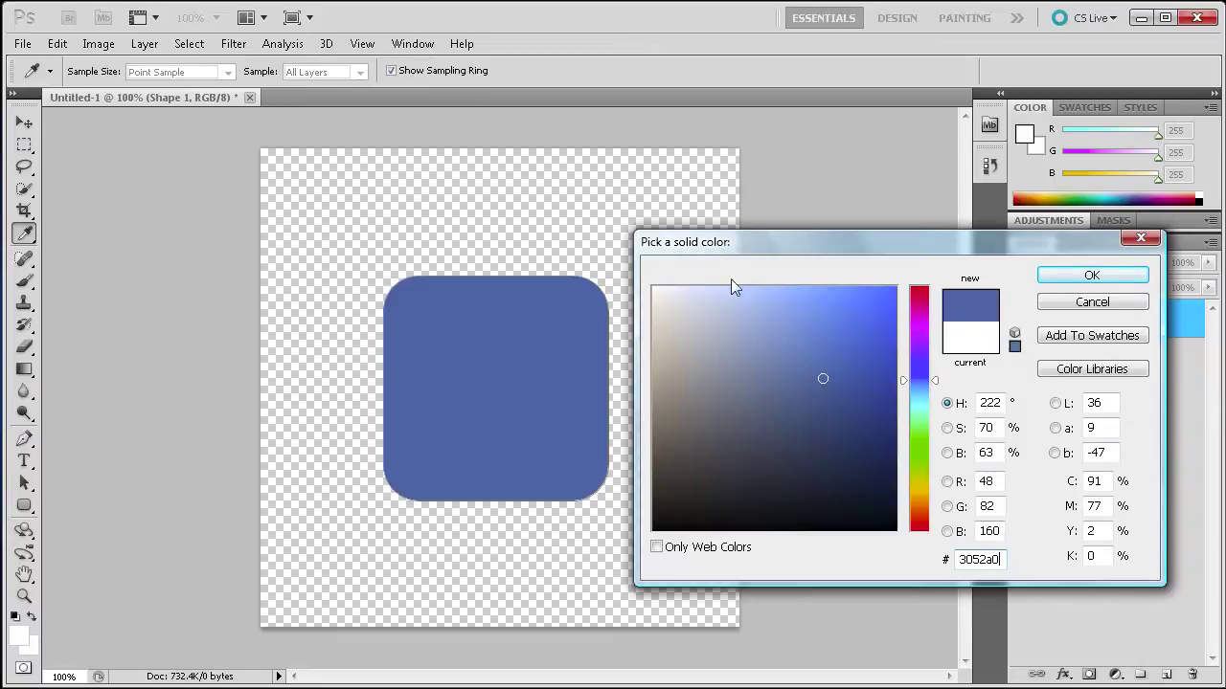
click(1094, 275)
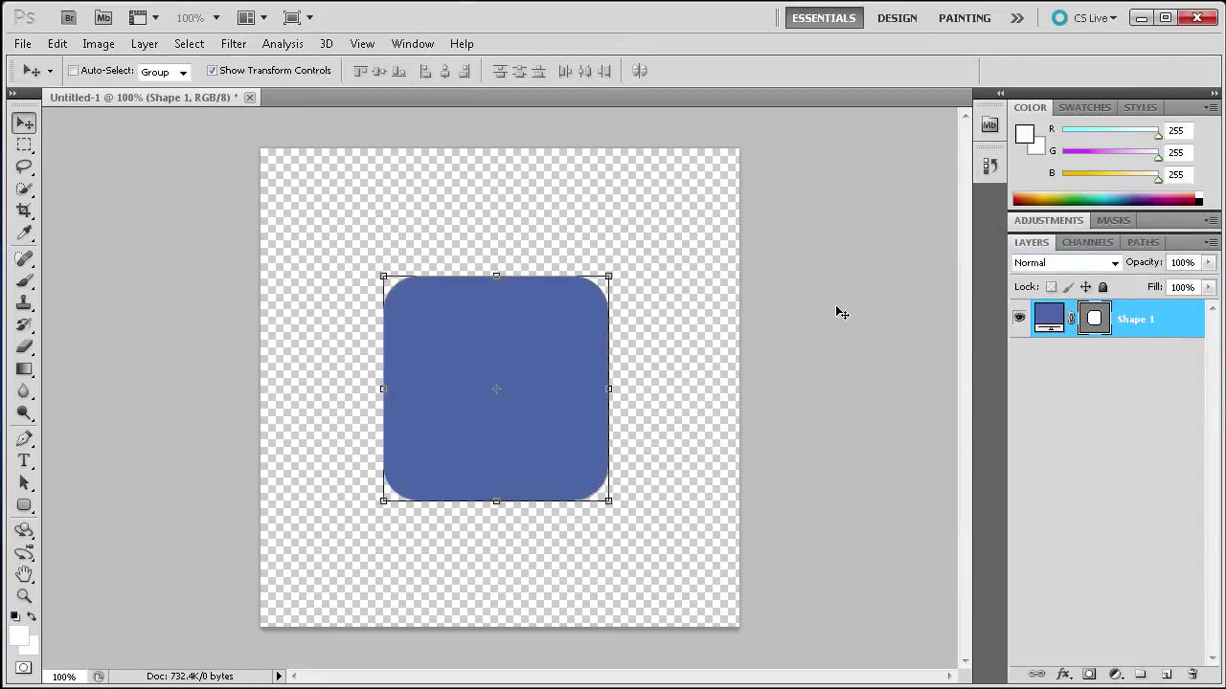
Duplicate the Shape 1 layer and shrink the copy around its centre to about 221 px square
drag(1125, 324, 1165, 676)
click(1018, 316)
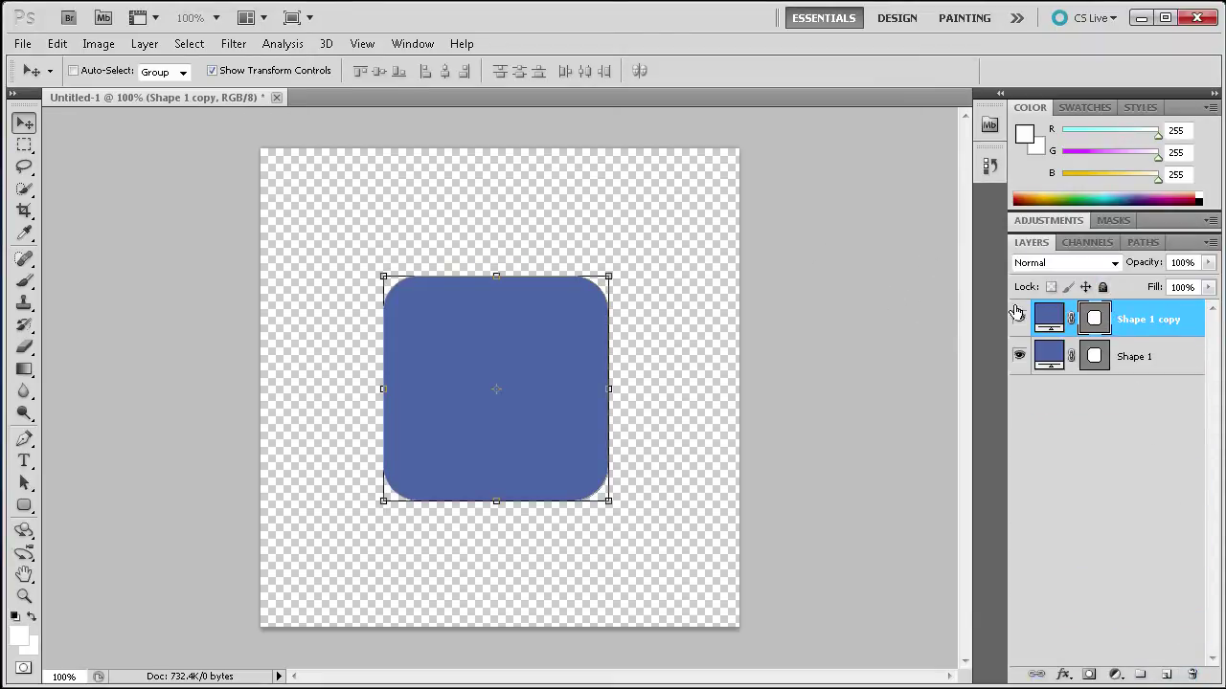
click(382, 274)
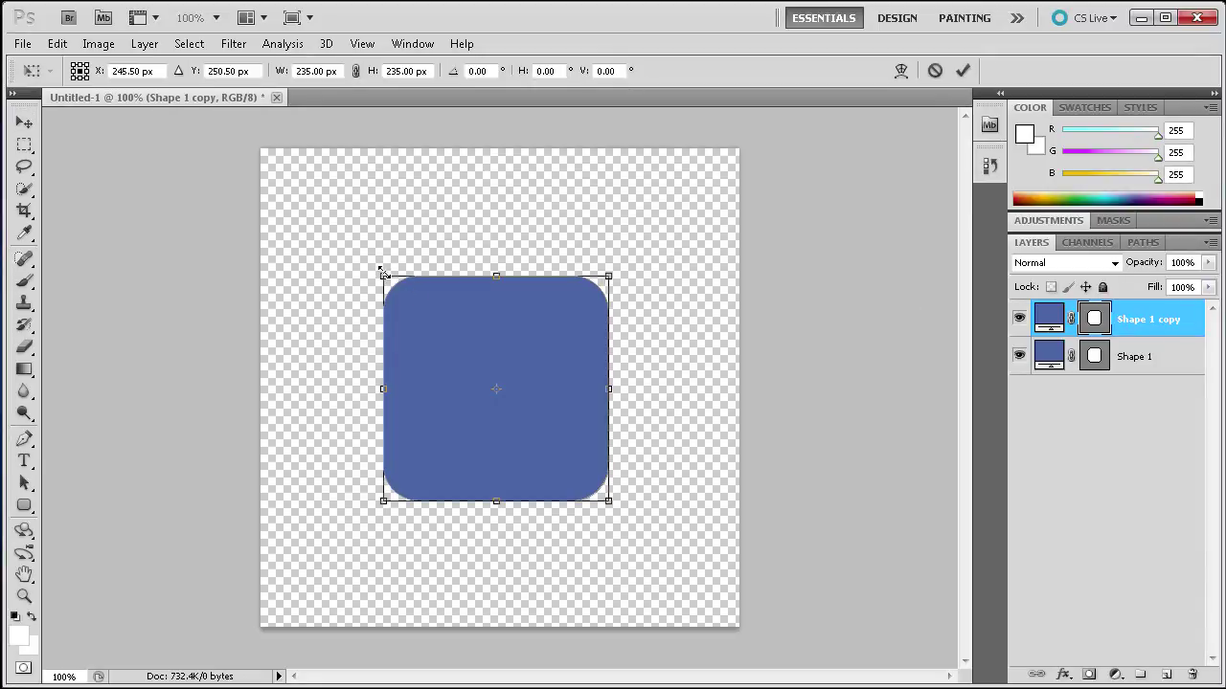
drag(380, 271, 393, 283)
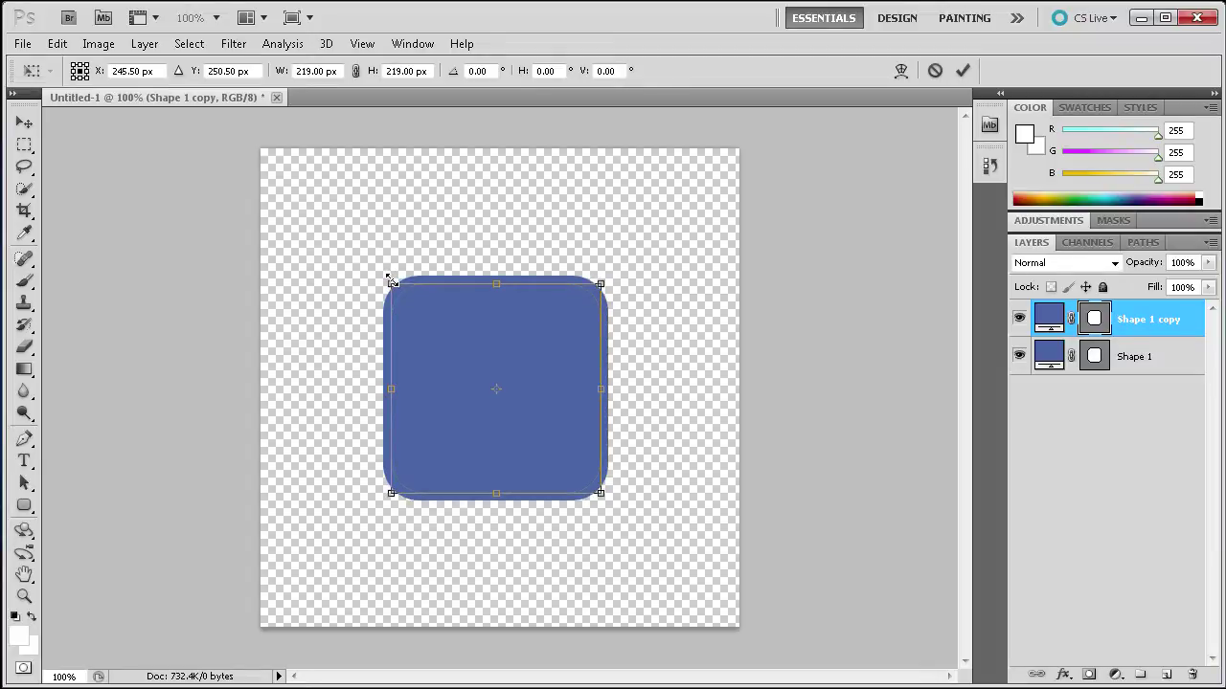
drag(391, 281, 390, 281)
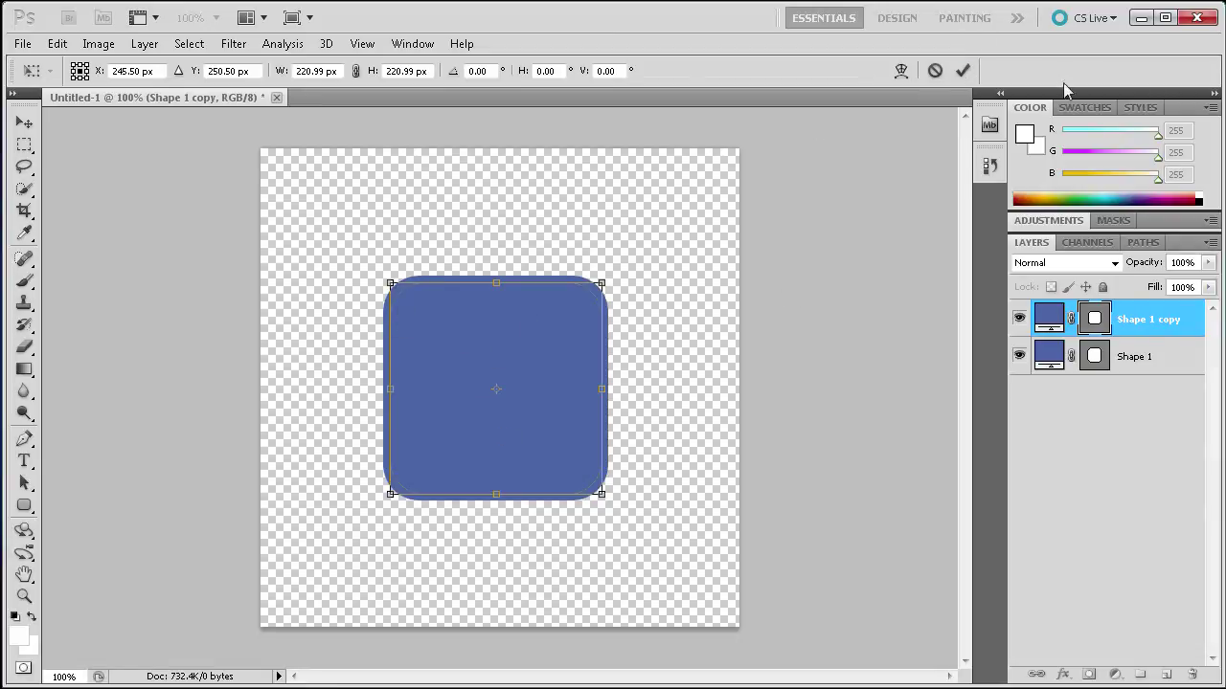
click(962, 71)
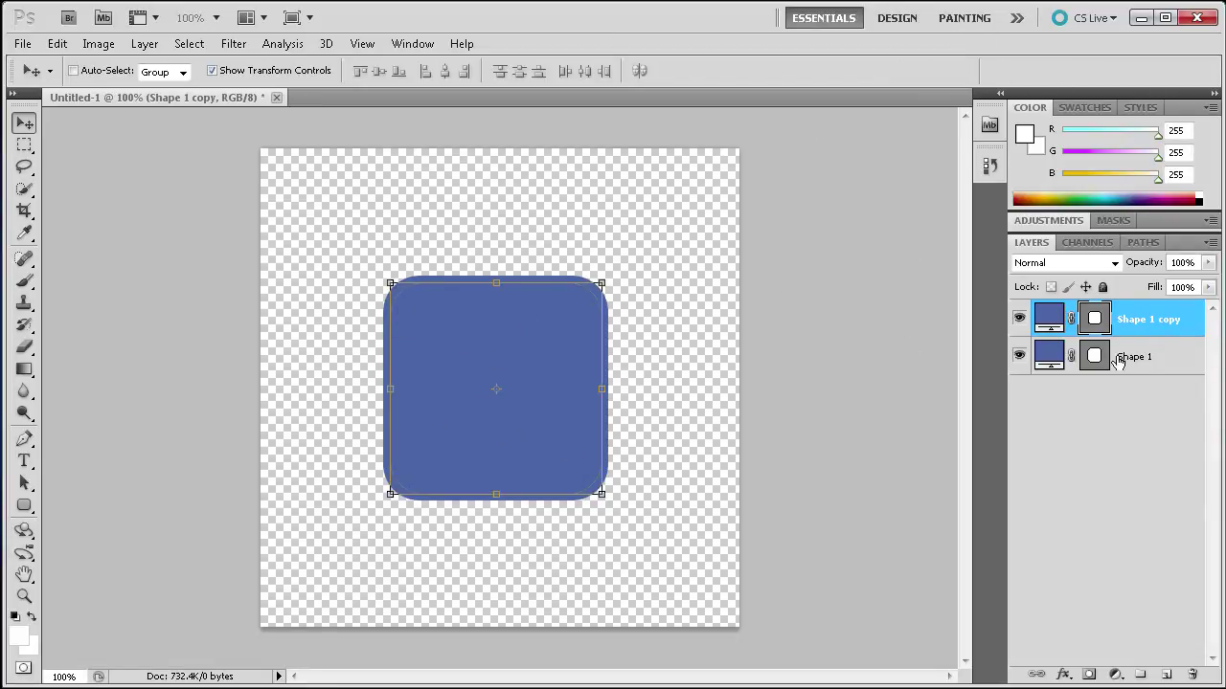
Change the fill colour of the Shape 1 copy layer to #8094c0
double_click(1051, 328)
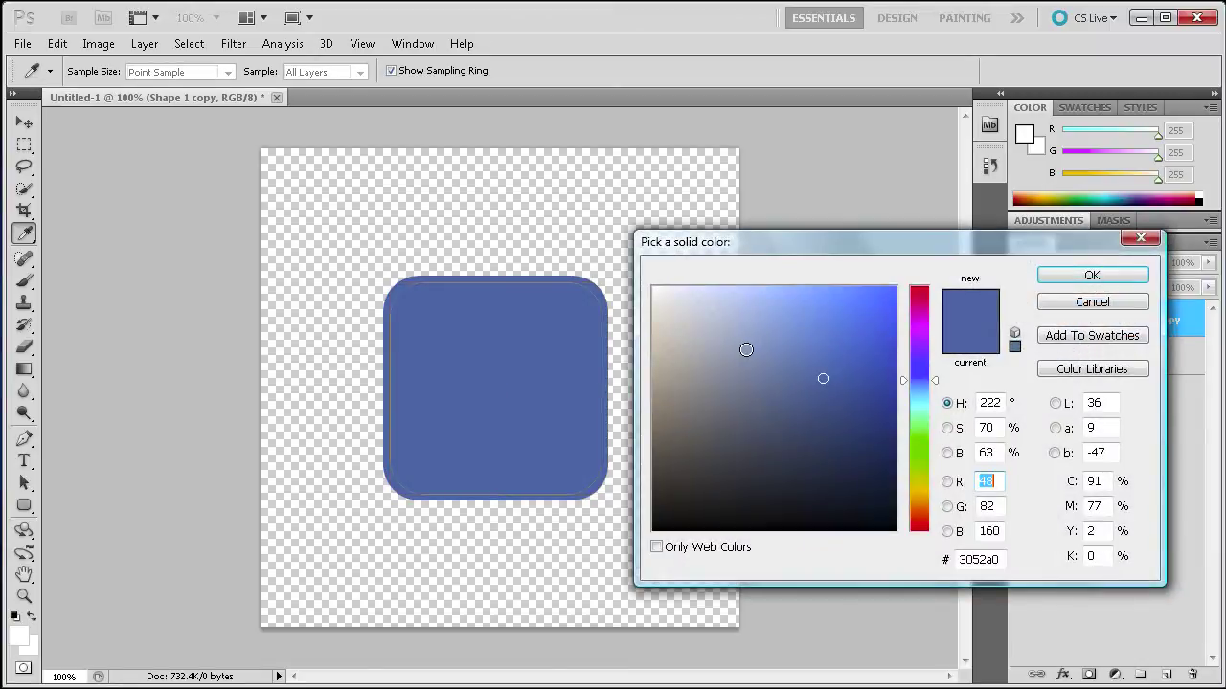
click(996, 560)
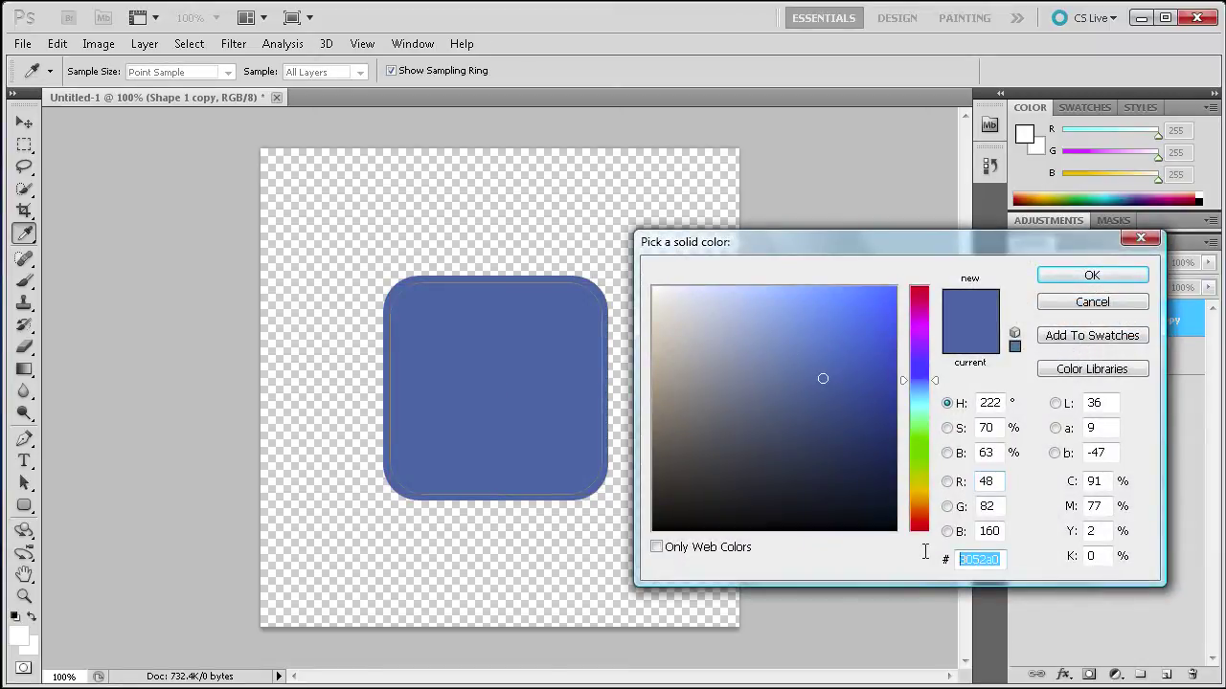
text(008094)
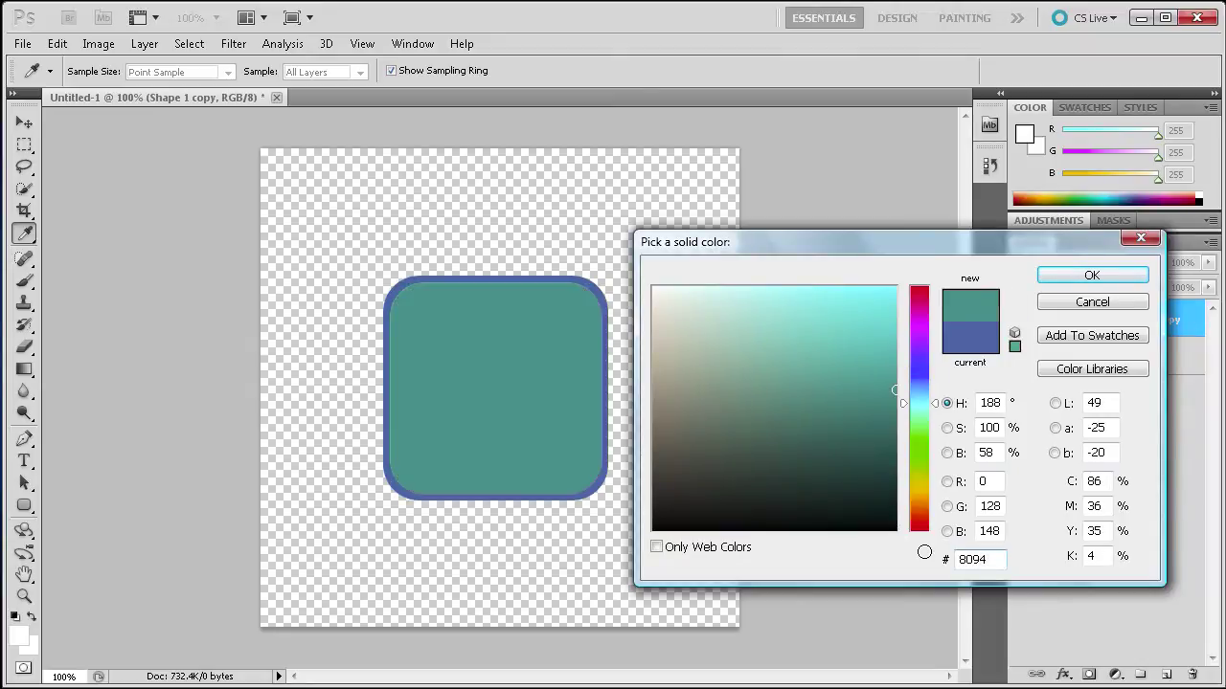
text(c0)
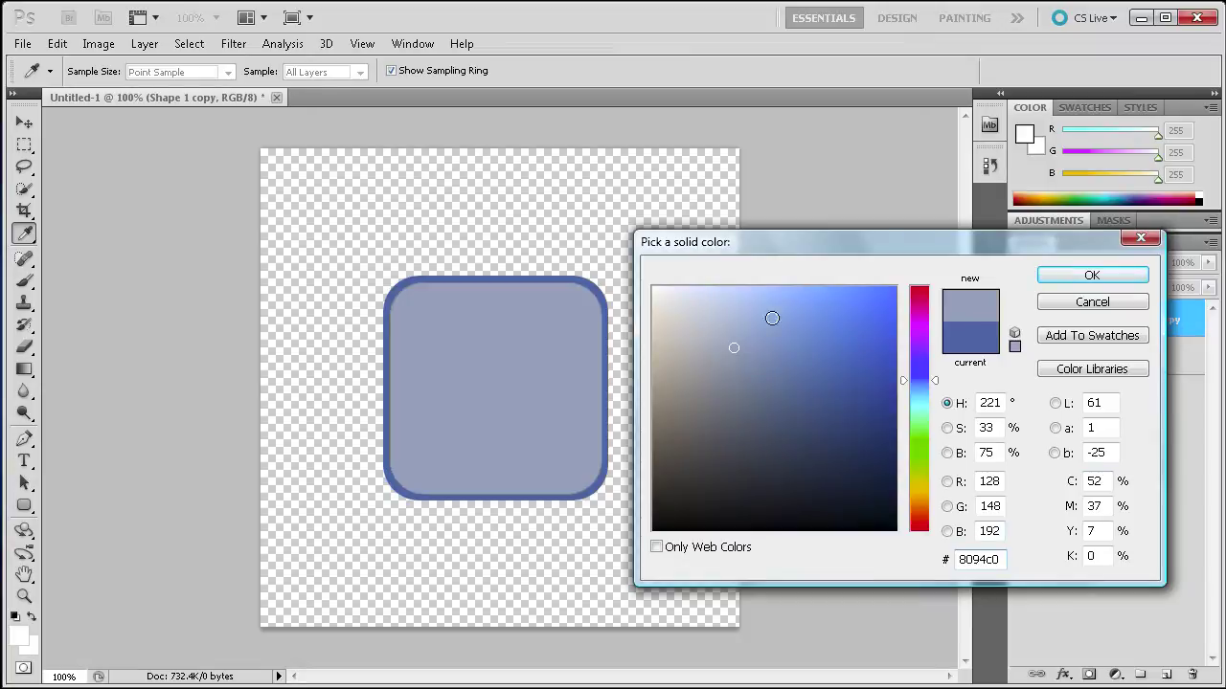
click(1092, 275)
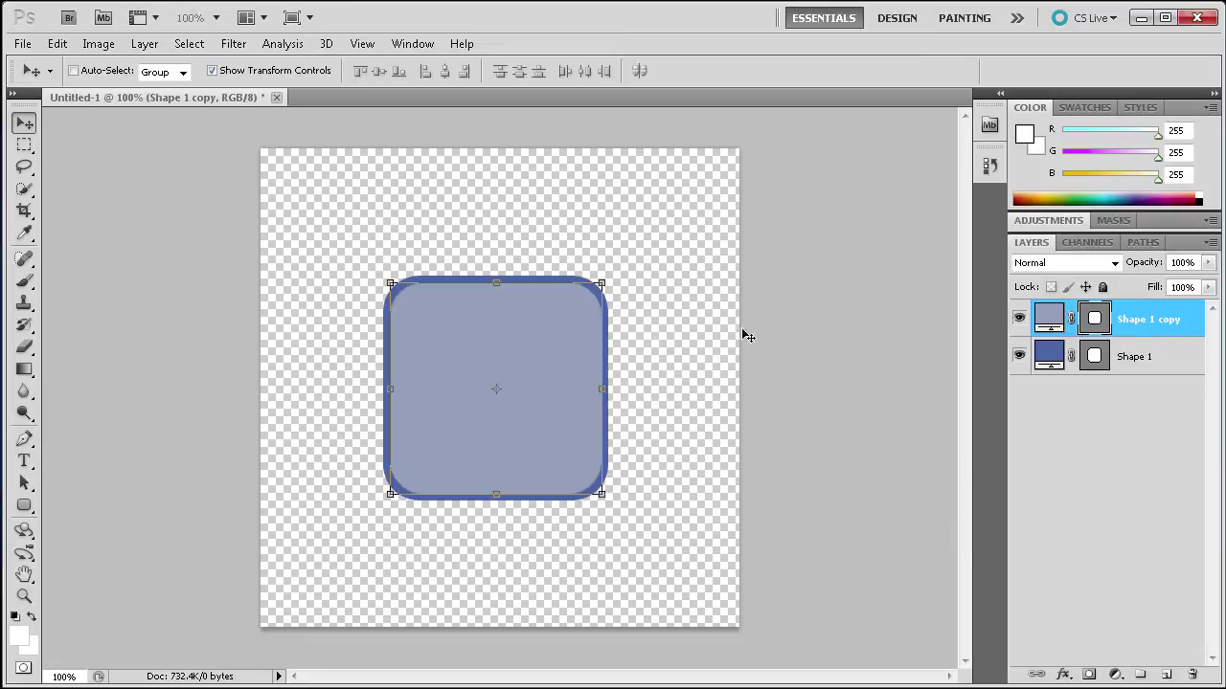
Duplicate the Shape 1 copy layer and shrink the new copy around its centre to about 207 px square
drag(1122, 334, 1166, 676)
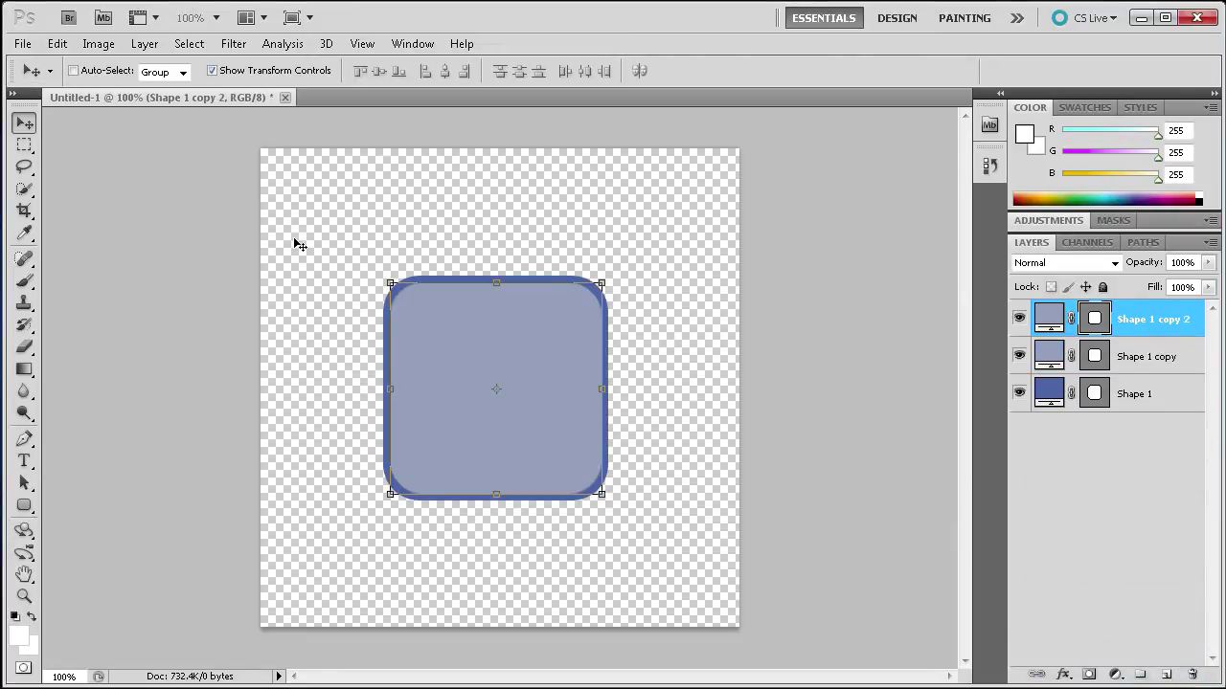
drag(391, 283, 397, 290)
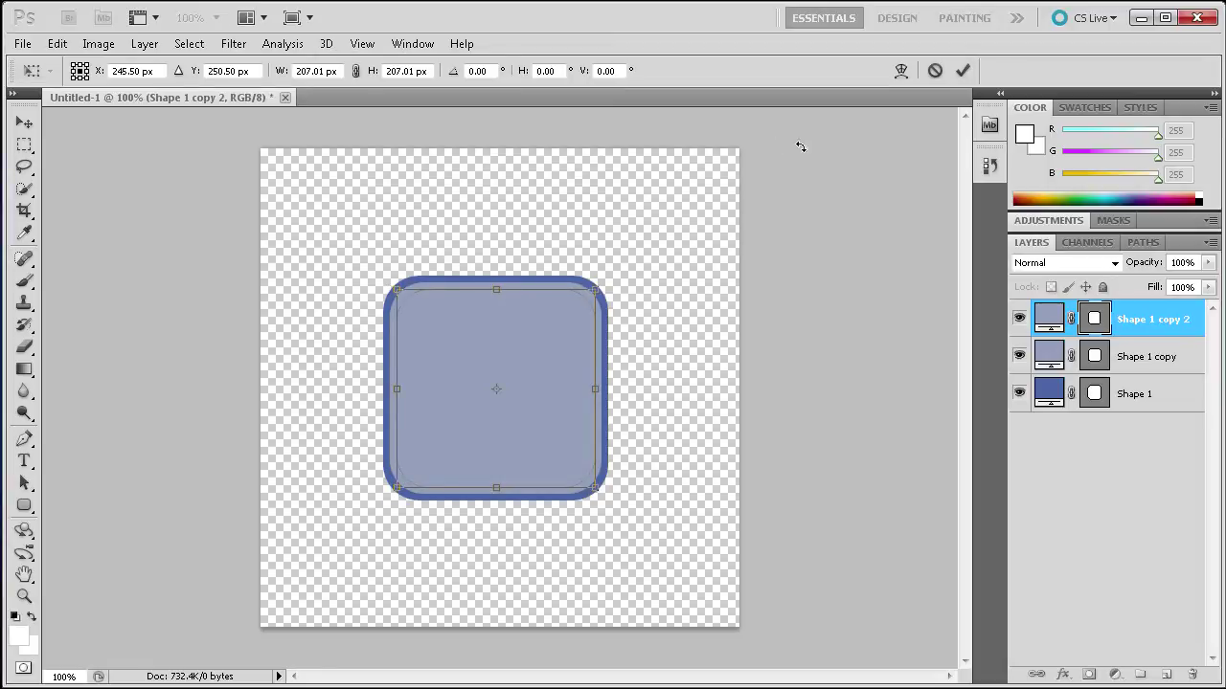
click(962, 69)
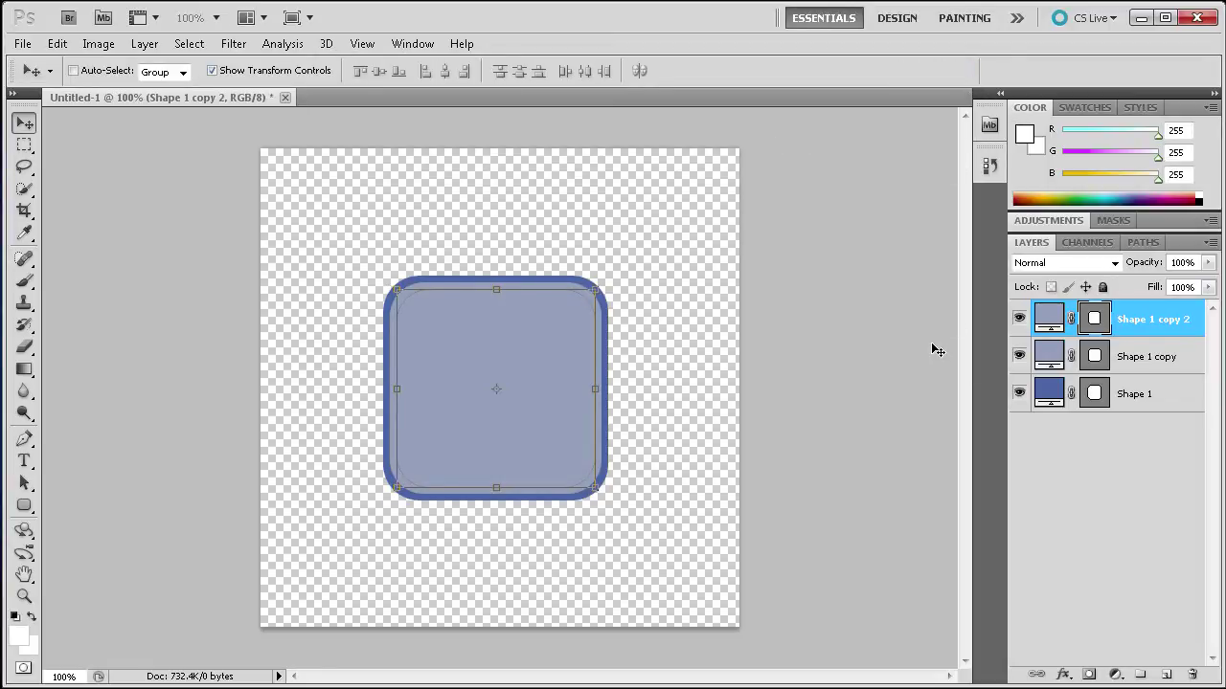
Change the fill colour of the innermost rounded square, Shape 1 copy 2, to #0b3aa7
double_click(1066, 318)
double_click(1004, 562)
drag(952, 236, 744, 232)
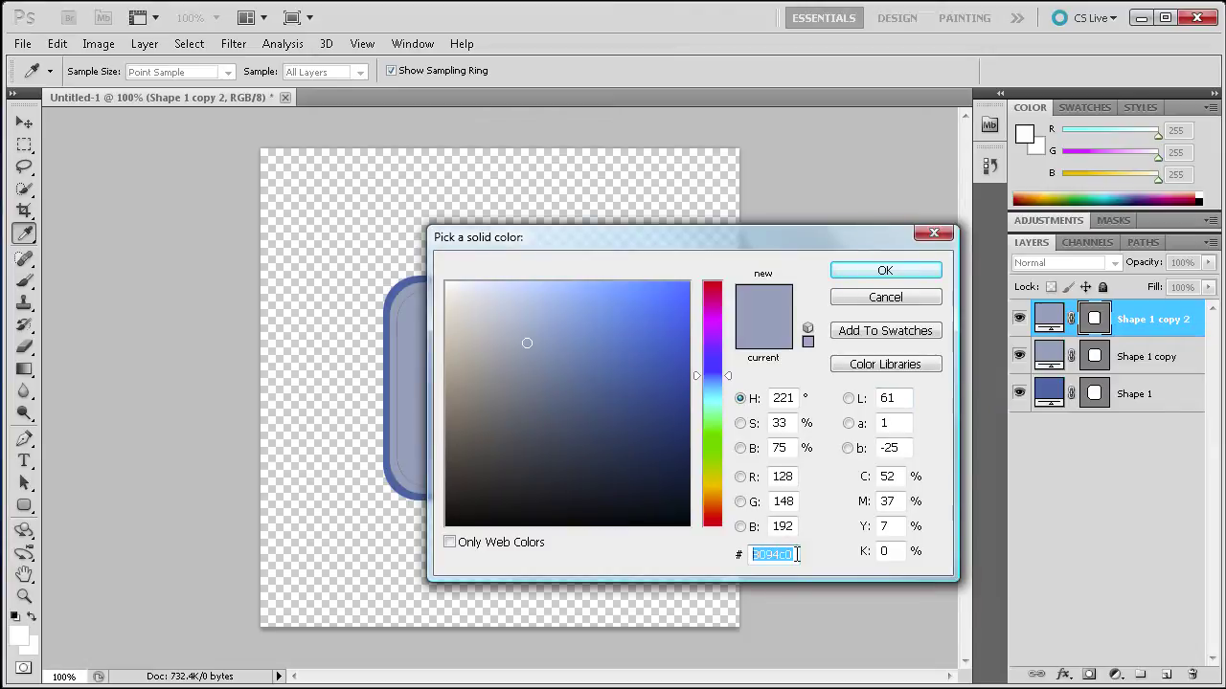
text(05)
key(BackSpace)
text(b)
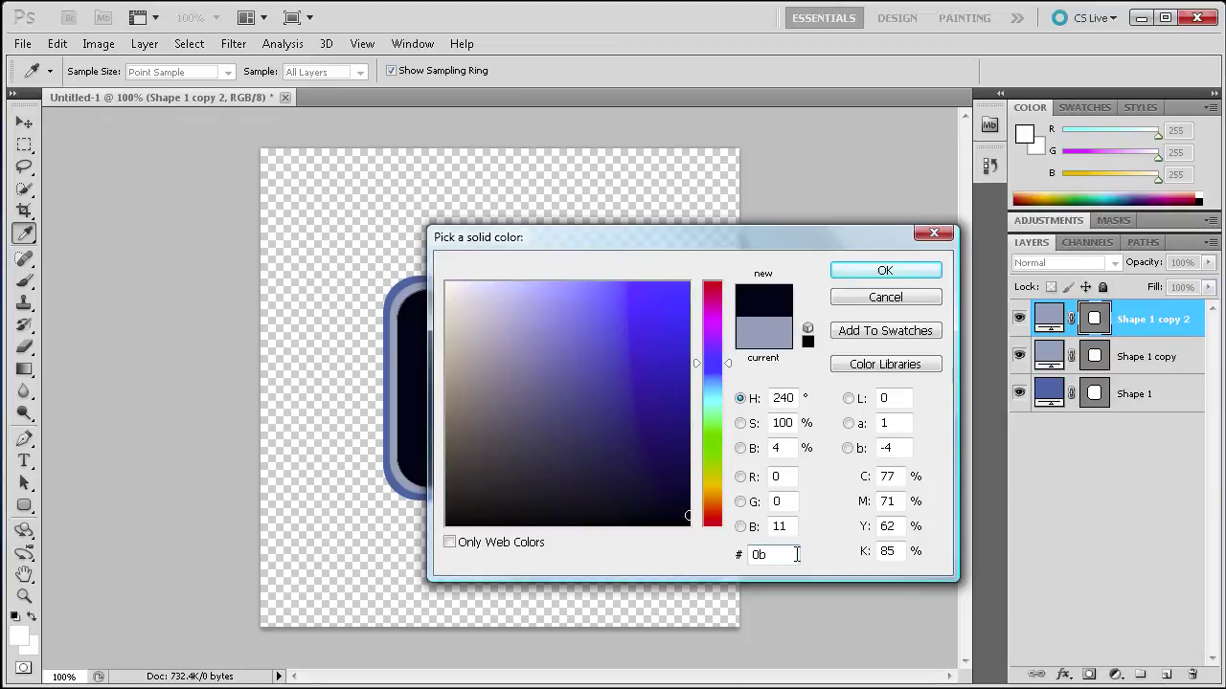
text(3a)
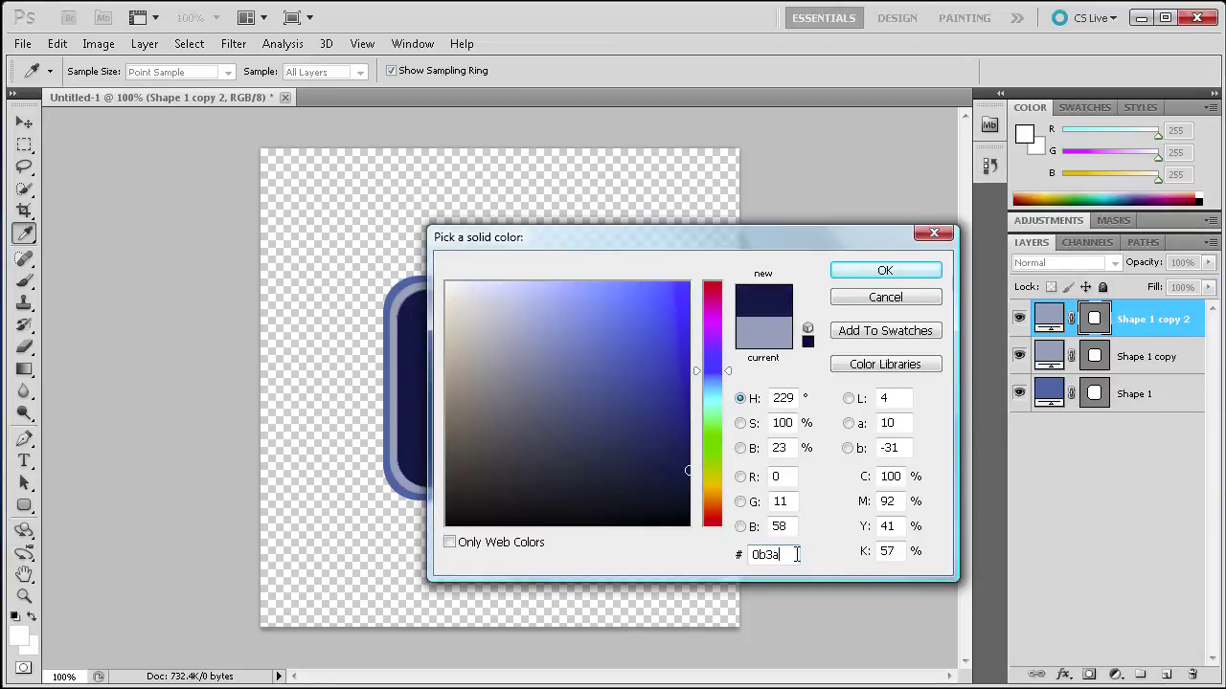
text(a7)
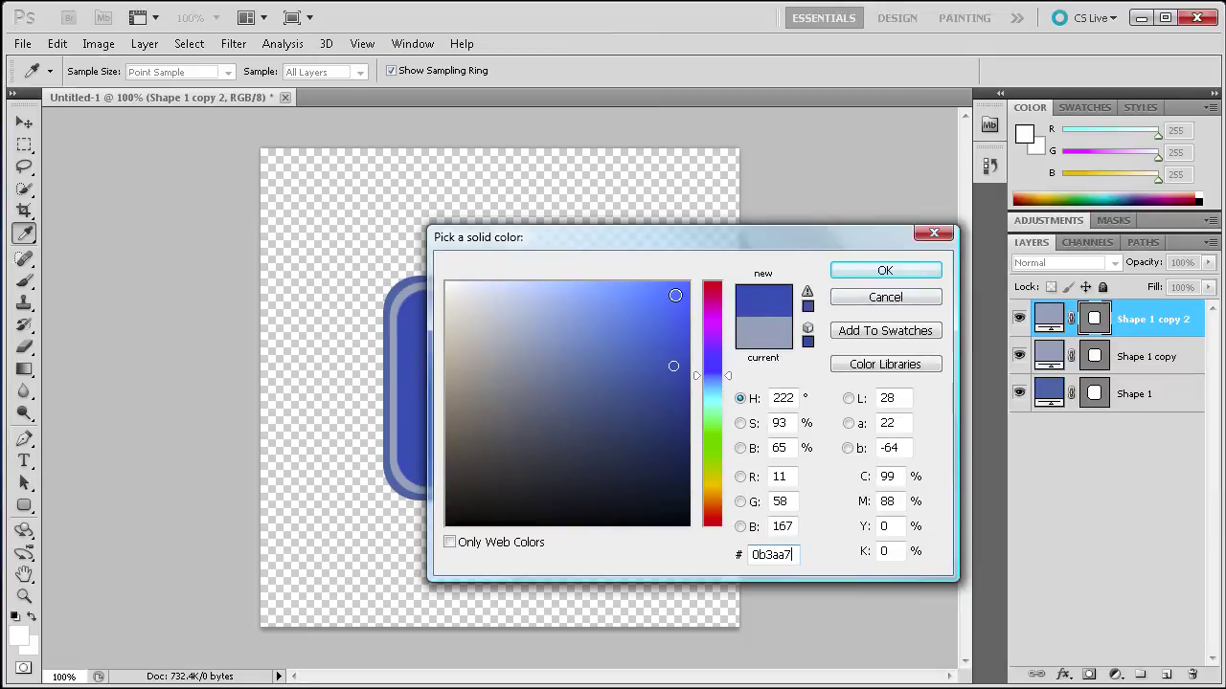
click(911, 269)
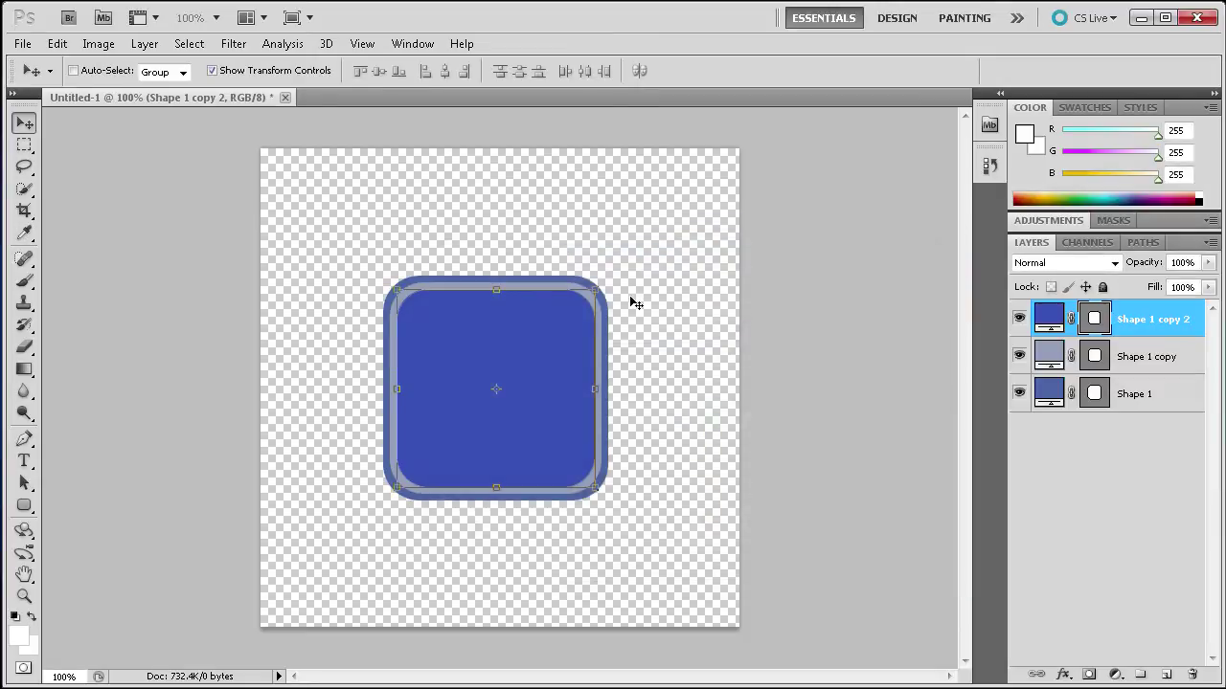
Create a text layer with the letter f in white Arial Bold at 200 pt
click(24, 145)
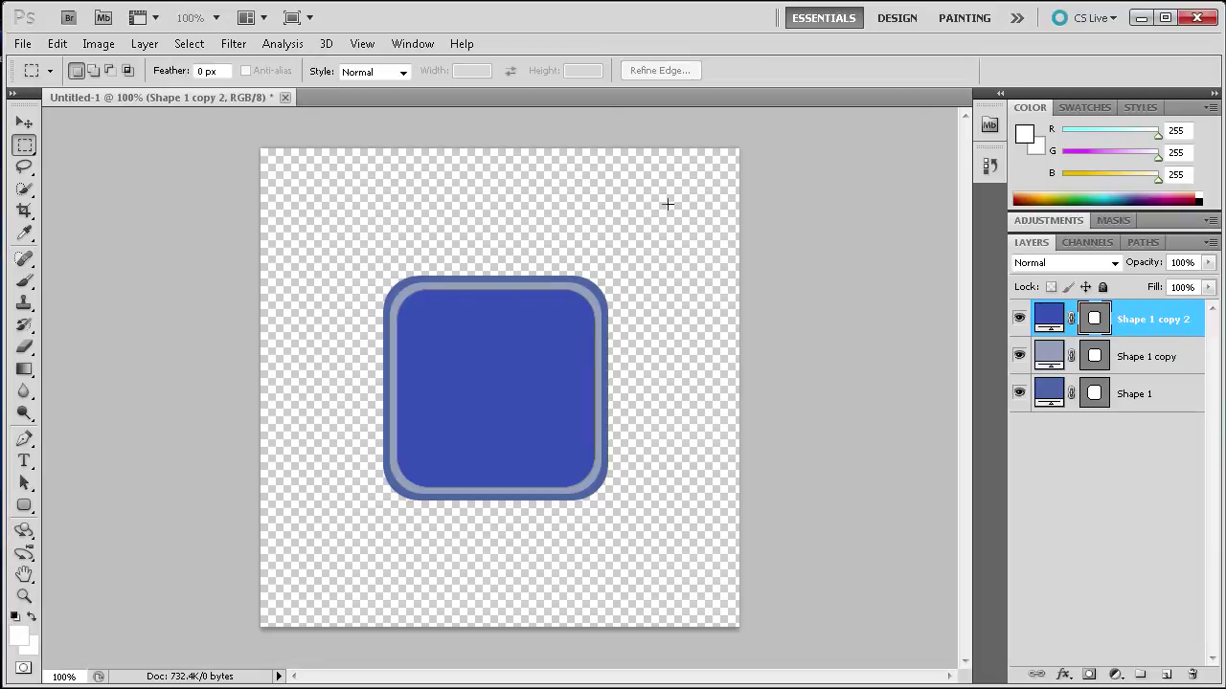
click(24, 460)
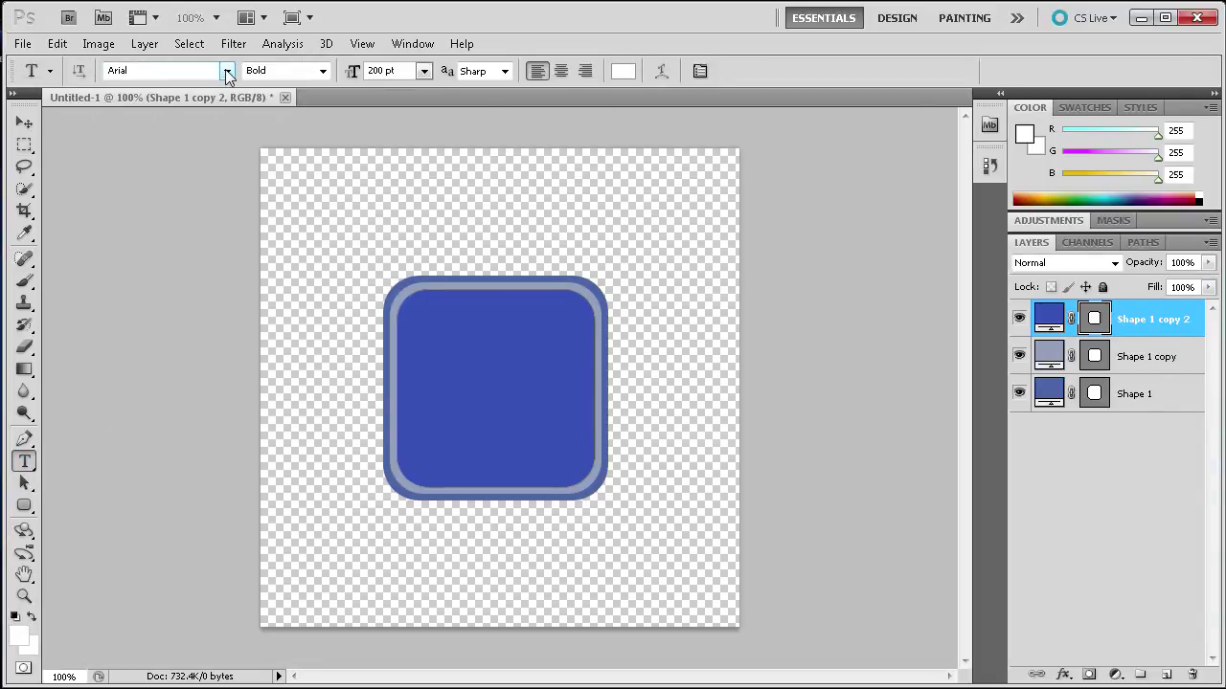
click(227, 72)
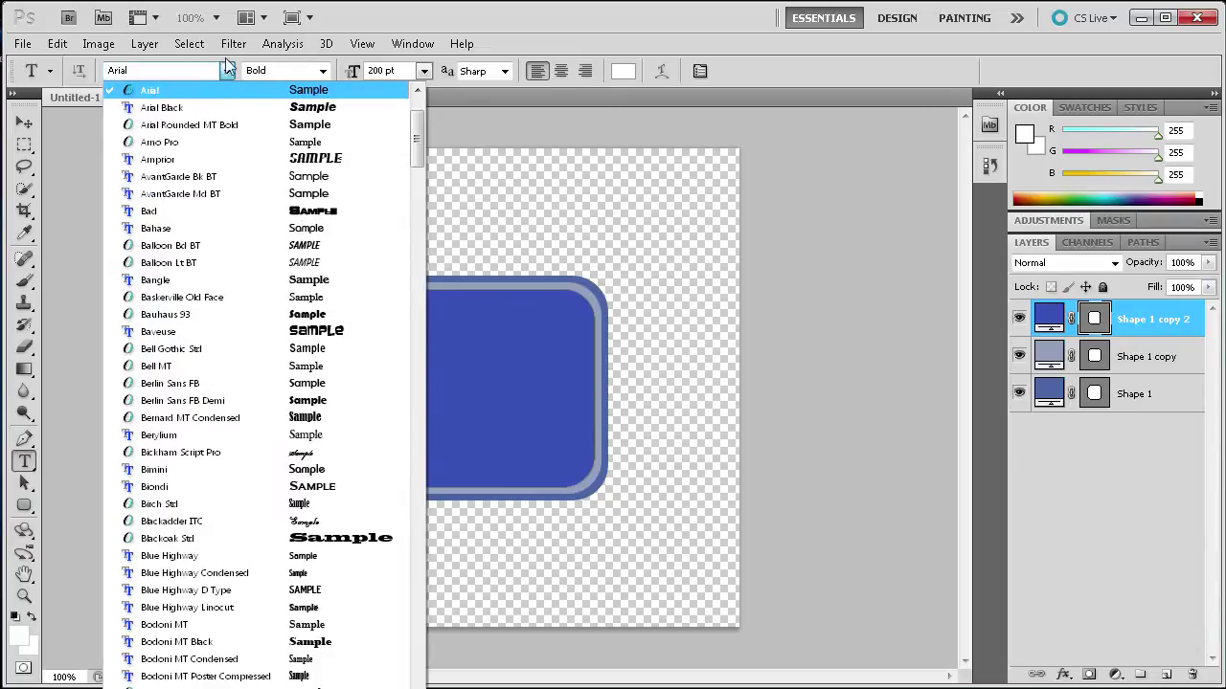
click(238, 64)
click(323, 71)
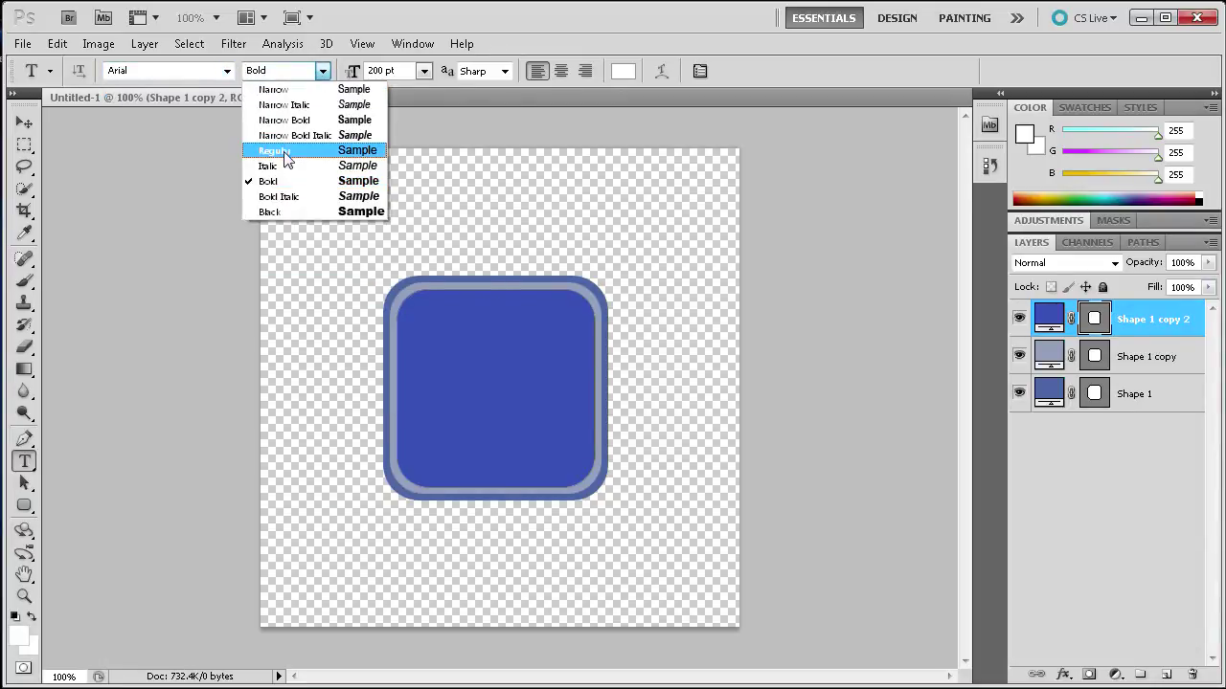
click(284, 182)
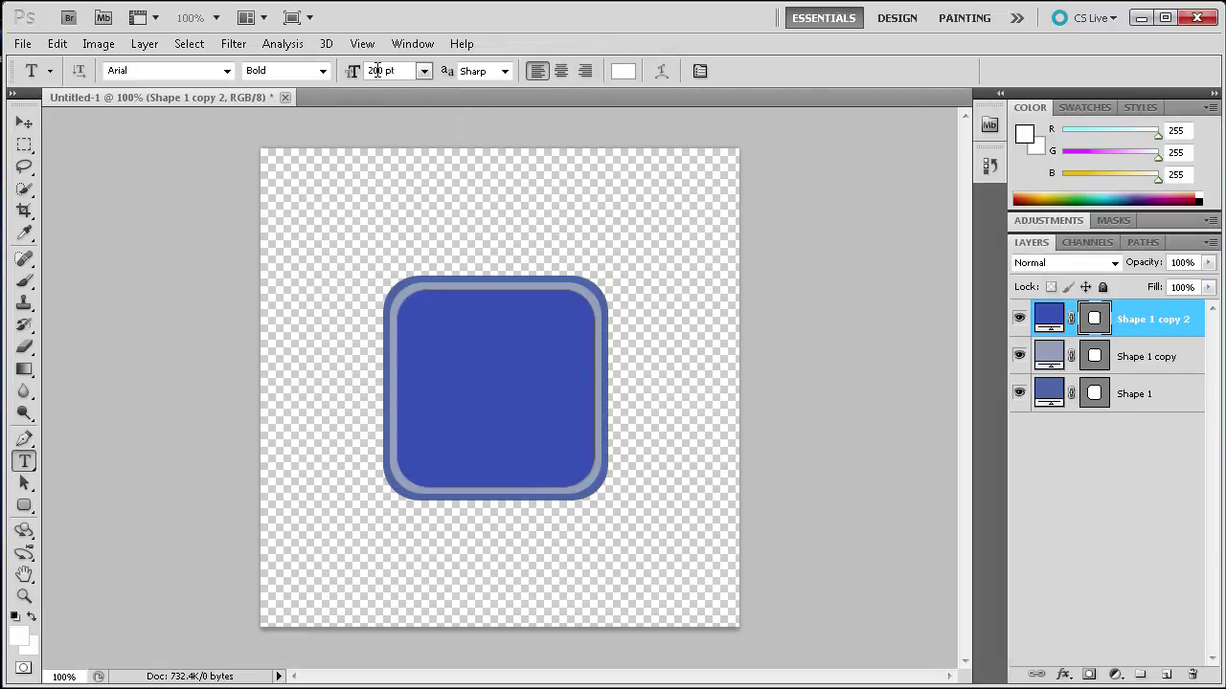
click(308, 250)
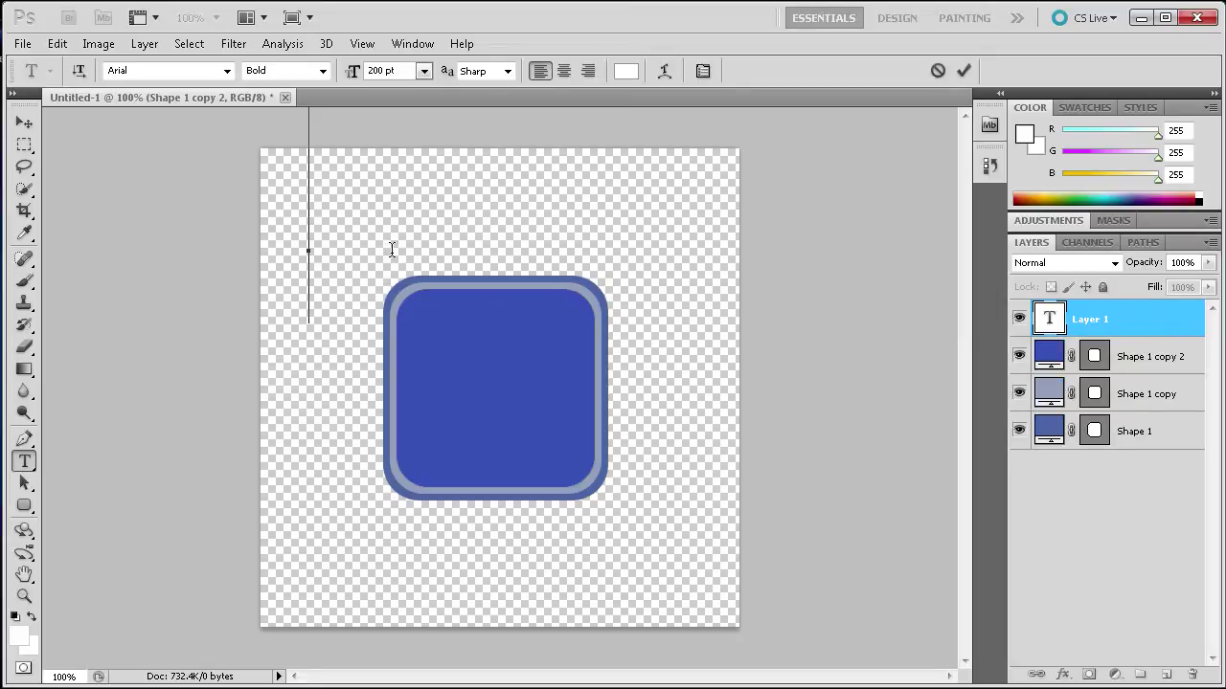
text(T)
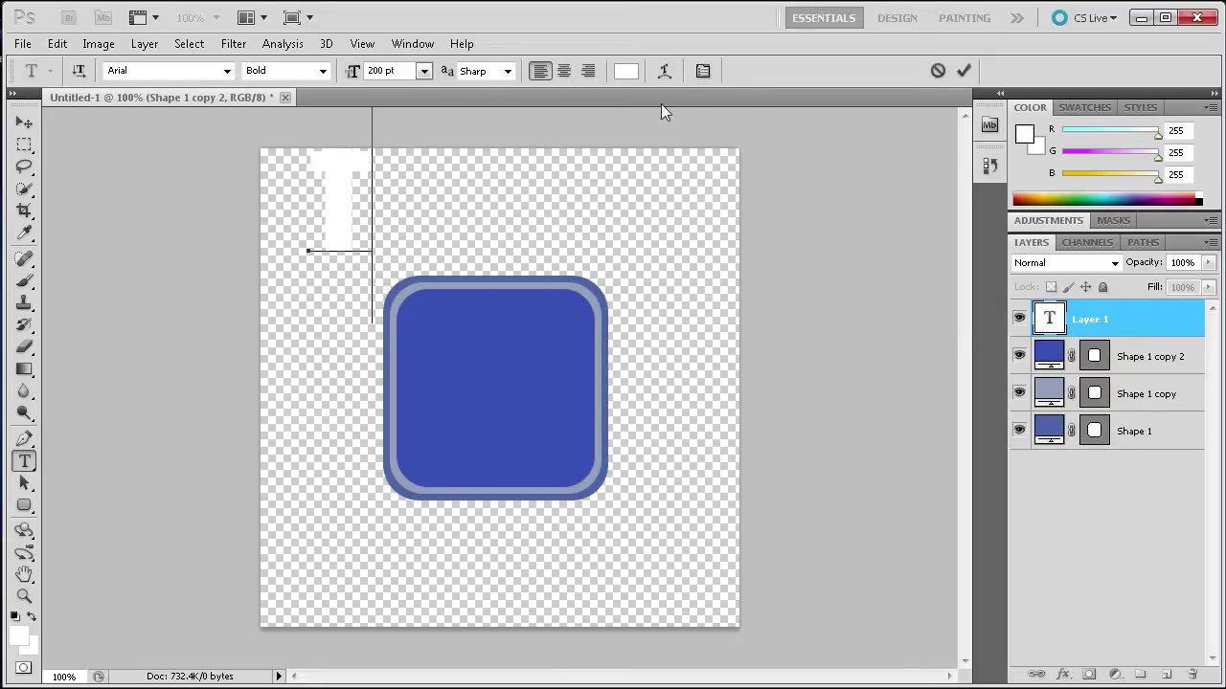
click(962, 72)
Move the f onto the right side of the blue square and enlarge its transform box to about 98 × 296 px
click(24, 123)
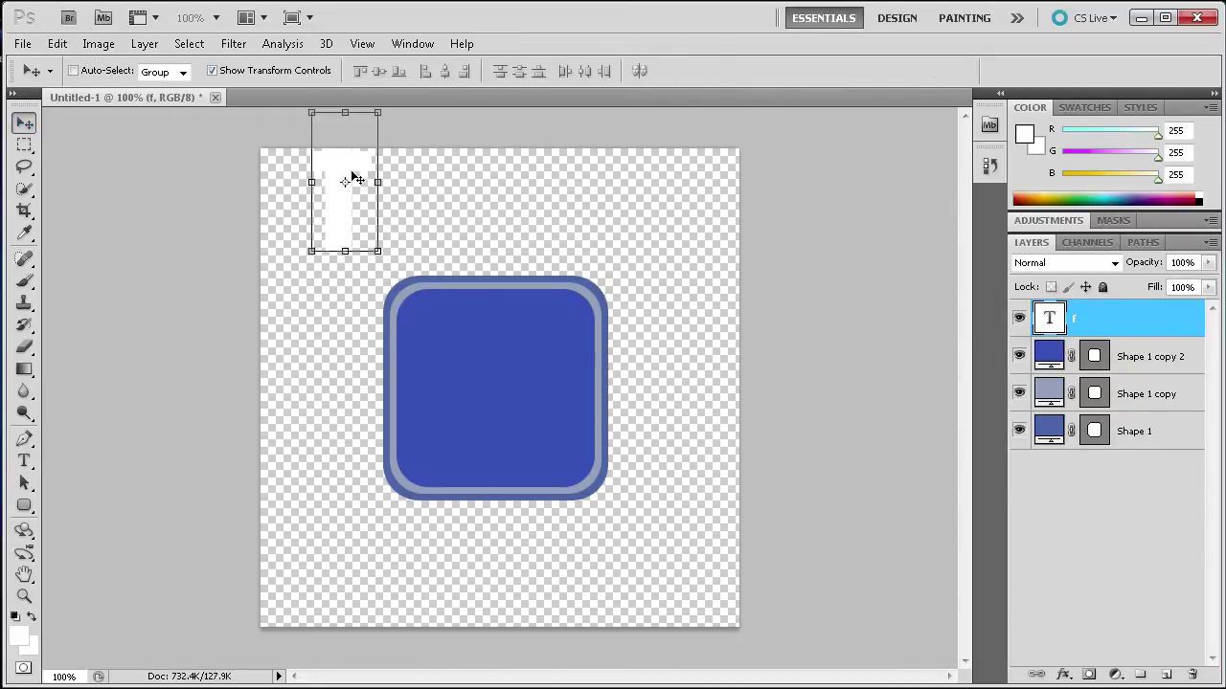
drag(341, 164, 537, 371)
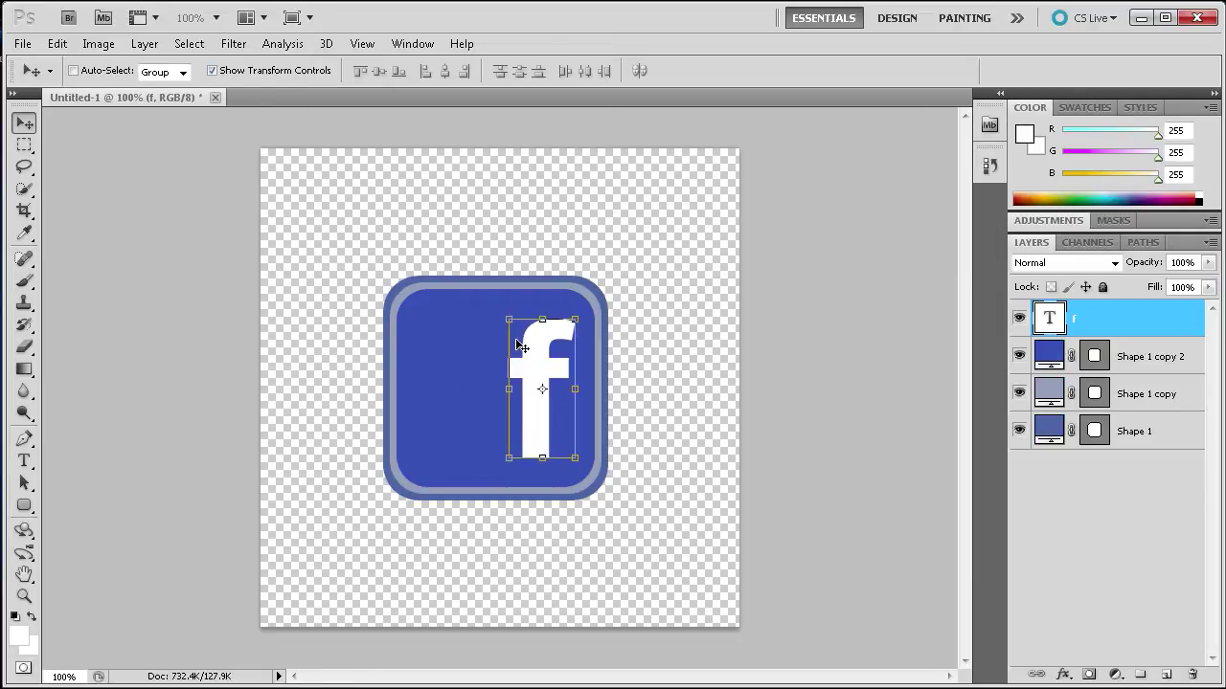
drag(525, 351, 638, 212)
drag(557, 201, 558, 216)
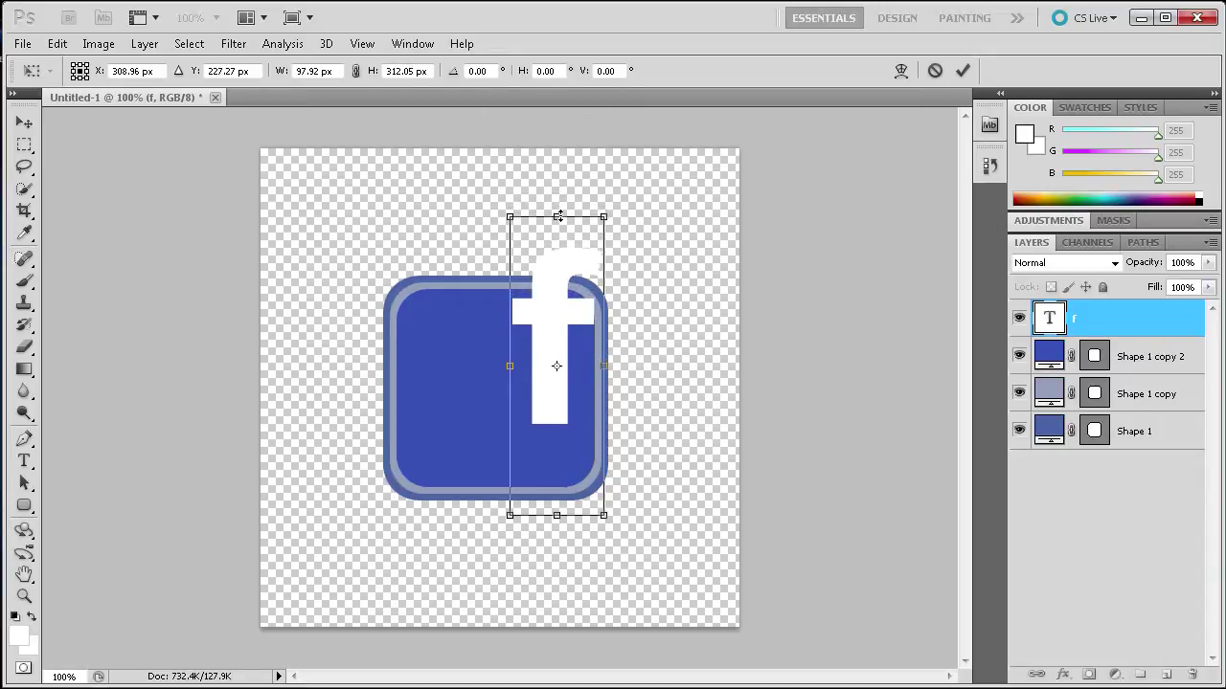
drag(553, 315, 532, 346)
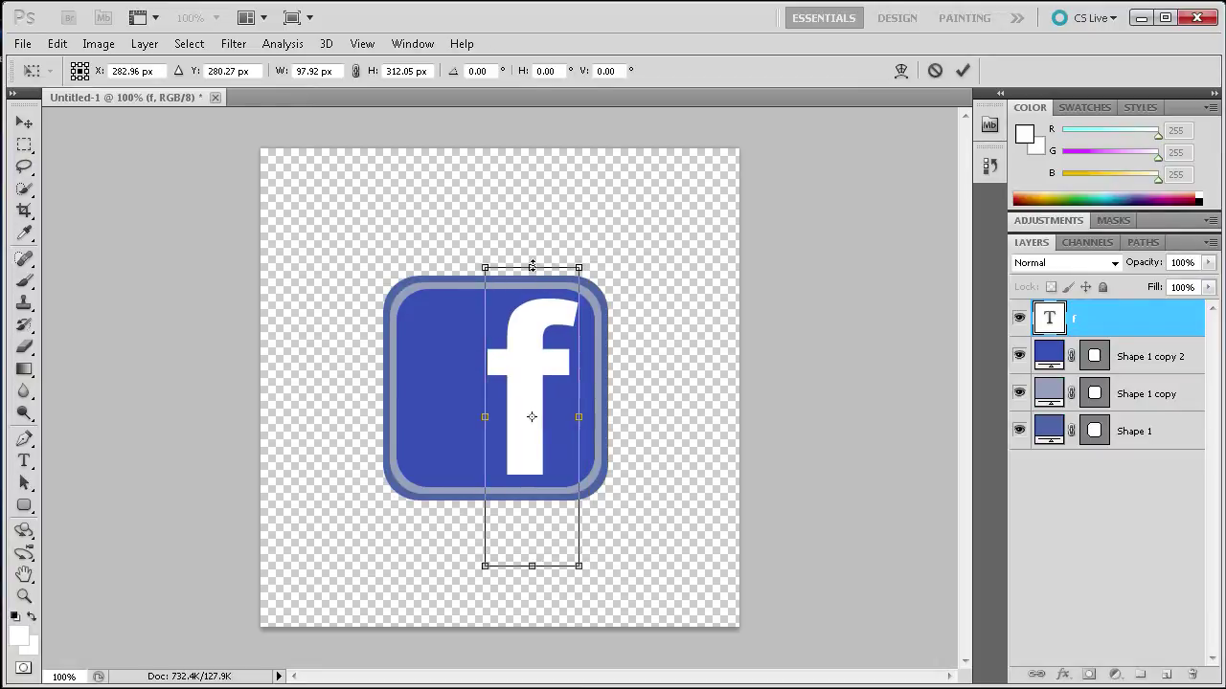
drag(528, 278, 529, 284)
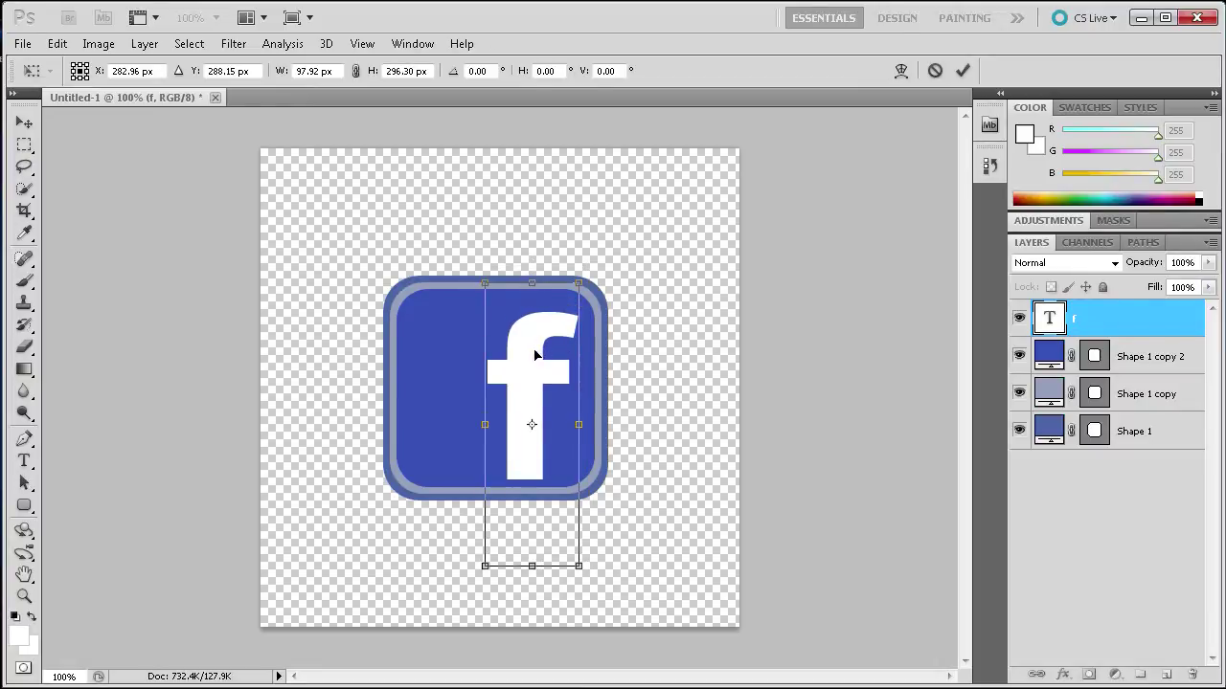
drag(542, 355, 542, 348)
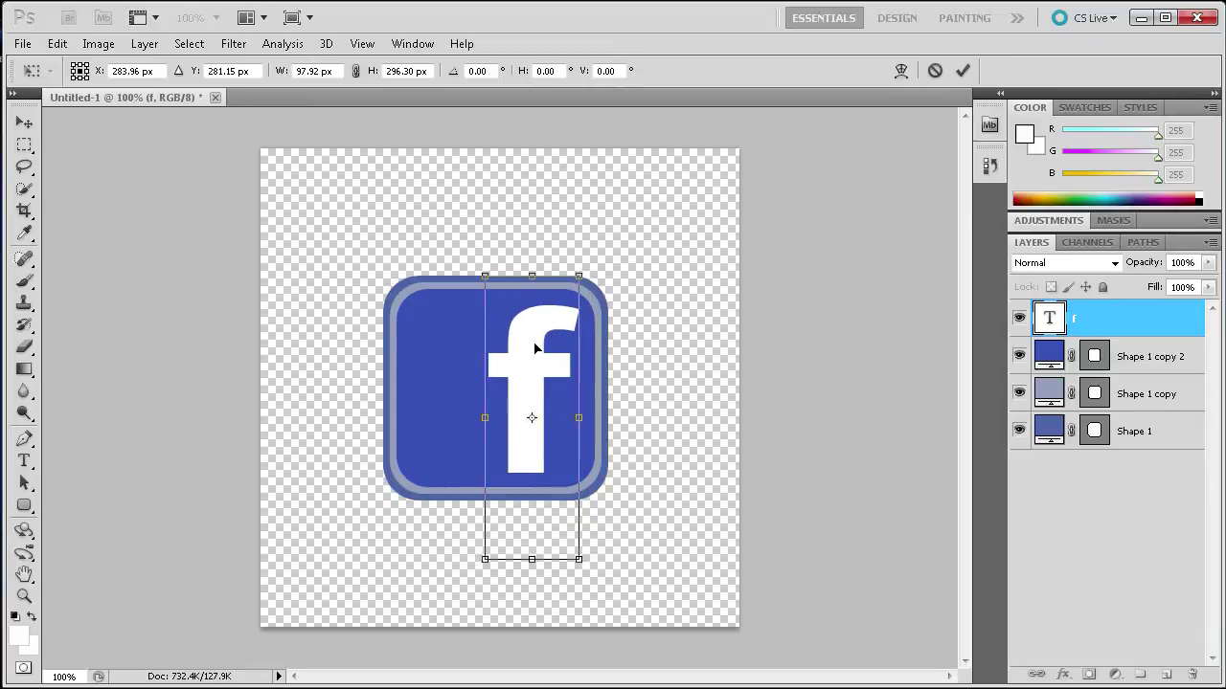
click(962, 71)
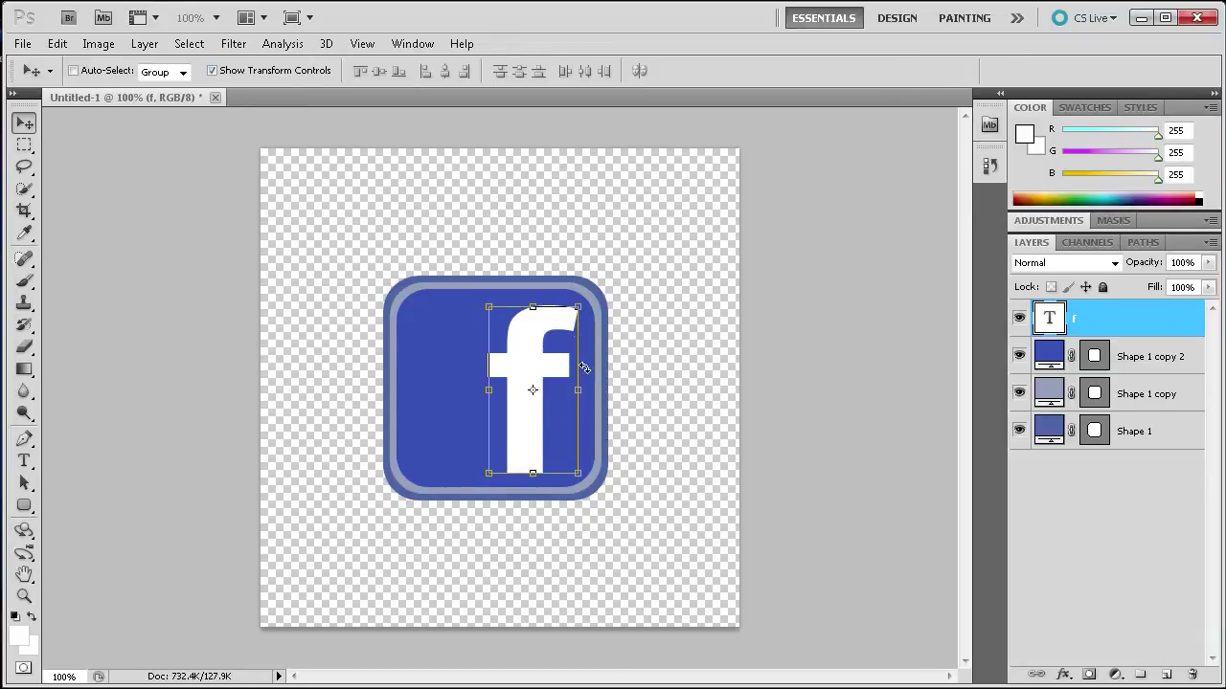
drag(538, 356, 545, 356)
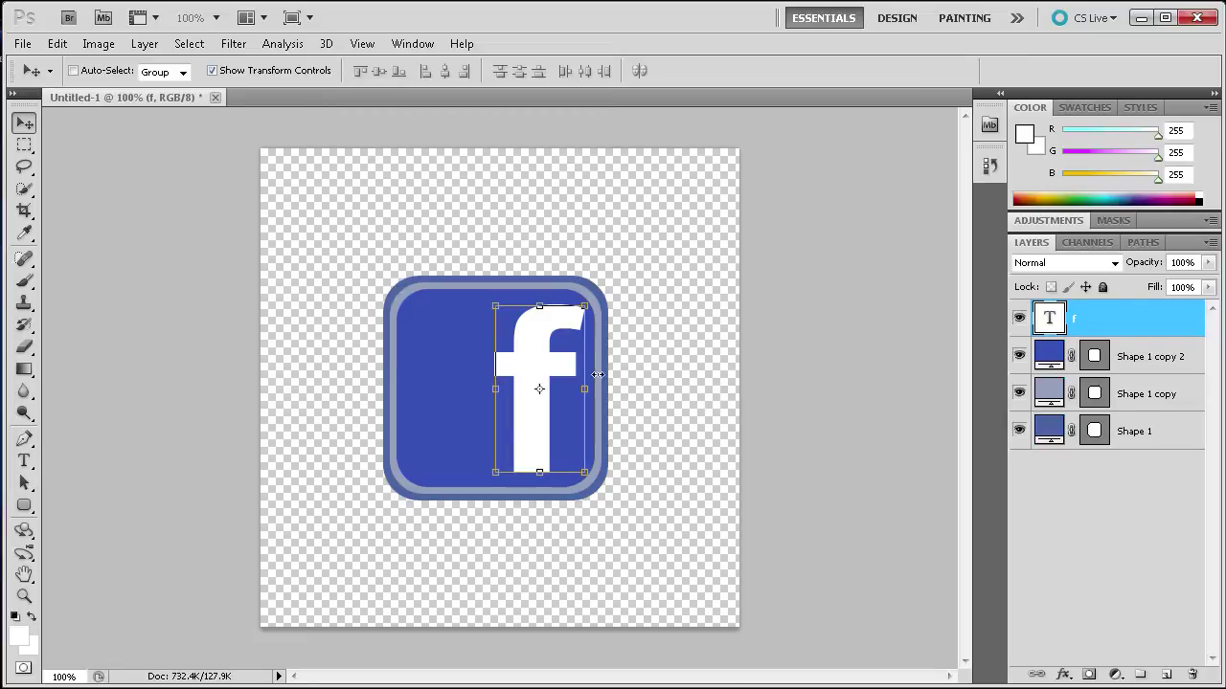
Rasterize the f text layer and thicken the letter's crossbar by filling a slightly larger rectangular selection with white (#ffffff)
right_click(1084, 325)
click(926, 542)
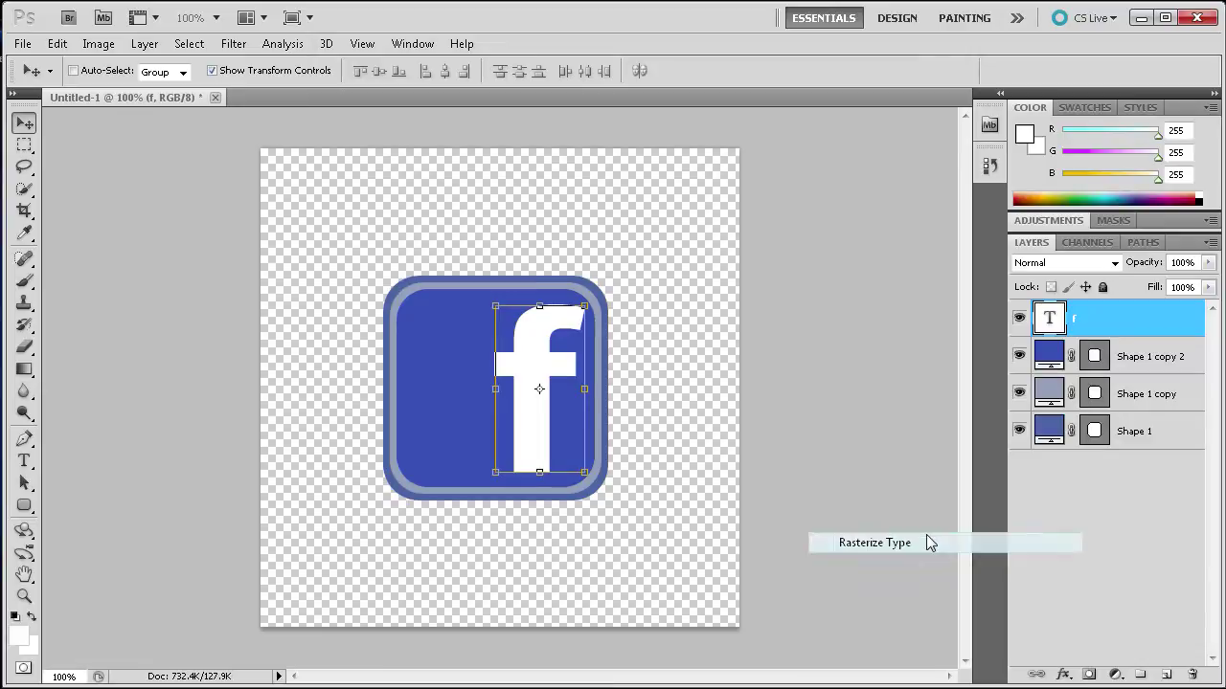
click(24, 144)
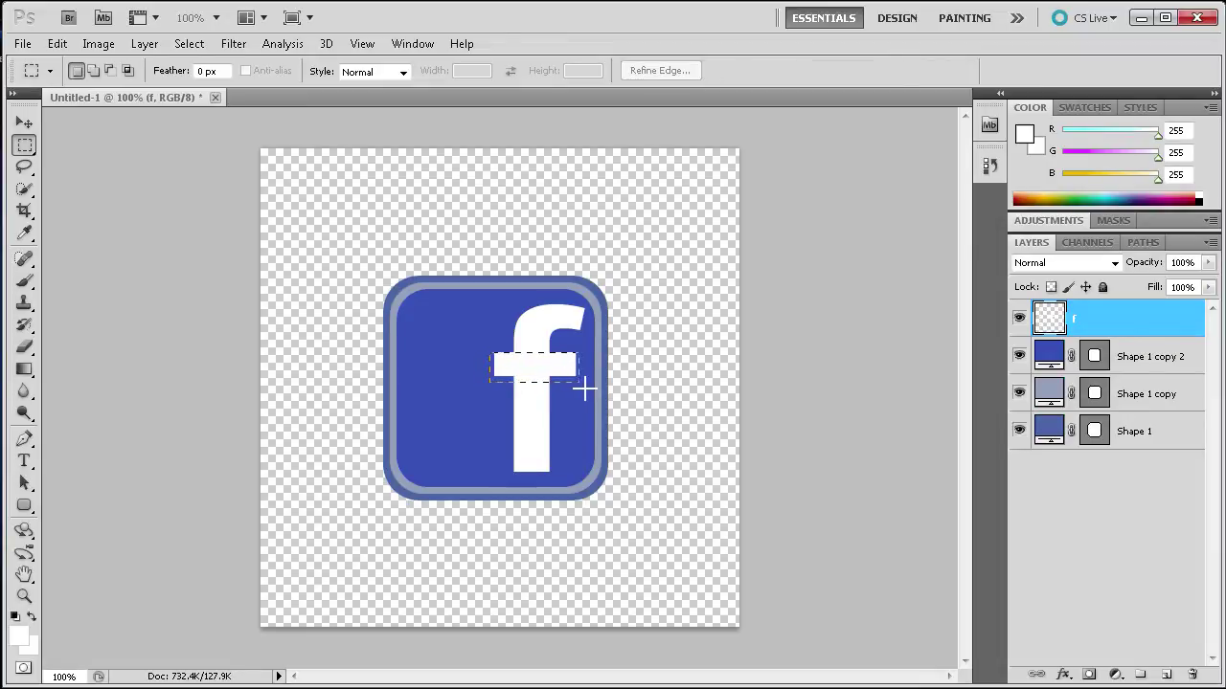
drag(584, 389, 583, 390)
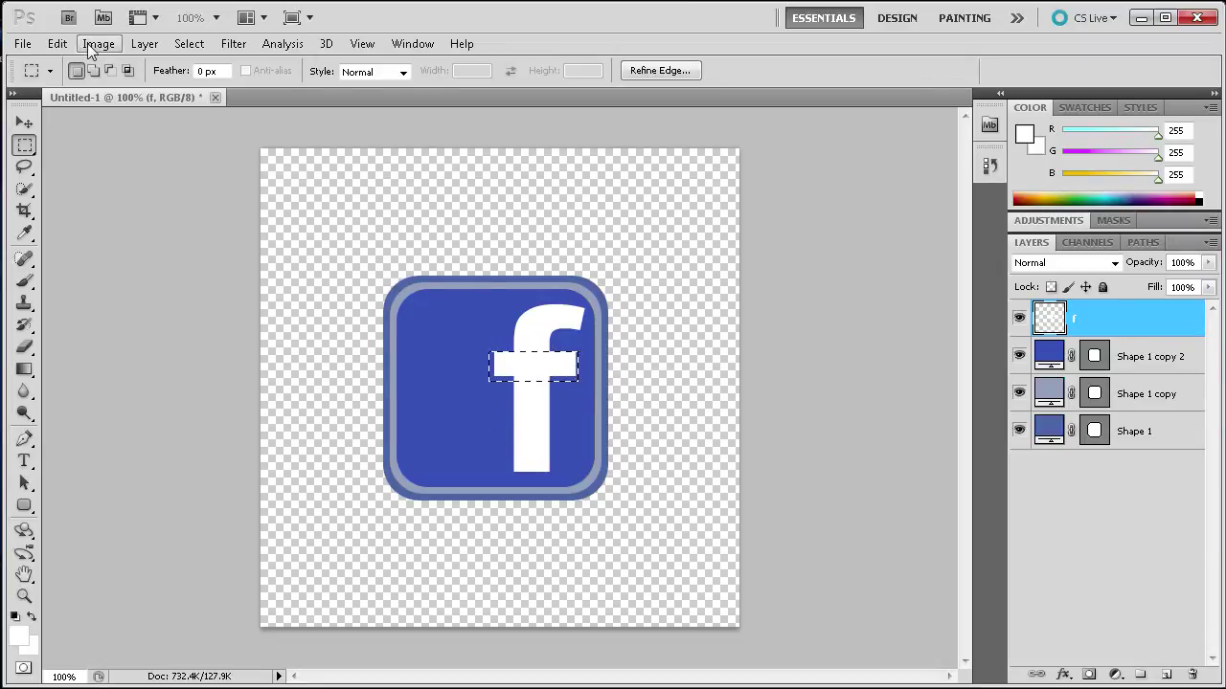
click(57, 44)
click(88, 317)
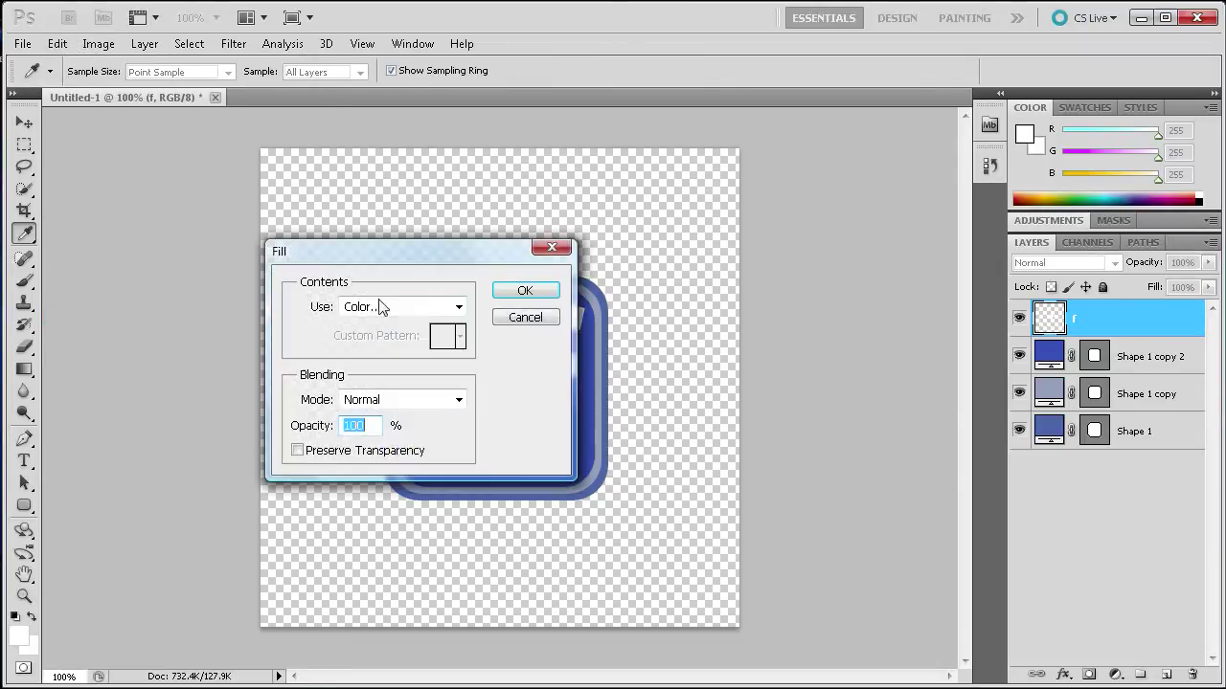
click(458, 307)
click(395, 358)
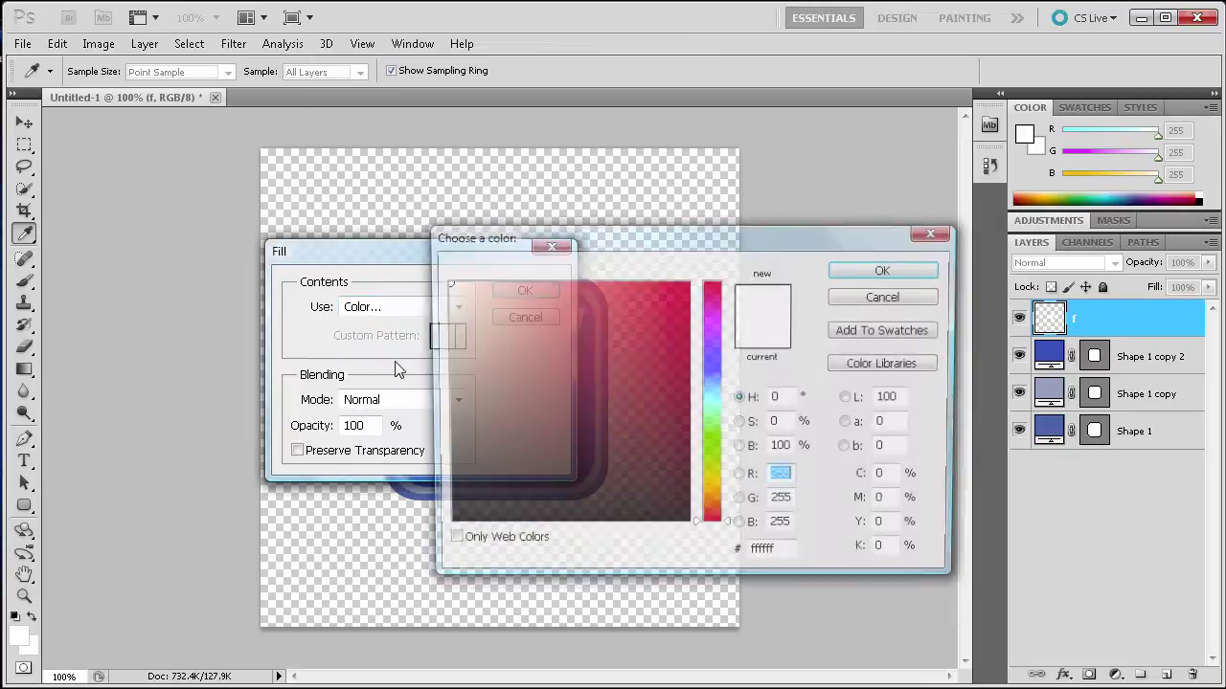
drag(780, 551, 744, 552)
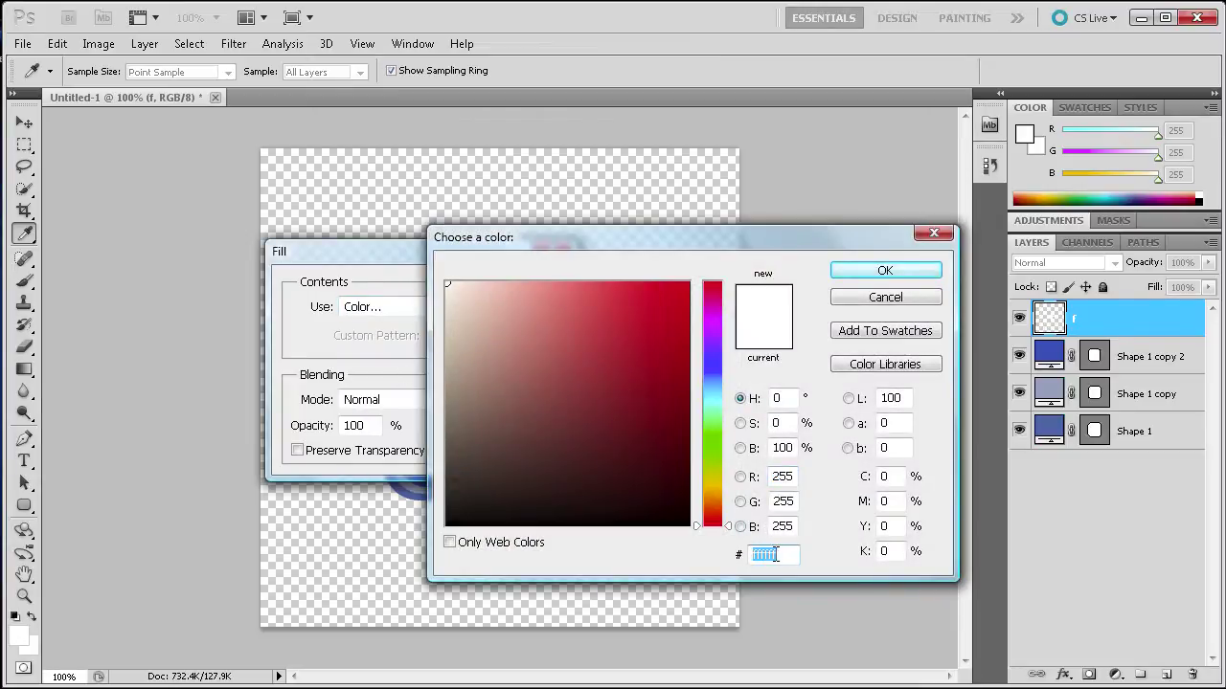
click(886, 274)
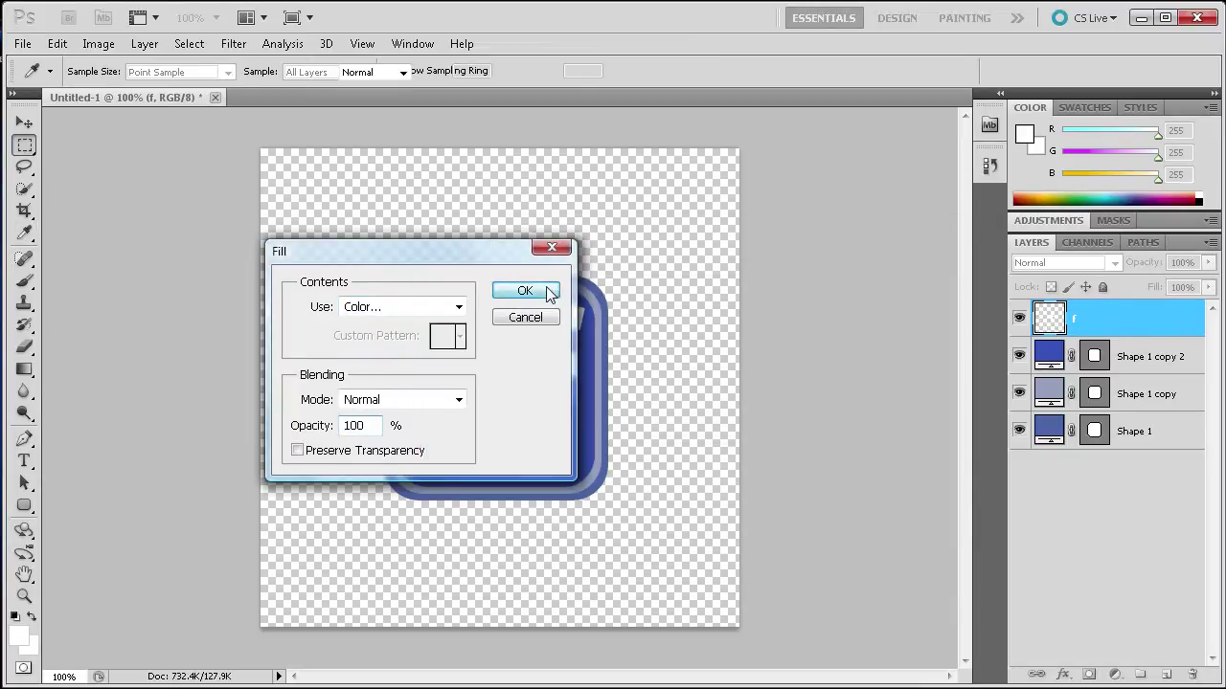
click(524, 291)
key(m)
key(ctrl+d)
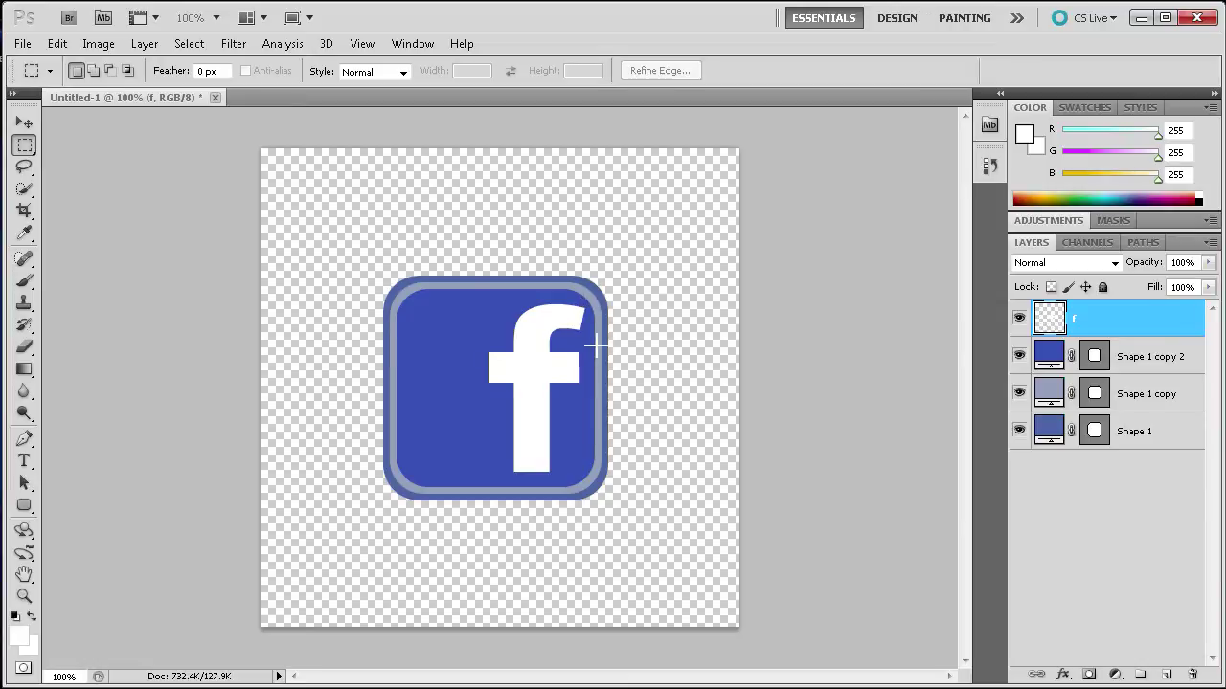
drag(575, 299, 591, 351)
click(583, 303)
drag(583, 330, 560, 340)
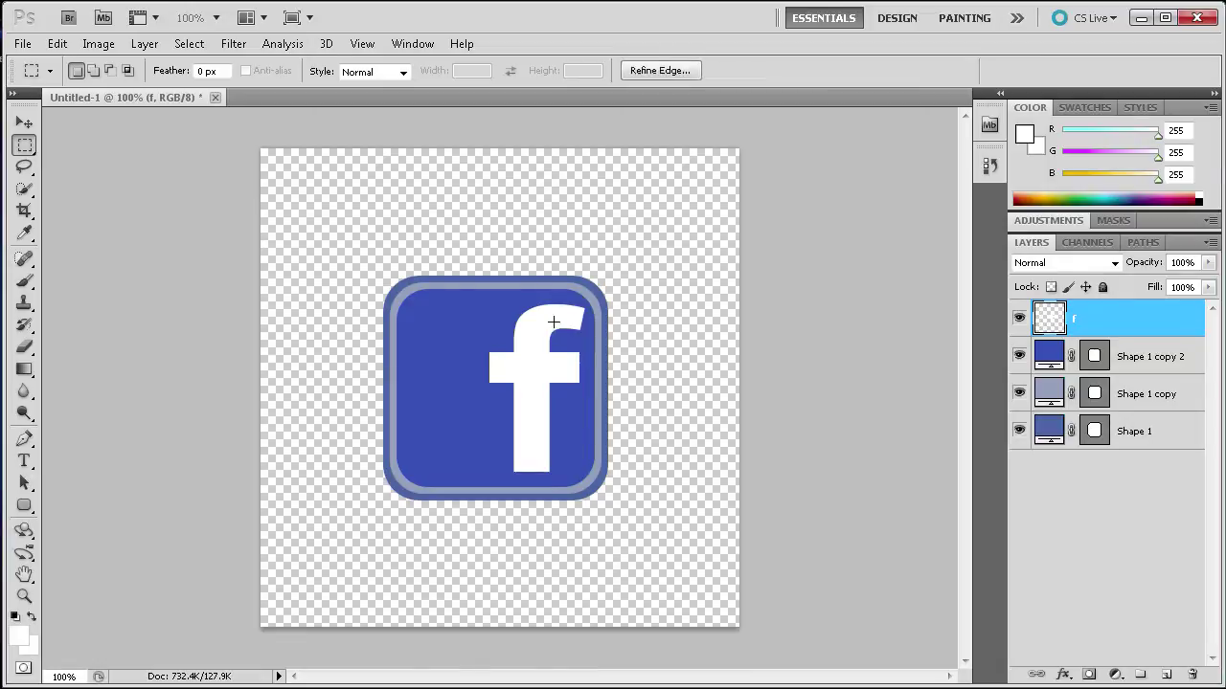
click(624, 329)
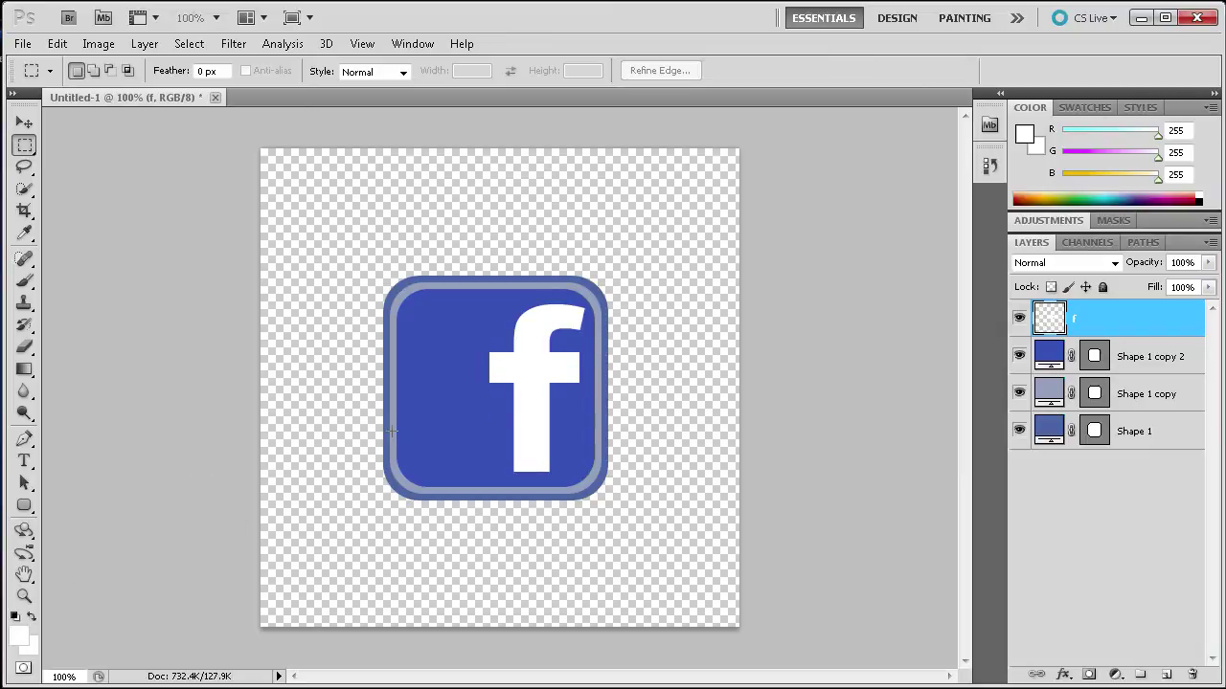
Thicken the f's upper hook by filling a rectangular selection over it with white (#ffffff), and clear the selection
scroll(555, 326, up, 3)
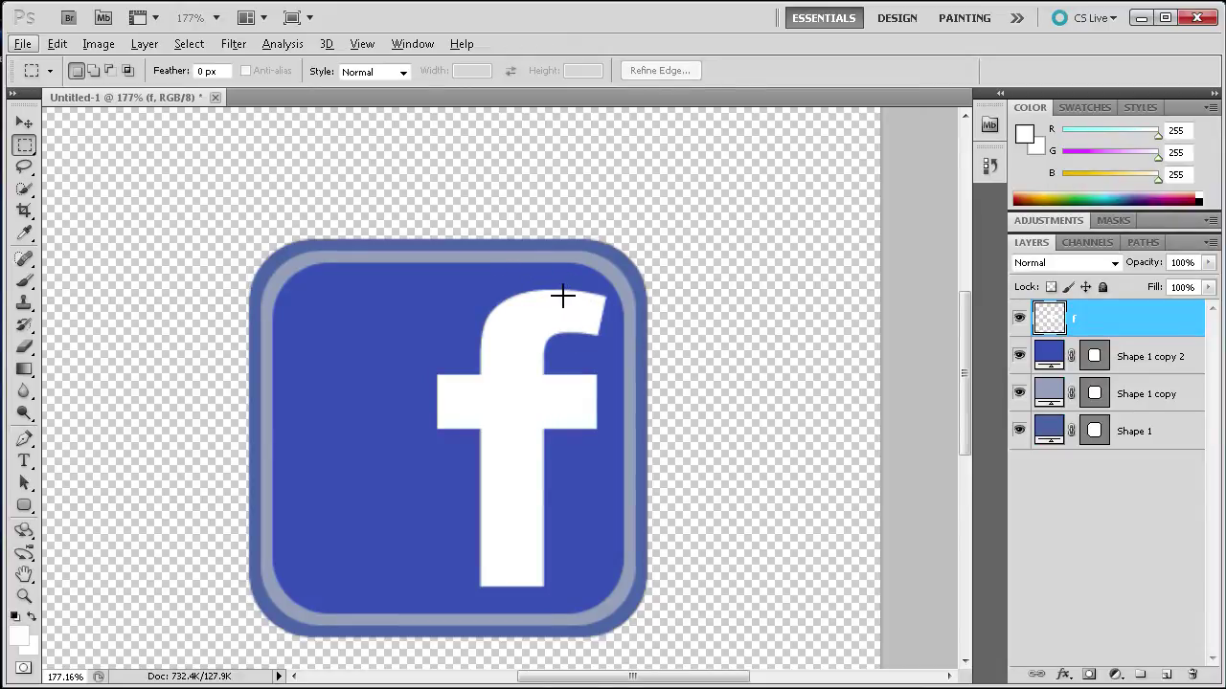
drag(601, 340, 618, 338)
drag(601, 338, 605, 343)
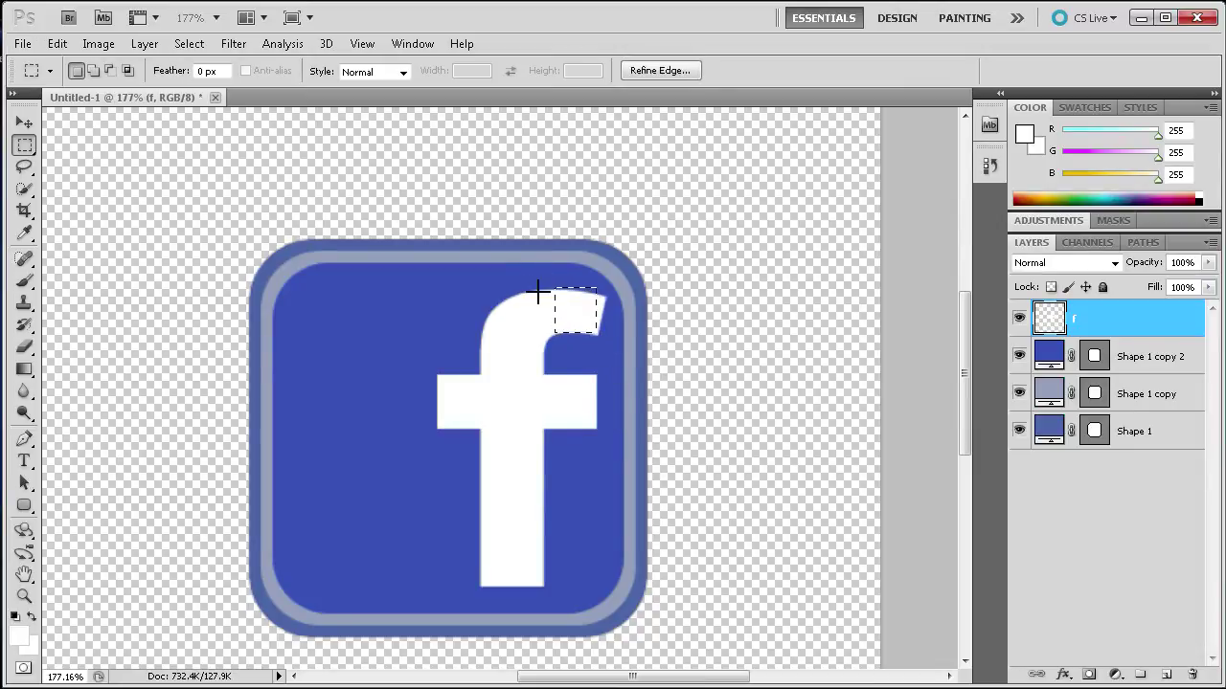
click(57, 44)
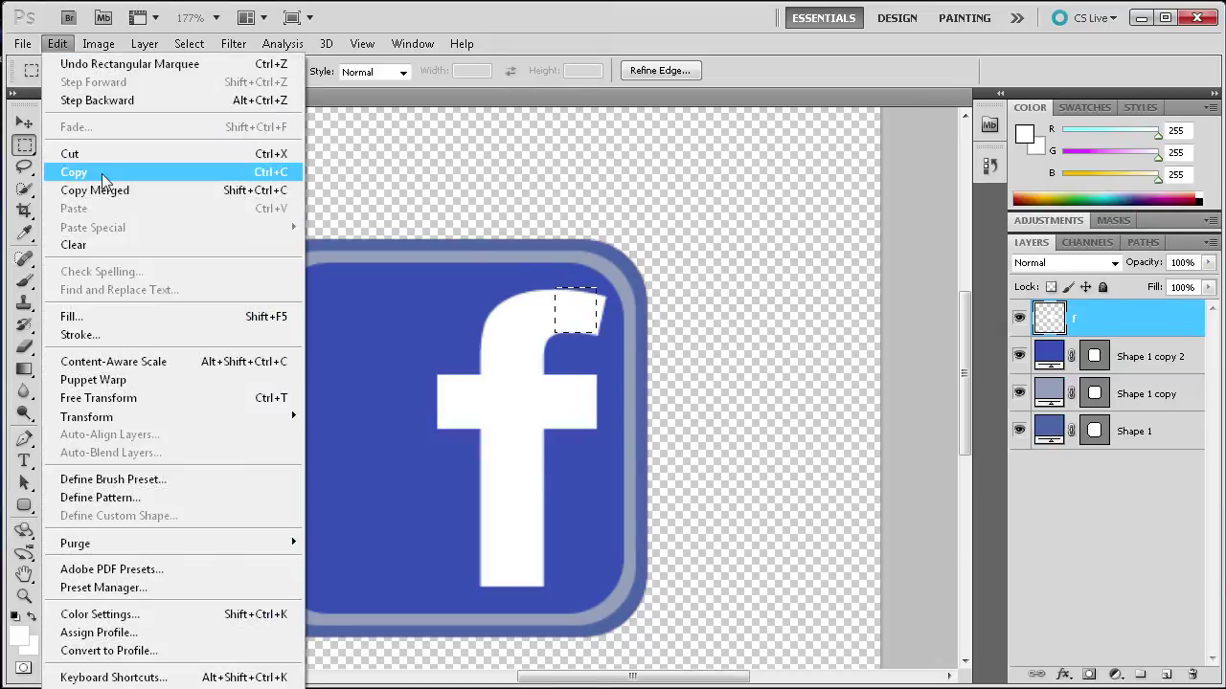
click(118, 316)
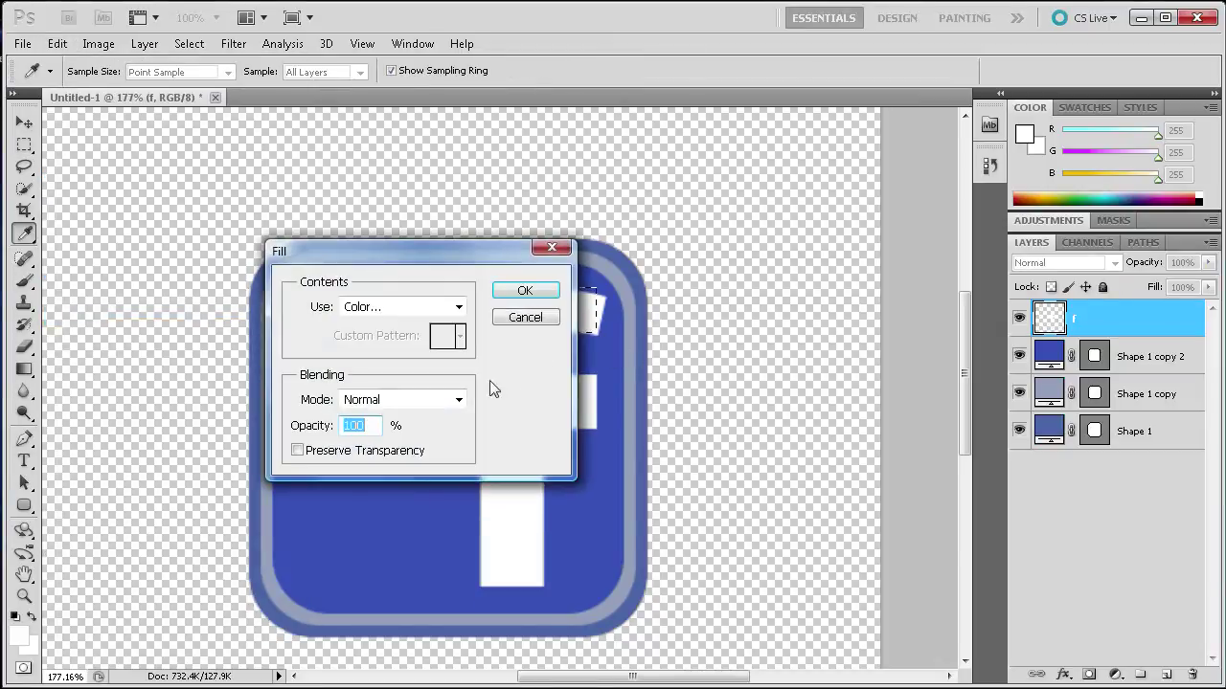
click(457, 306)
click(402, 354)
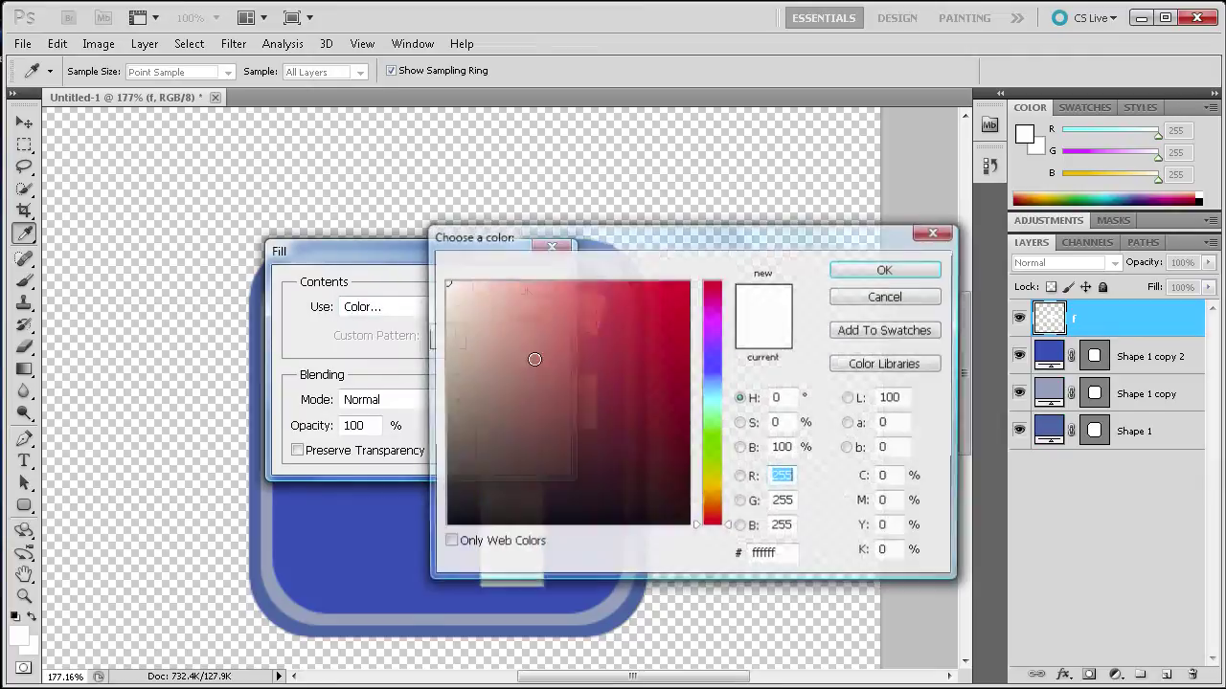
click(870, 273)
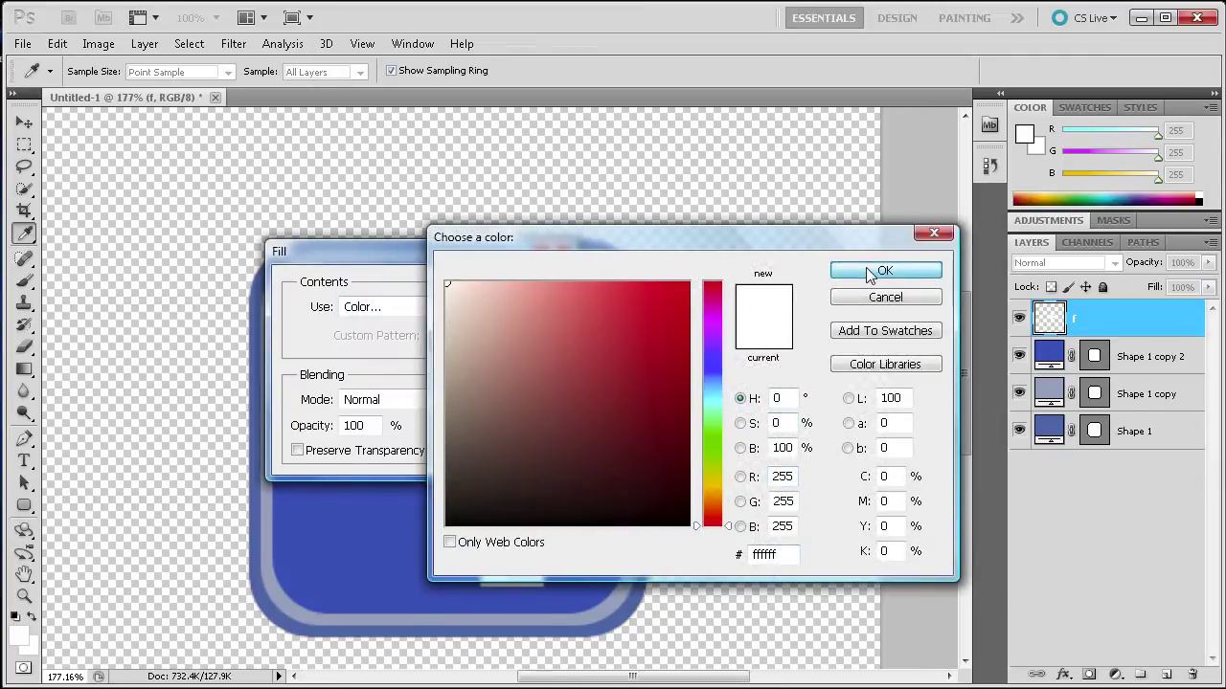
click(511, 293)
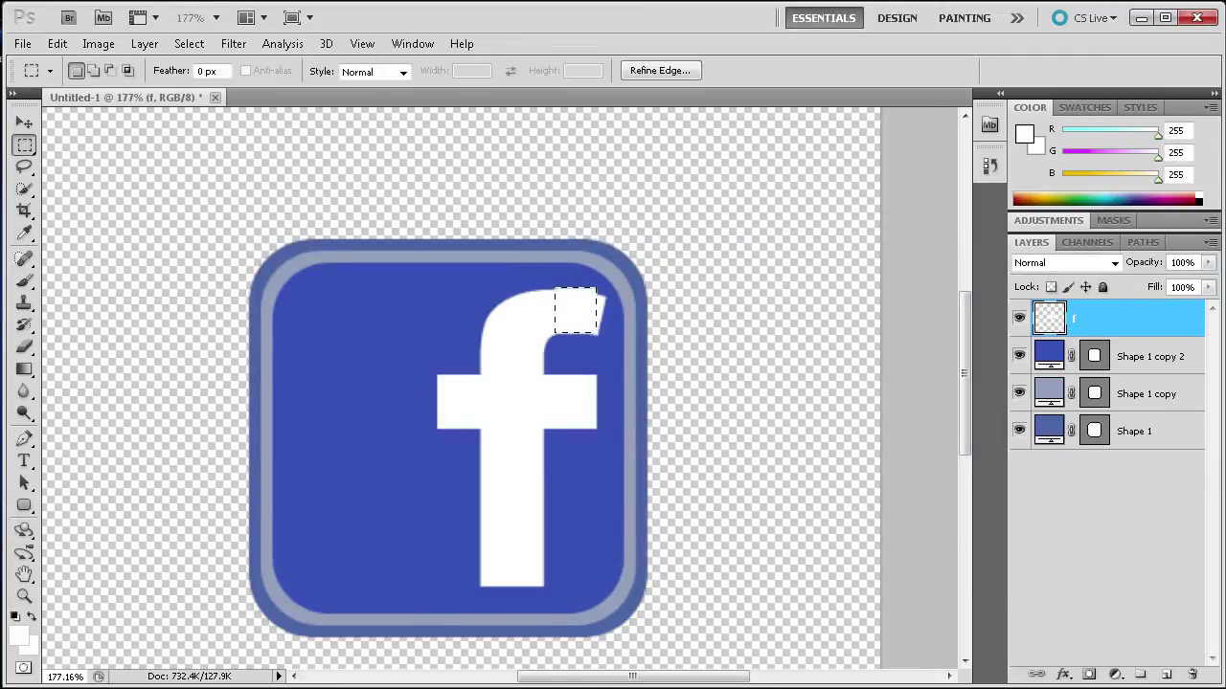
key(ctrl+d)
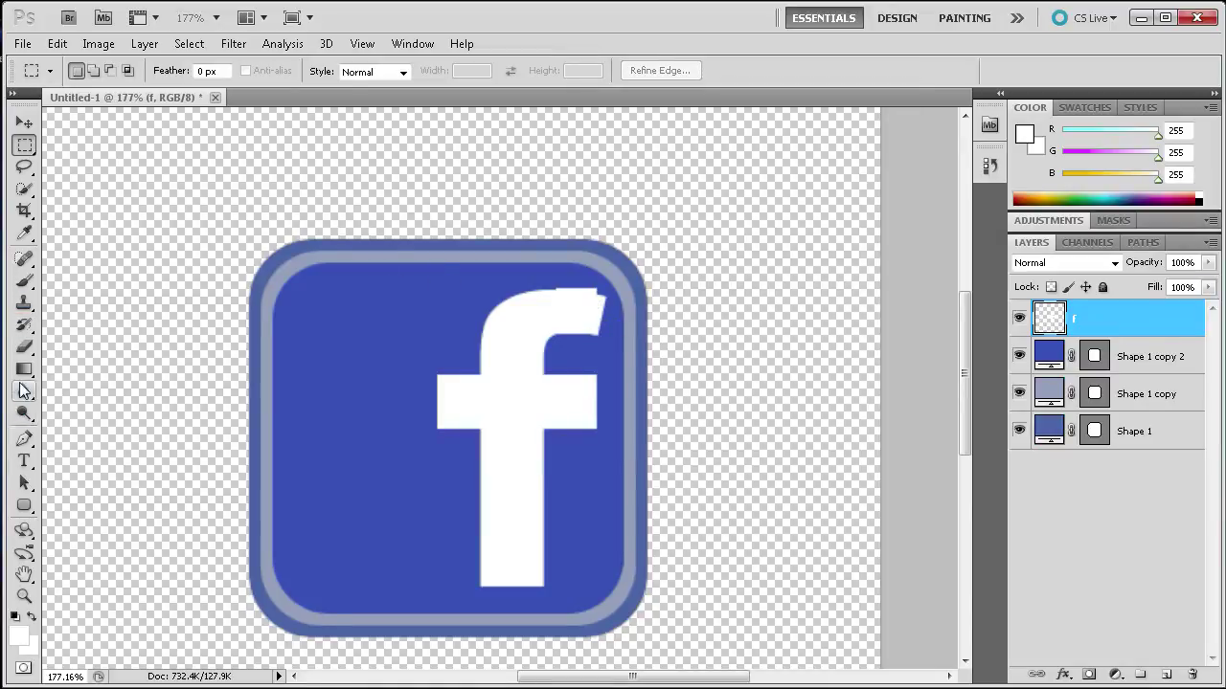
Smooth the upper edge and tip of the f's hook with a hard round white brush at 4 px
click(23, 281)
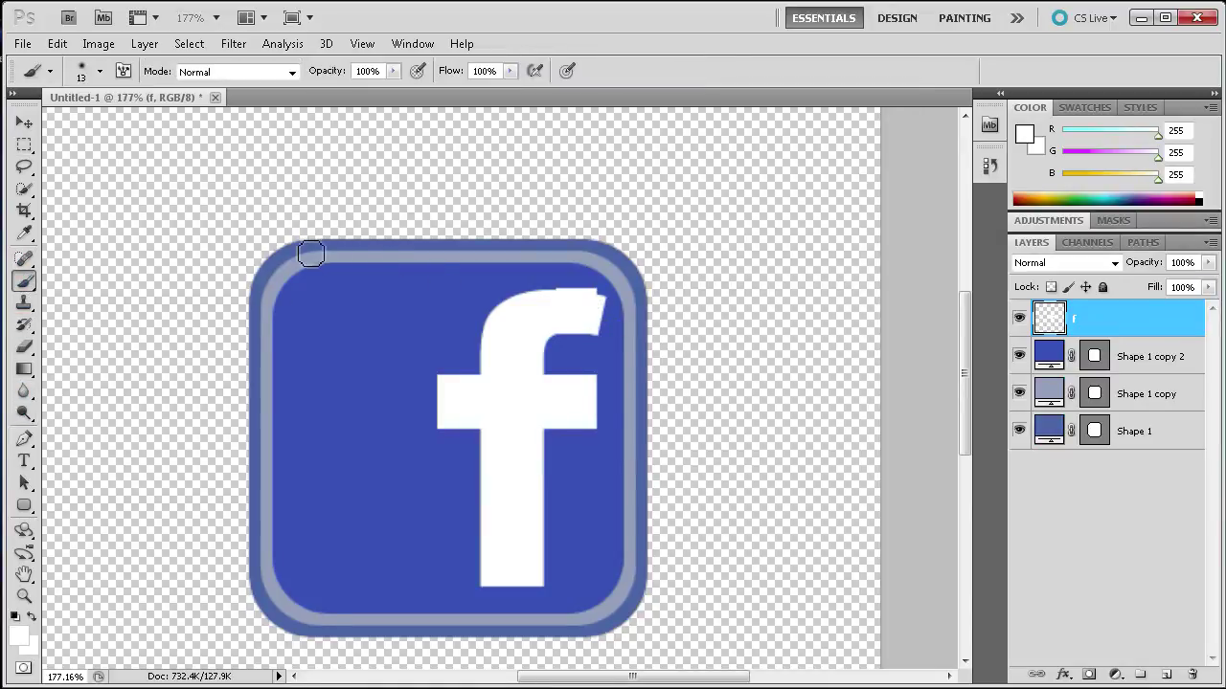
click(98, 71)
click(73, 202)
click(674, 35)
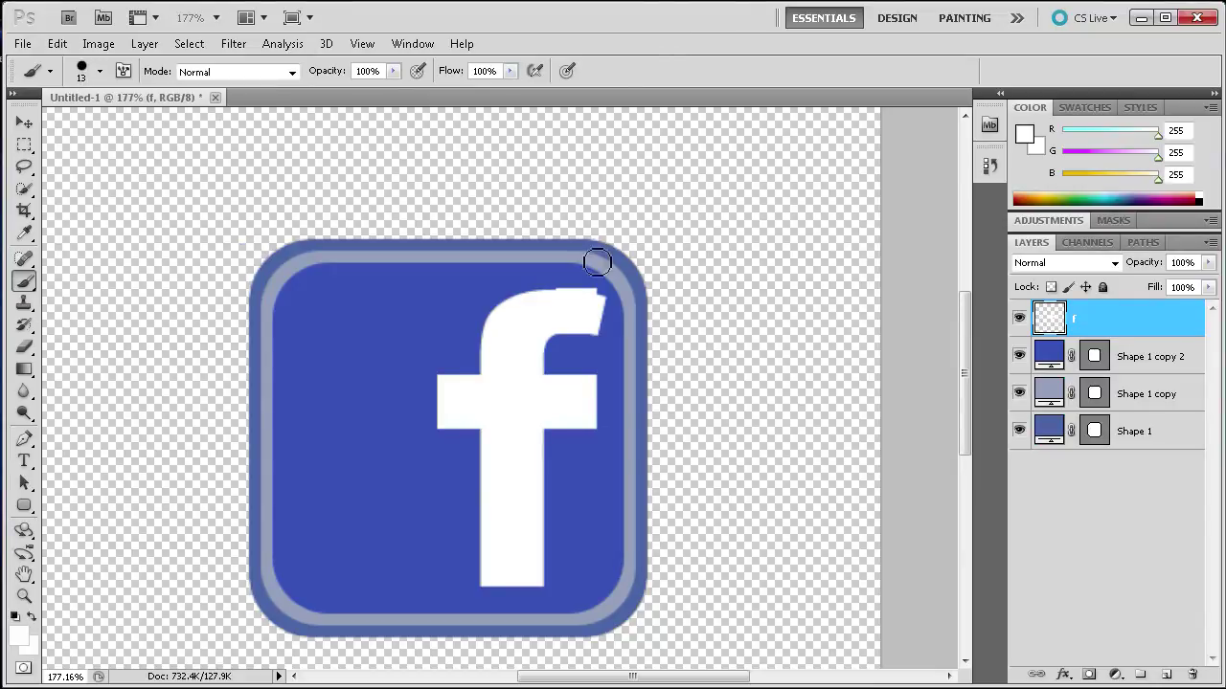
drag(606, 318, 575, 305)
key(bracketleft)
key(bracketright)
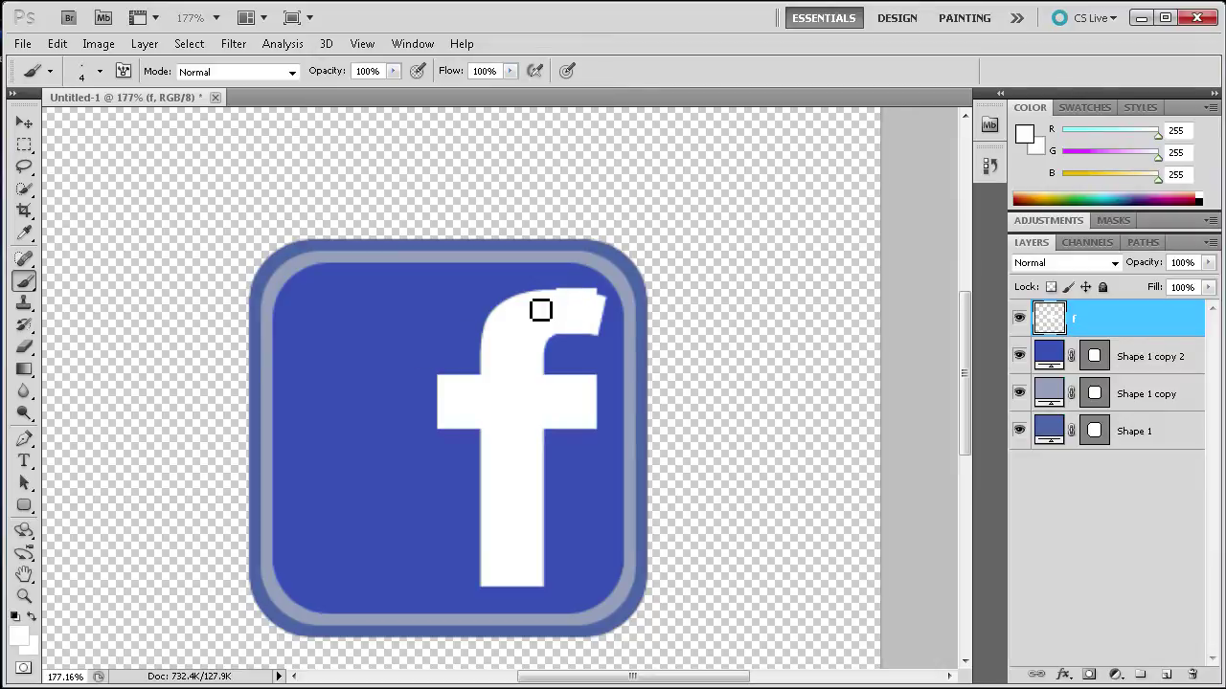
scroll(563, 289, up, 1)
scroll(563, 289, up, 10)
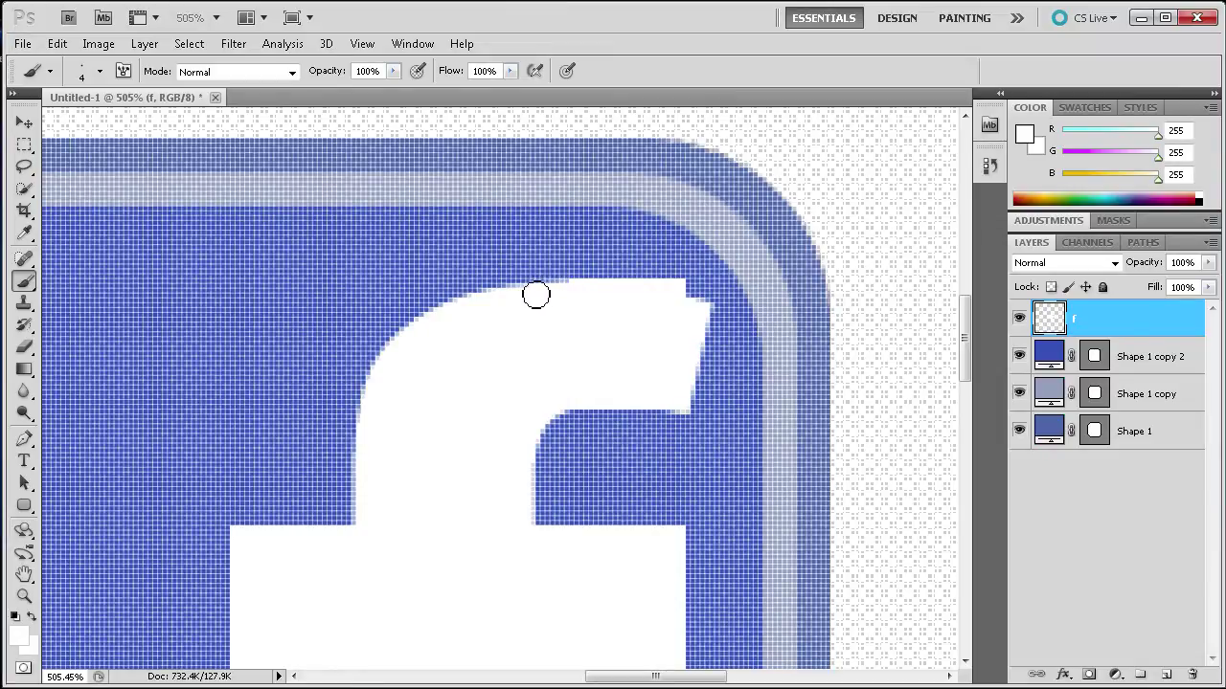
mouse_move(531, 301)
mouse_down()
mouse_move(604, 310)
mouse_move(553, 293)
mouse_move(575, 293)
mouse_move(553, 295)
mouse_move(580, 356)
mouse_up()
drag(708, 319, 683, 296)
Trim the jagged tip of the f's hook flush with the crossbar end by cutting it to a new layer and deleting that layer
click(24, 345)
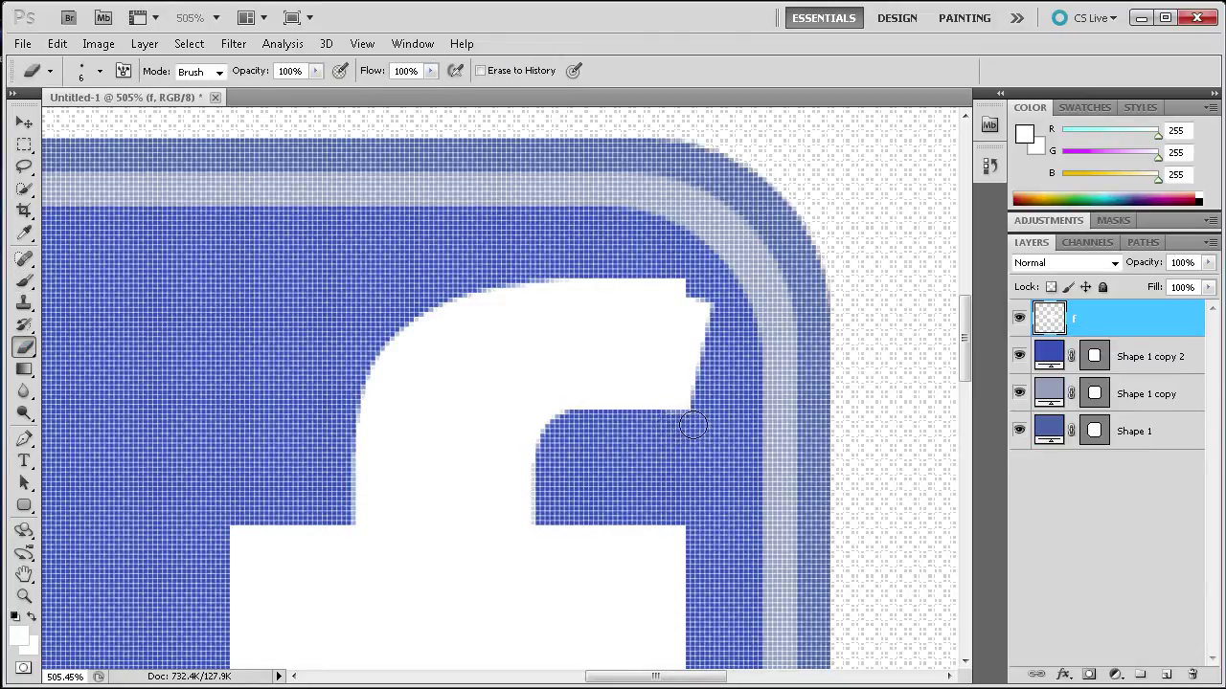
click(25, 143)
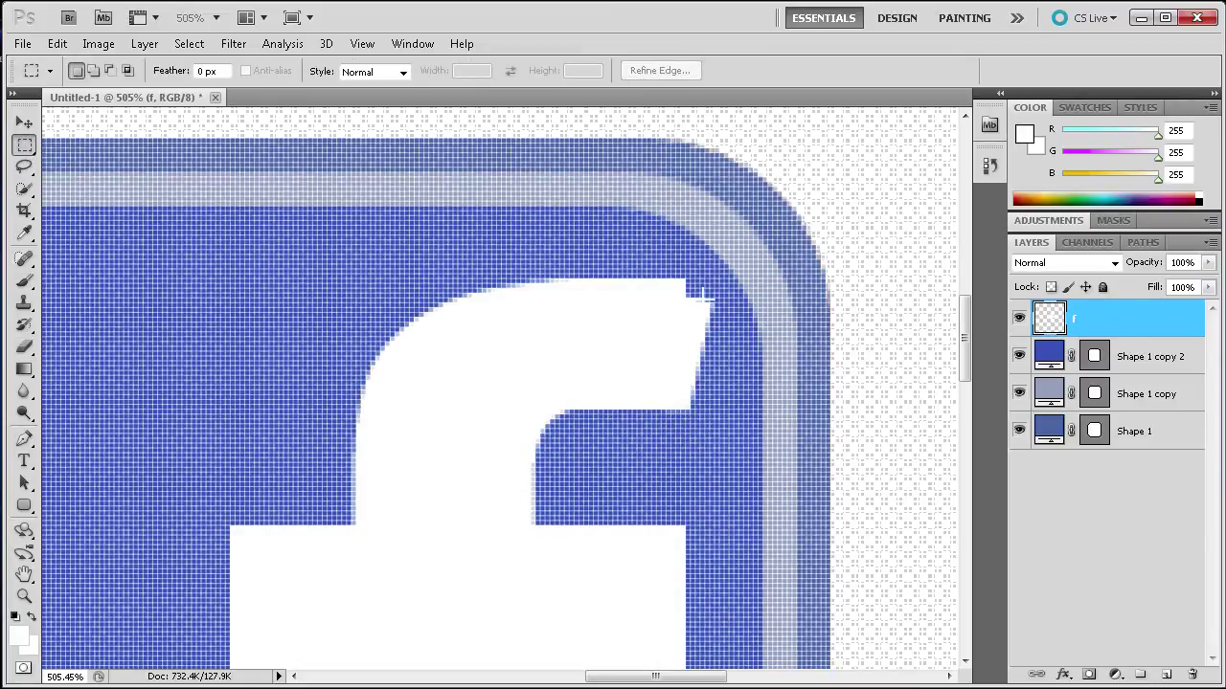
drag(687, 281, 757, 539)
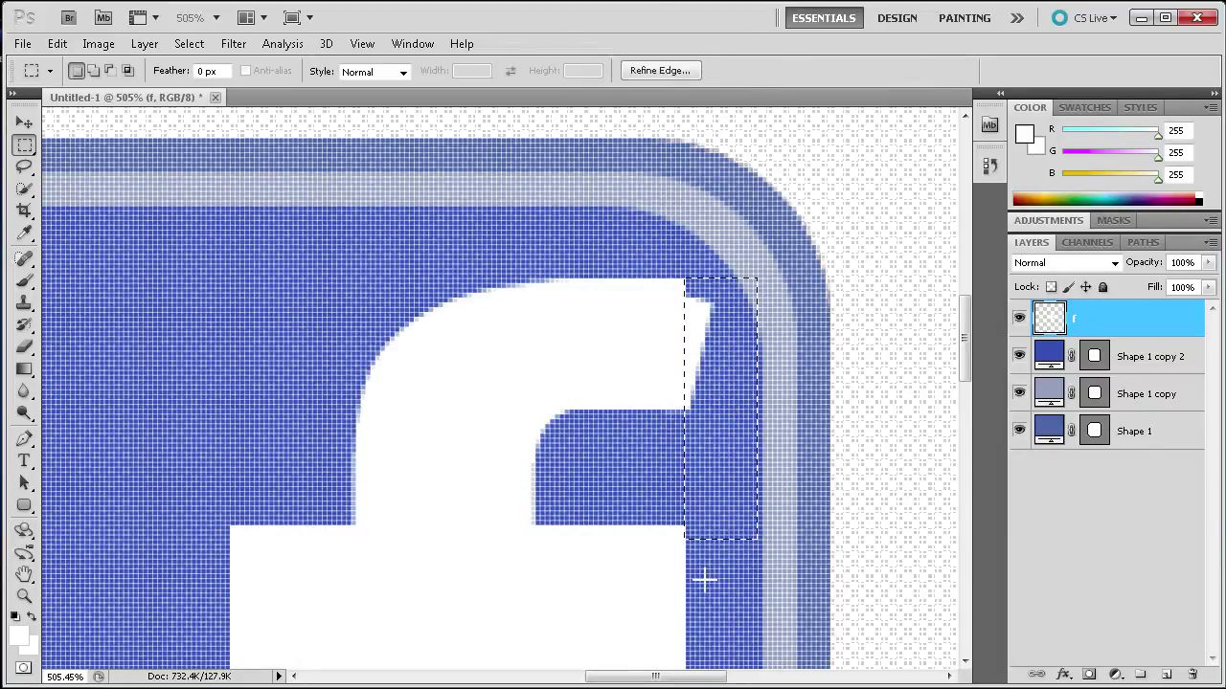
right_click(738, 402)
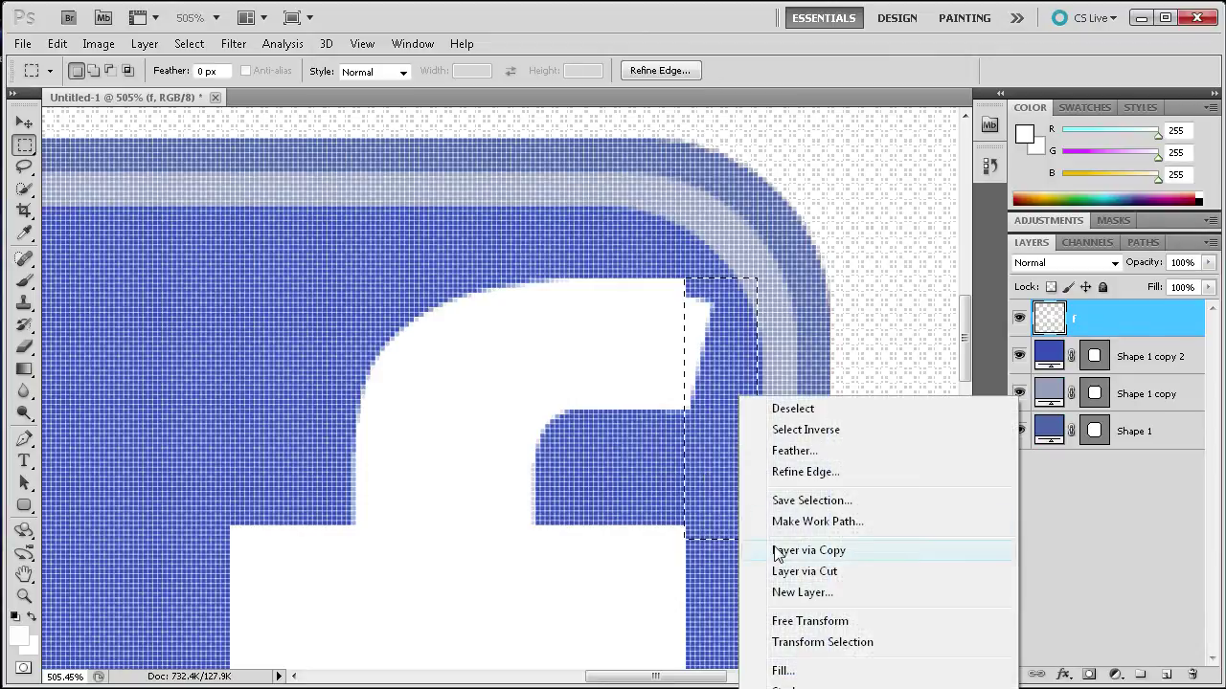
click(790, 572)
drag(1095, 327, 1191, 676)
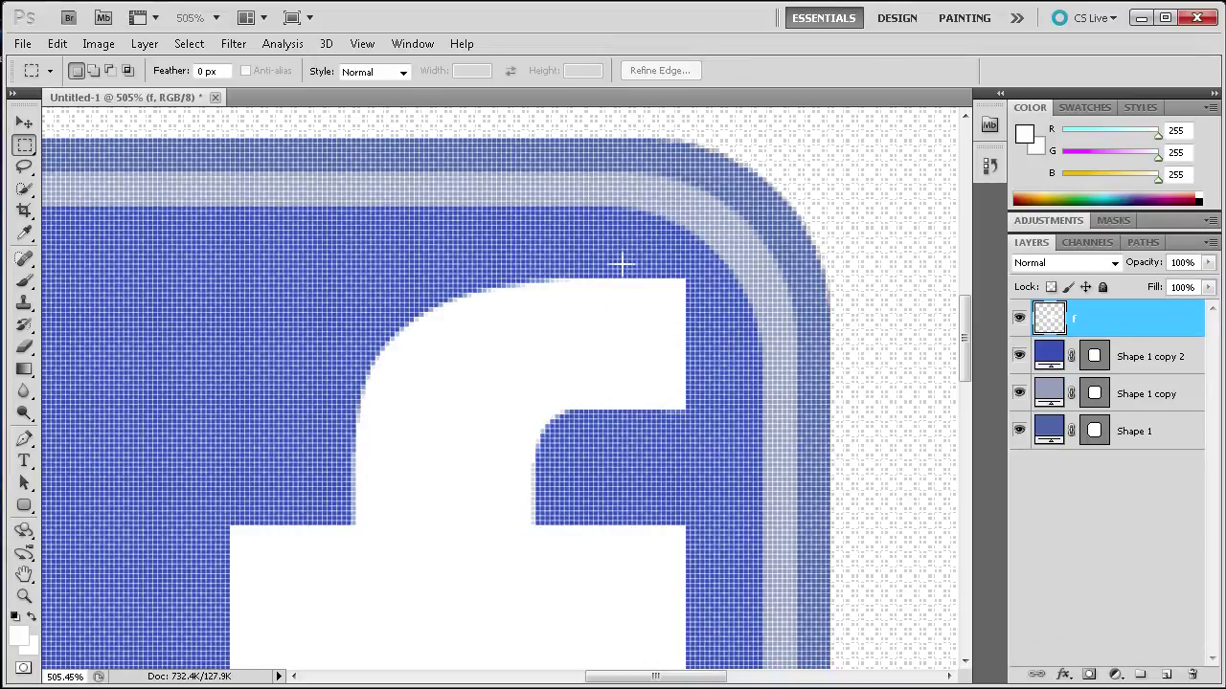
Add a new layer with white foreground and black background colours, and make a wide elliptical selection over the icon's upper part
scroll(629, 262, down, 1)
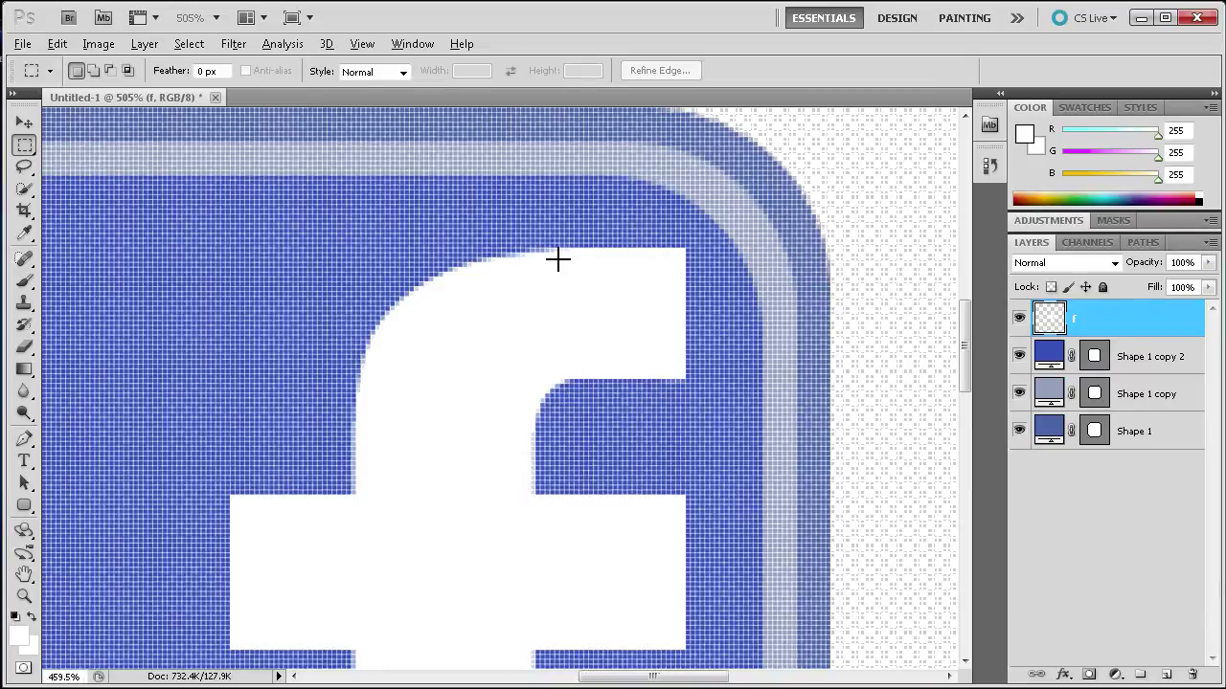
scroll(555, 259, down, 4)
scroll(555, 258, down, 5)
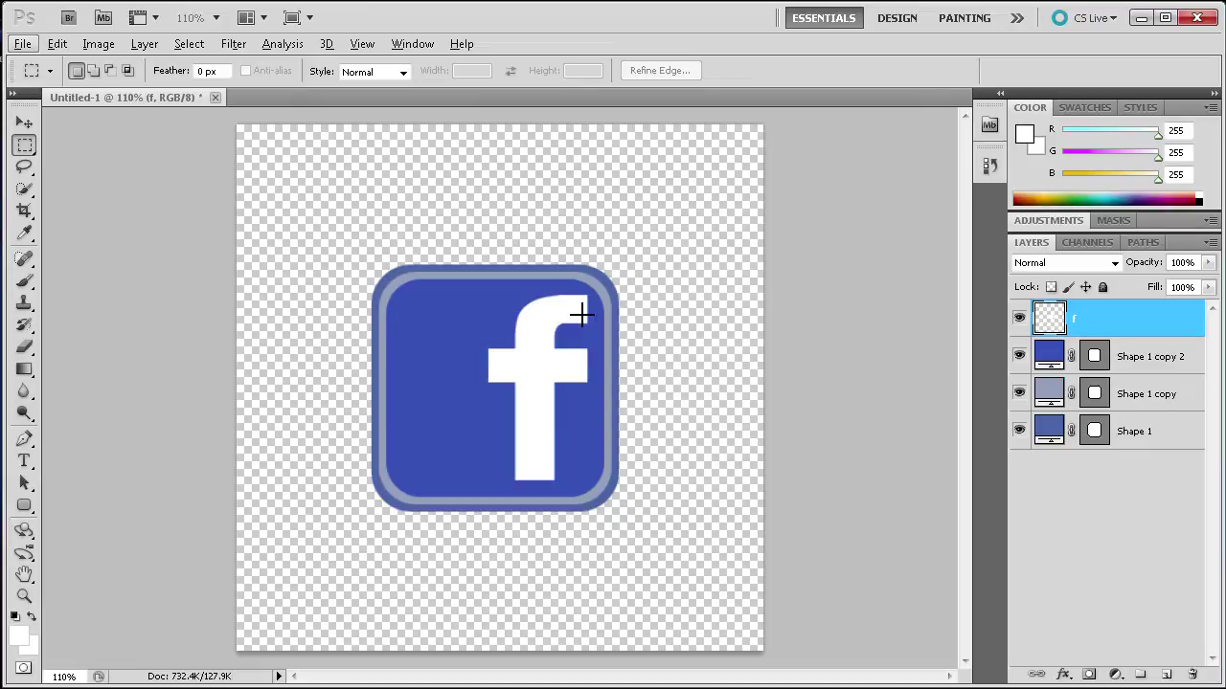
key(d)
key(x)
click(1166, 675)
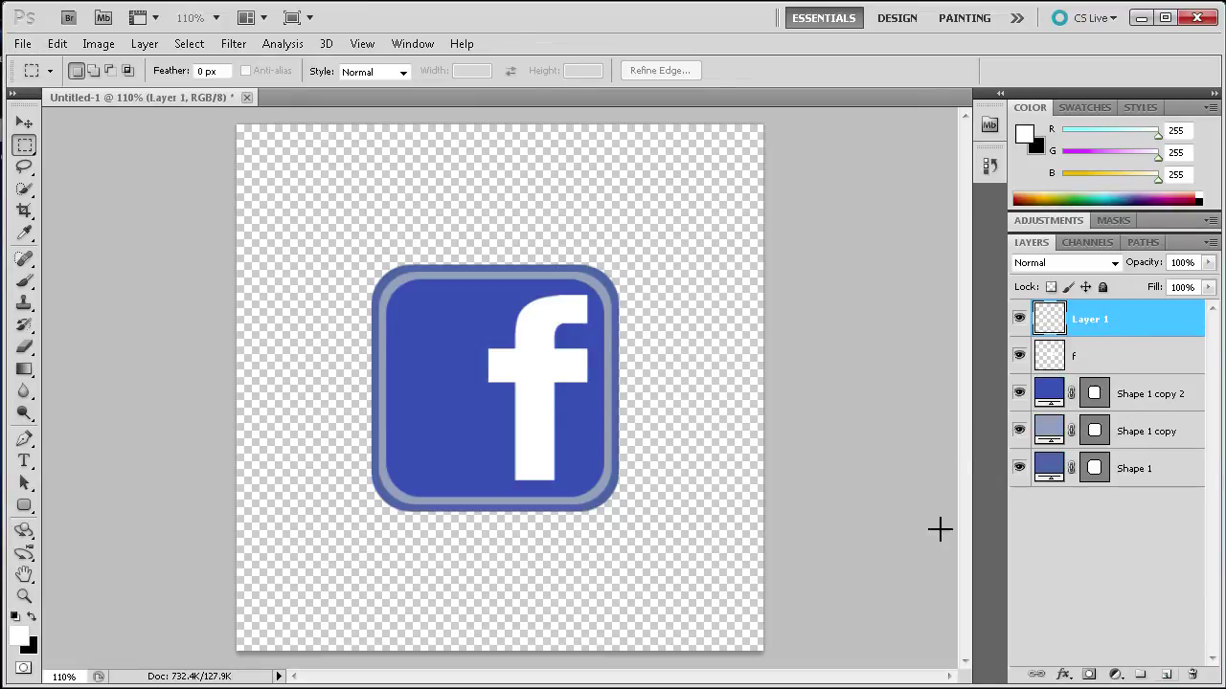
drag(24, 145, 95, 161)
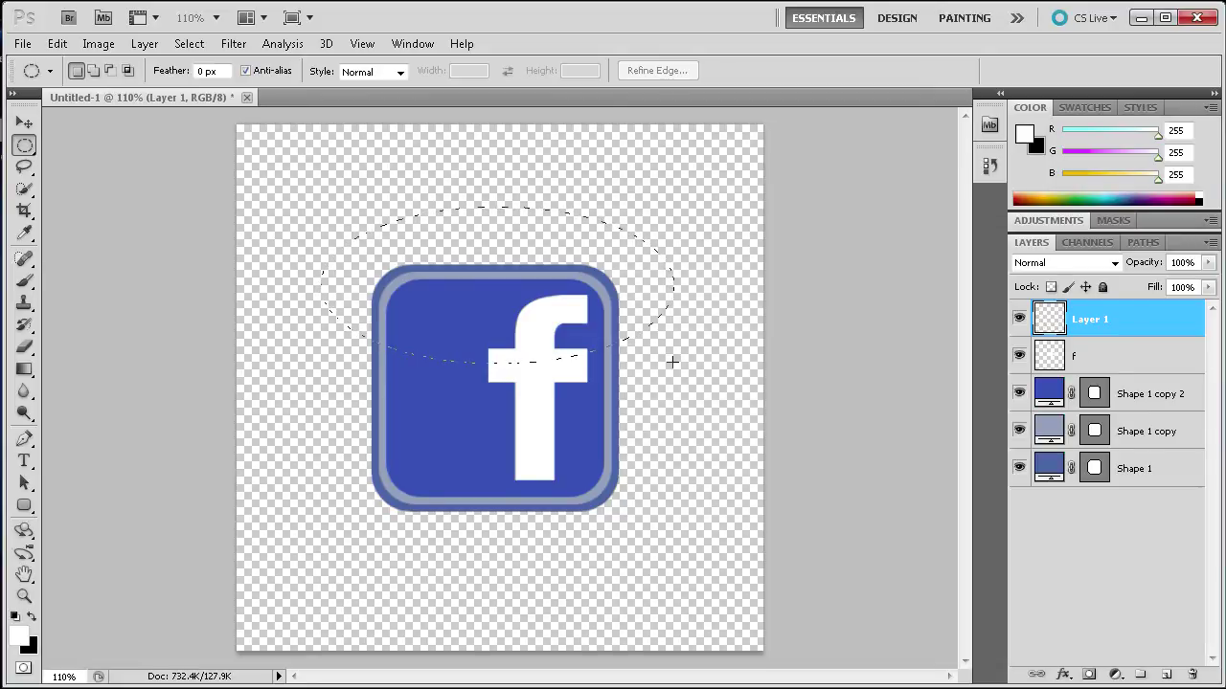
drag(670, 362, 670, 360)
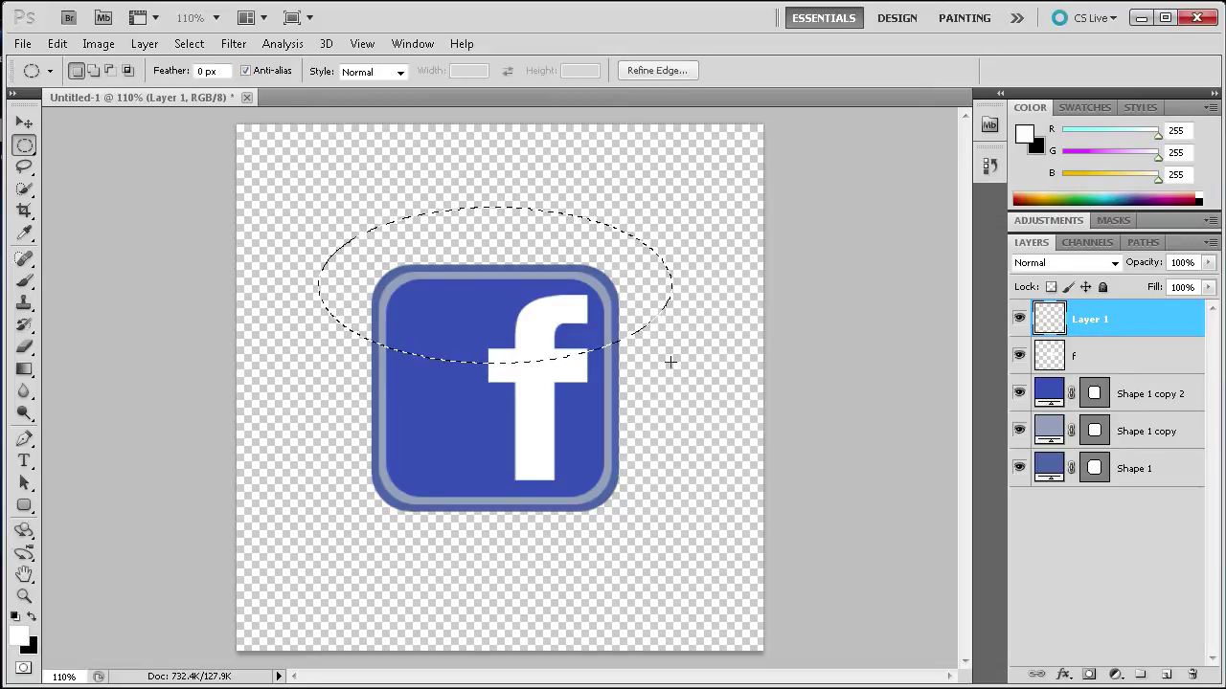
Fill the elliptical selection with white (#ffffff) at 100% opacity in Normal mode, and clear the selection
click(56, 44)
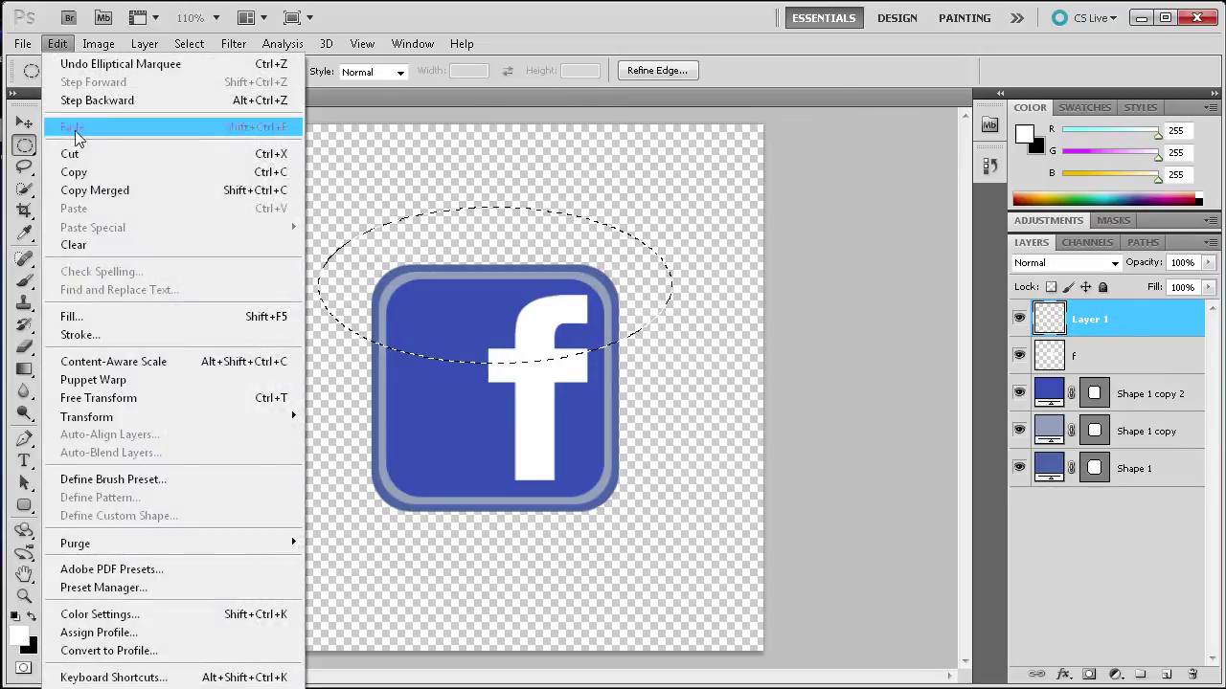
click(82, 317)
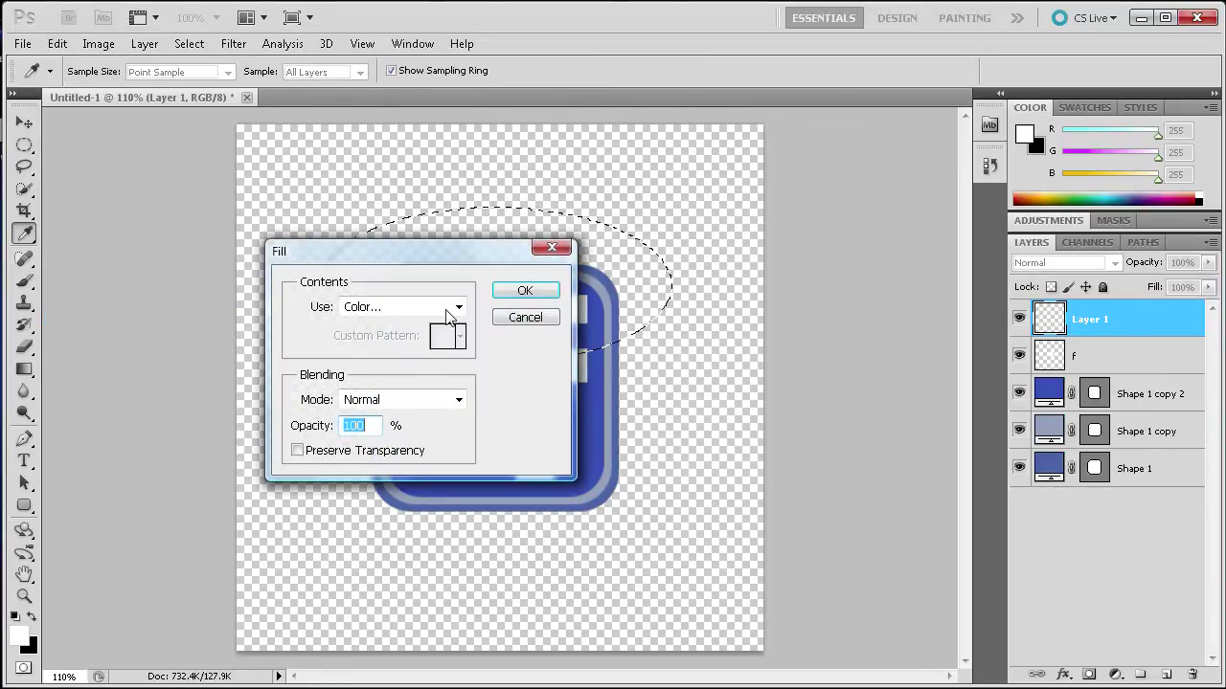
click(450, 308)
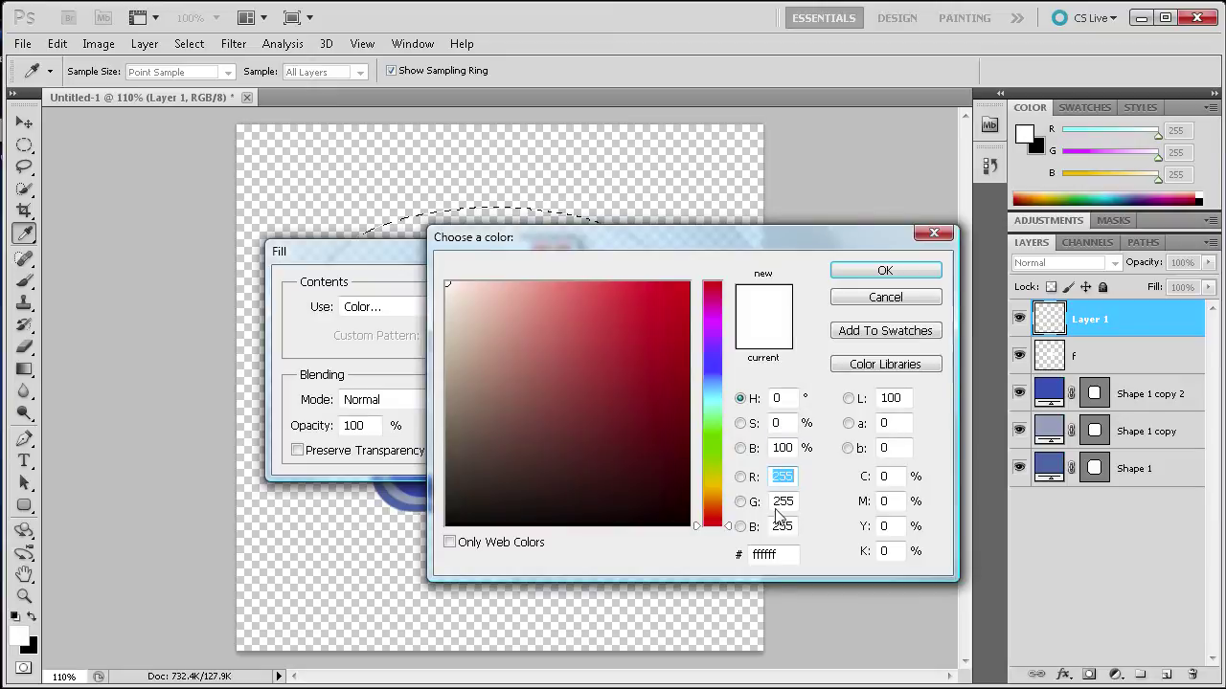
click(781, 552)
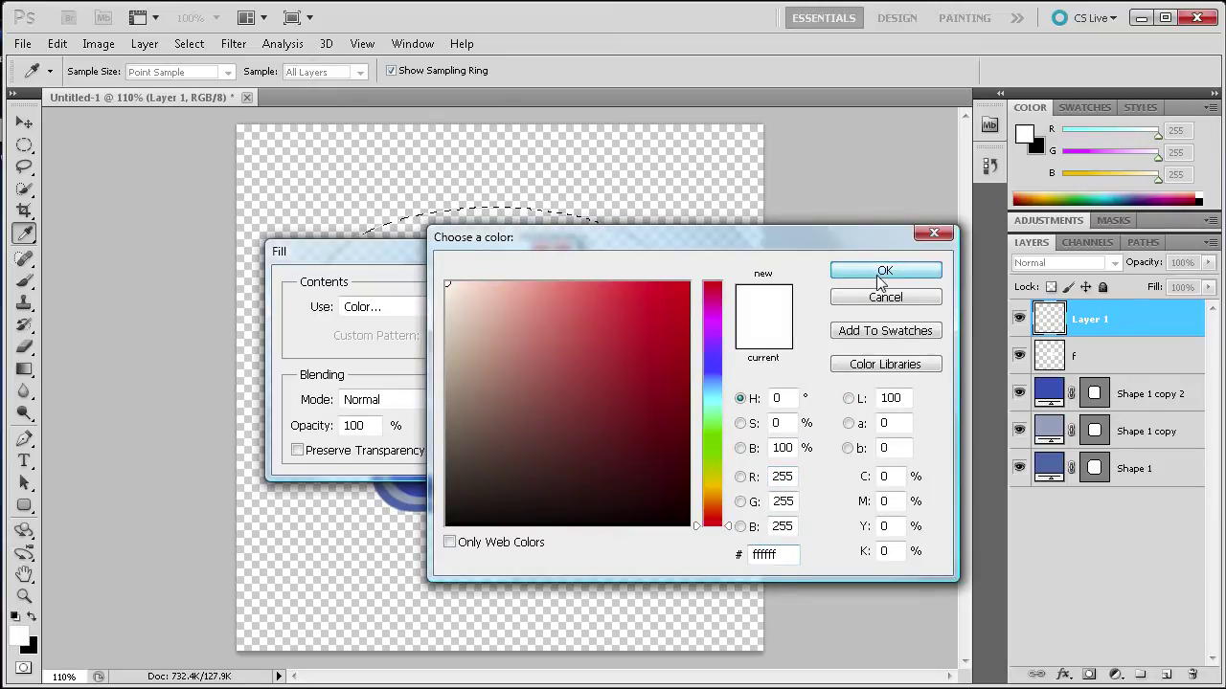
click(881, 271)
click(523, 293)
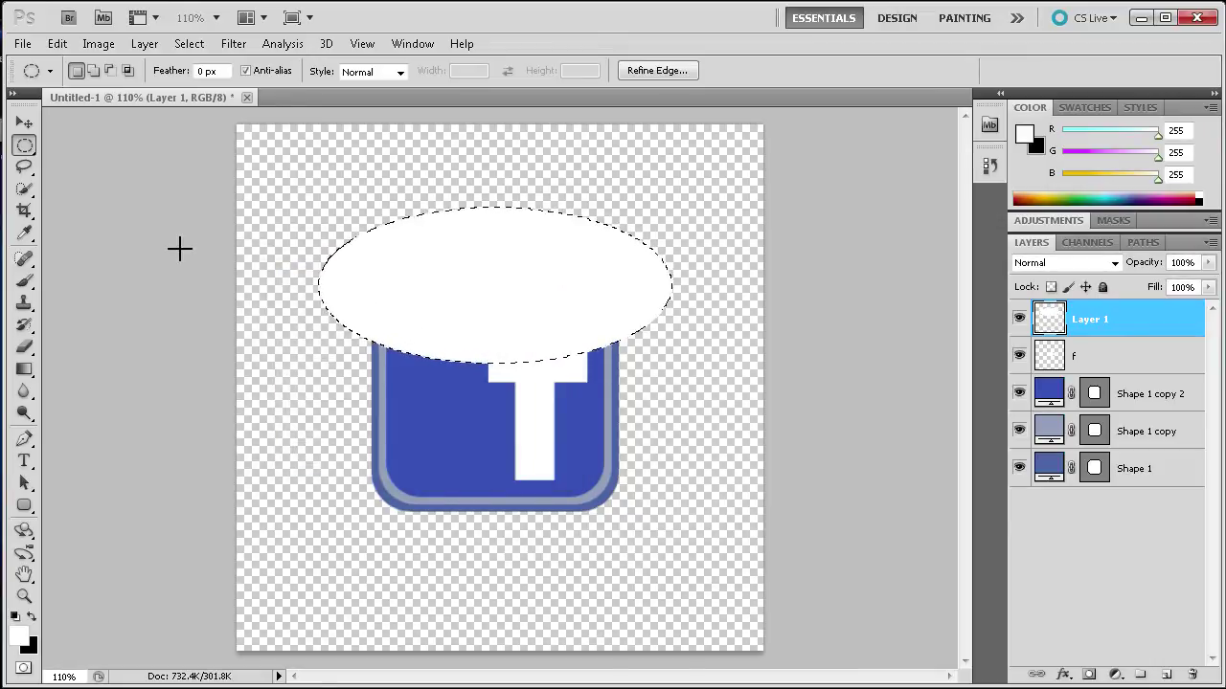
key(ctrl+d)
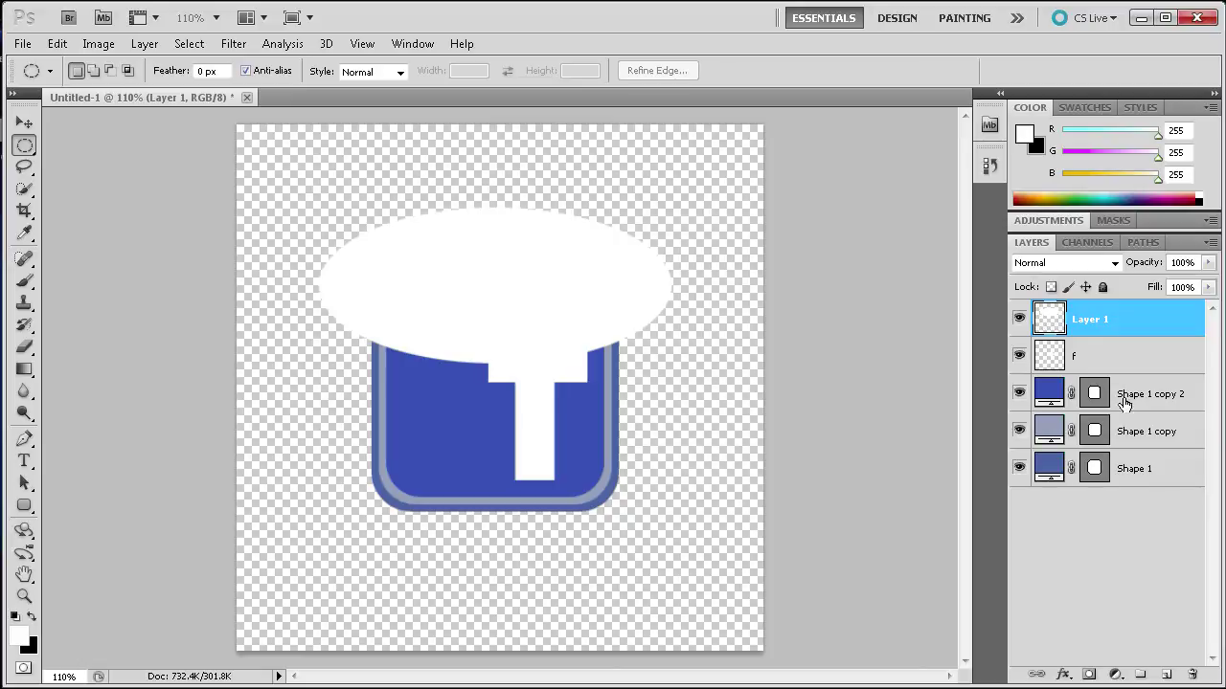
Load the outline of Shape 1 as a selection and cut the enclosed part of Layer 1's white ellipse to a new layer
click(1123, 473)
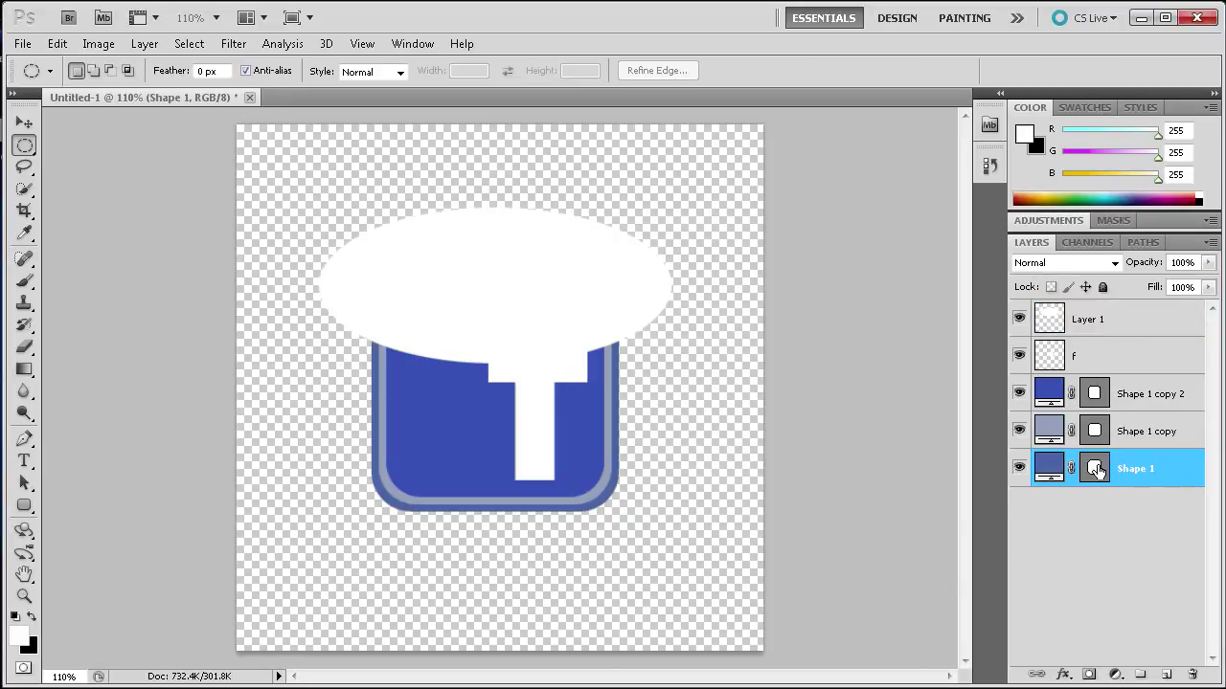
ctrl+click(1097, 470)
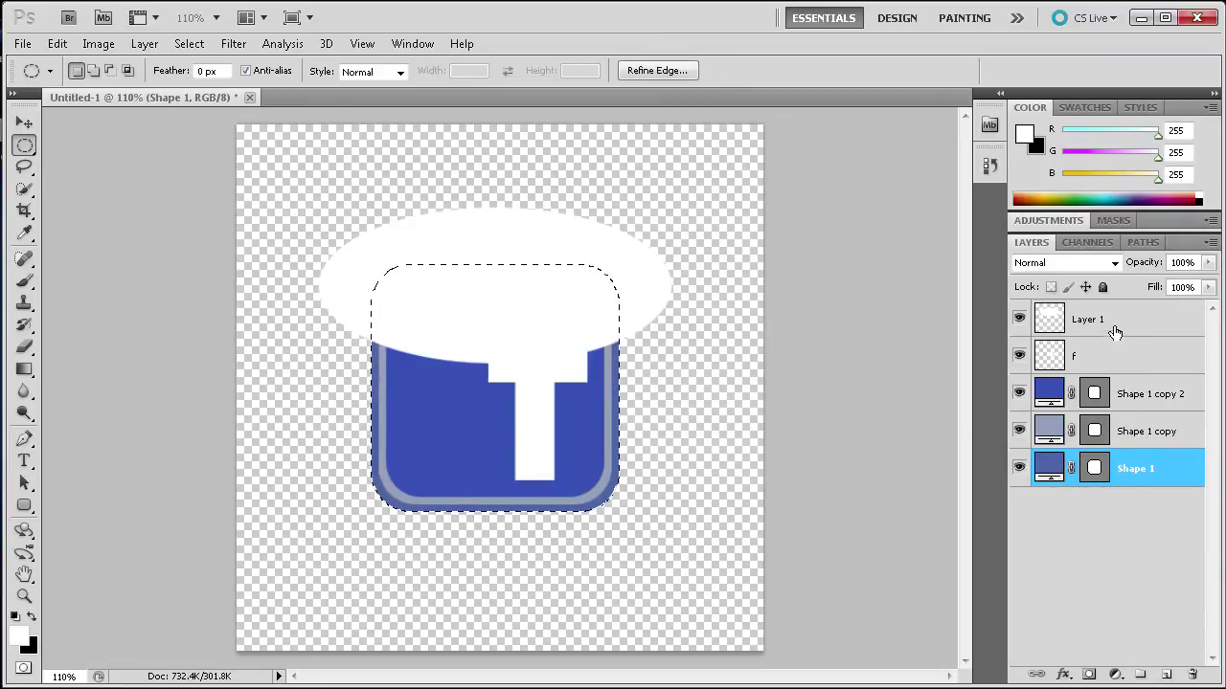
click(1075, 321)
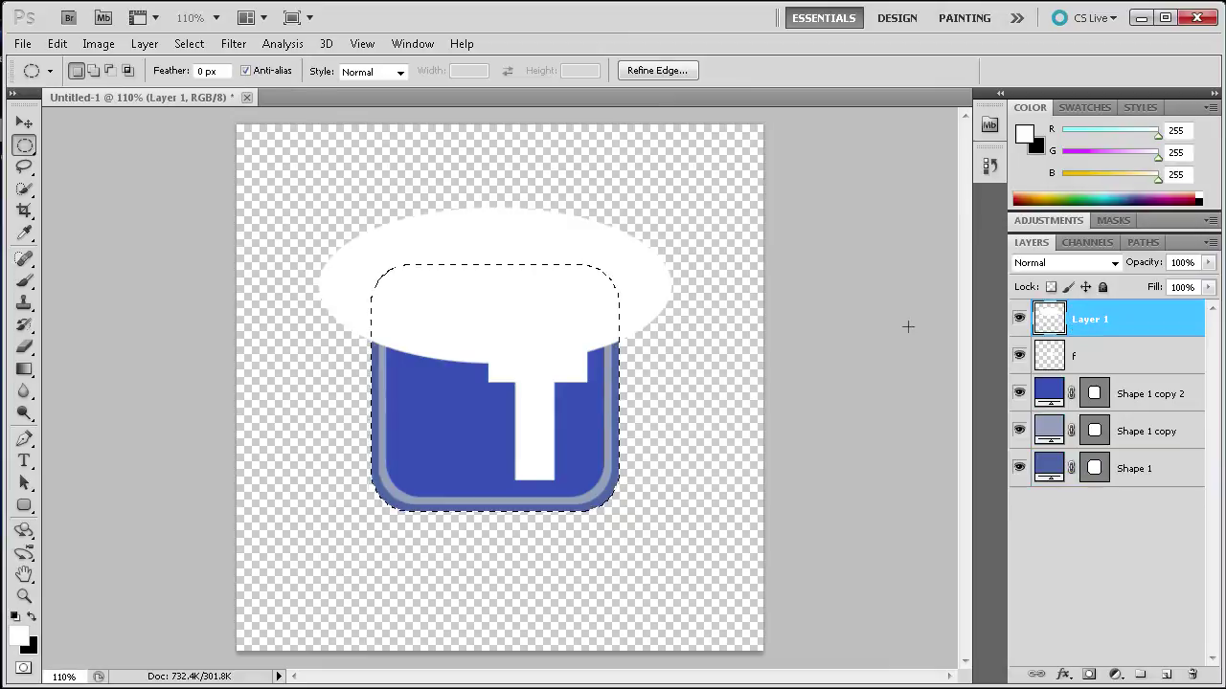
right_click(507, 317)
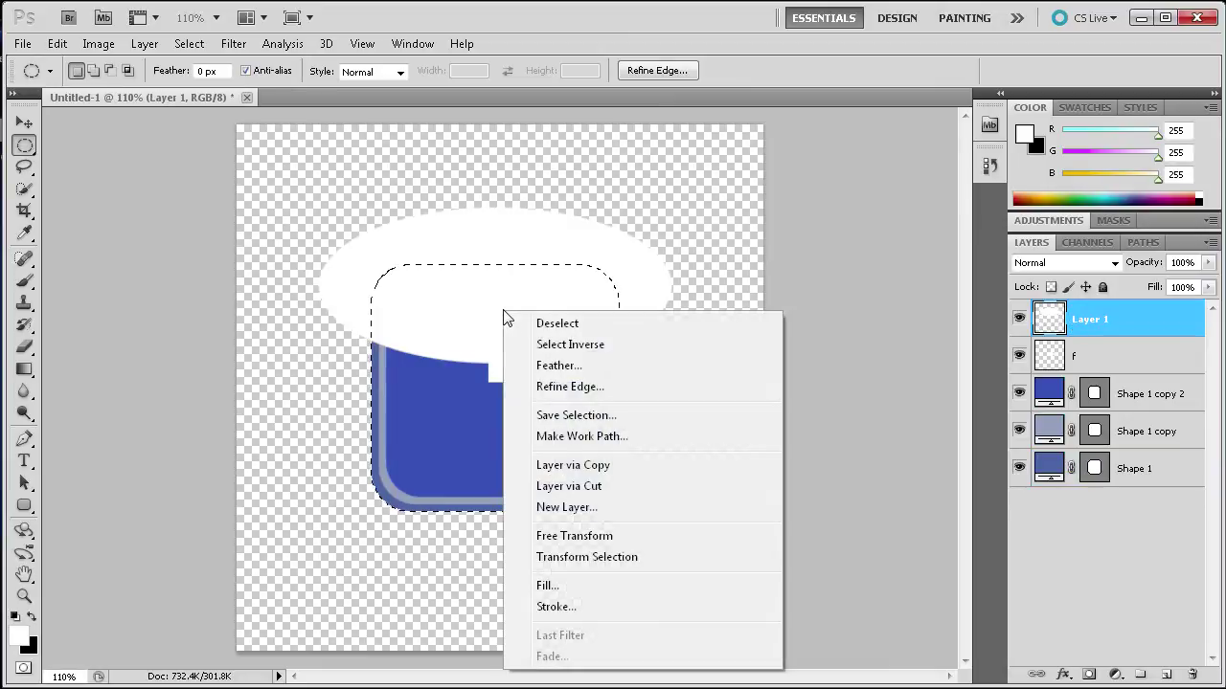
click(588, 490)
Delete Layer 1 with the leftover ellipse outside the icon, and set the opacity of Layer 2 to 25%
click(1019, 319)
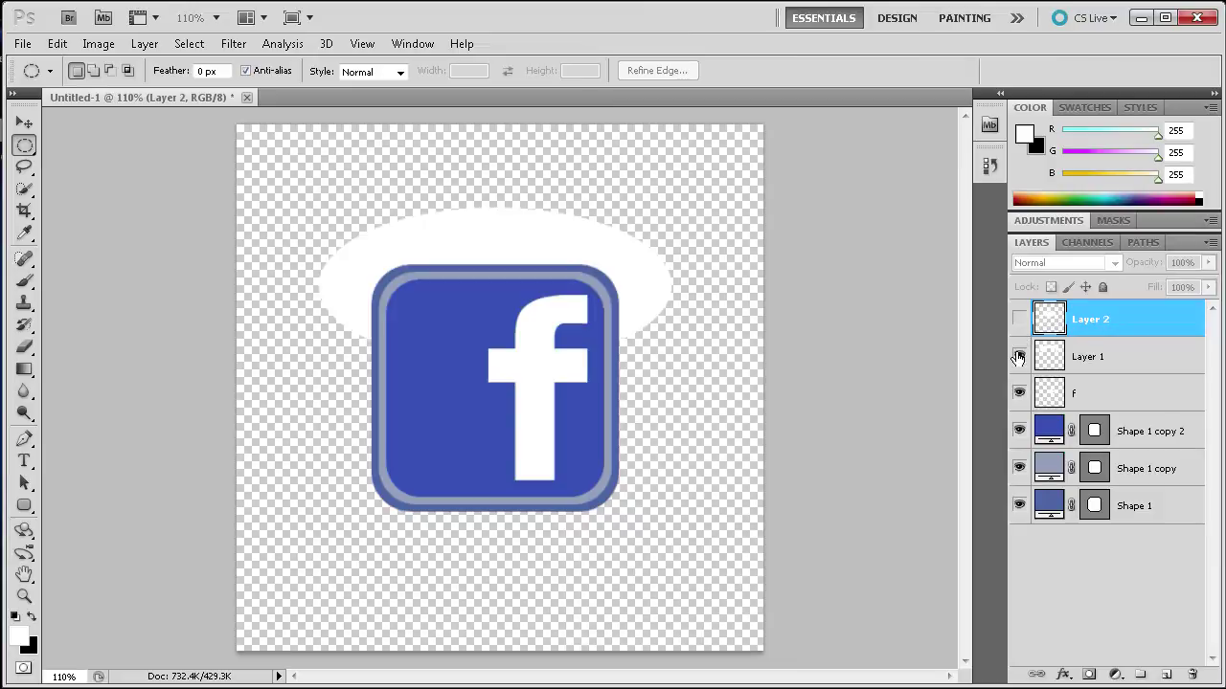
click(1019, 356)
click(1019, 319)
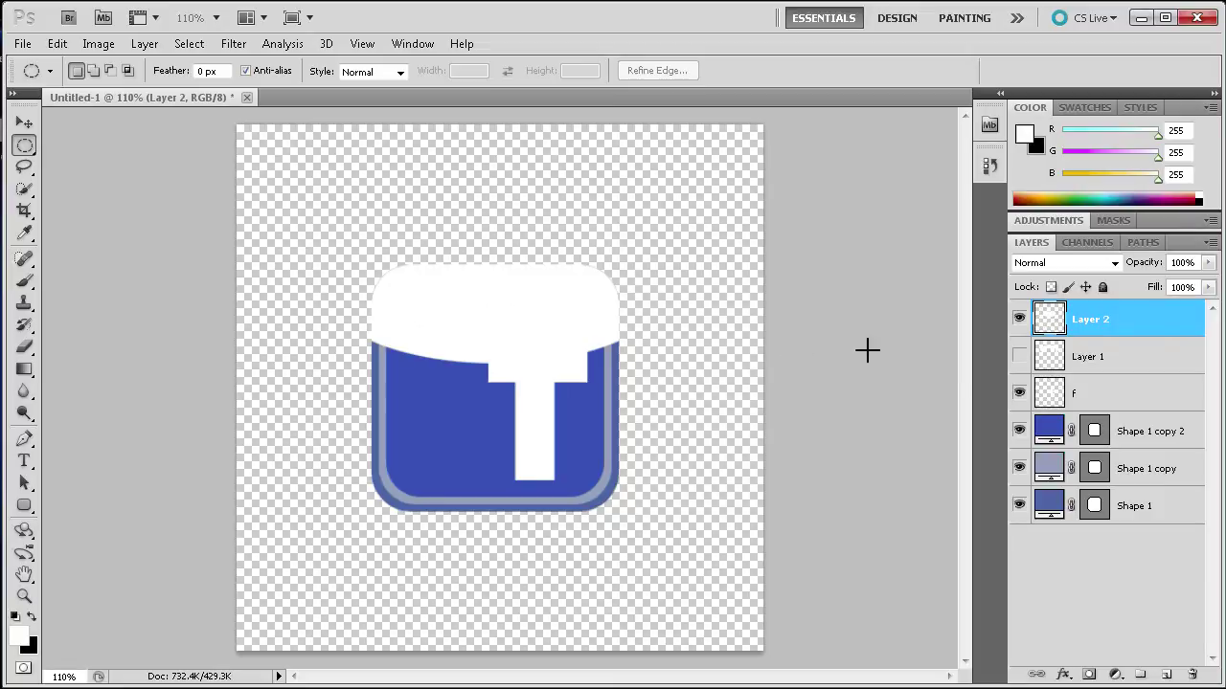
drag(1151, 358, 1193, 681)
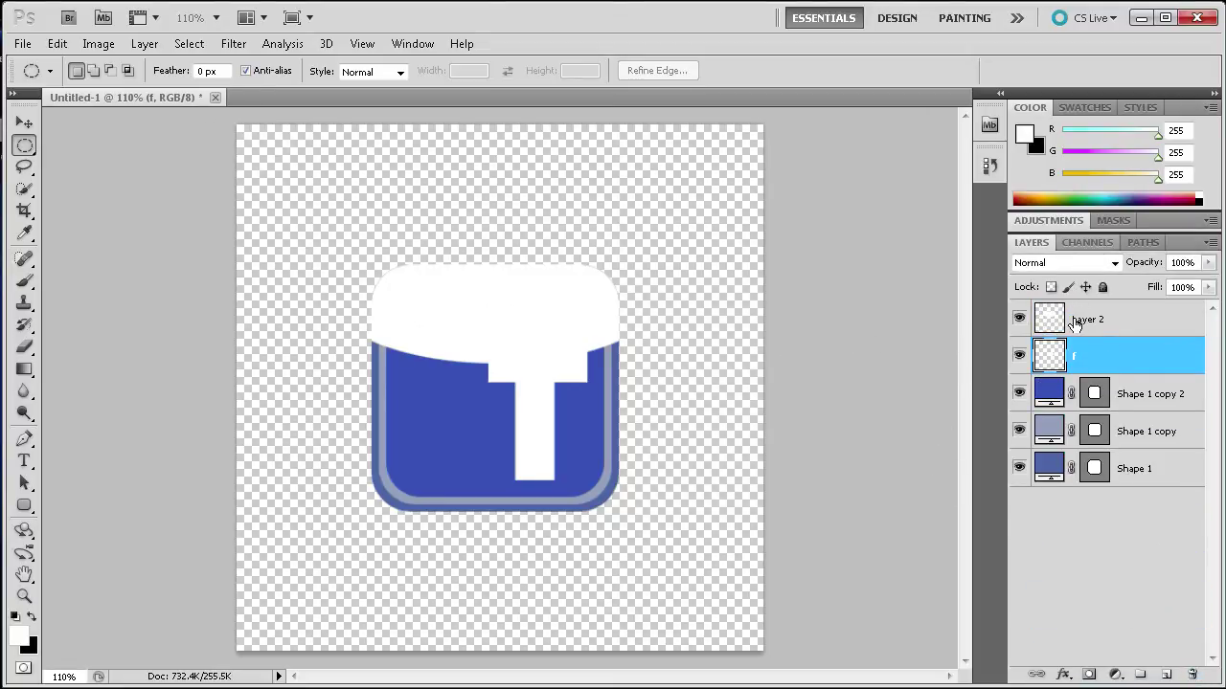
click(1074, 326)
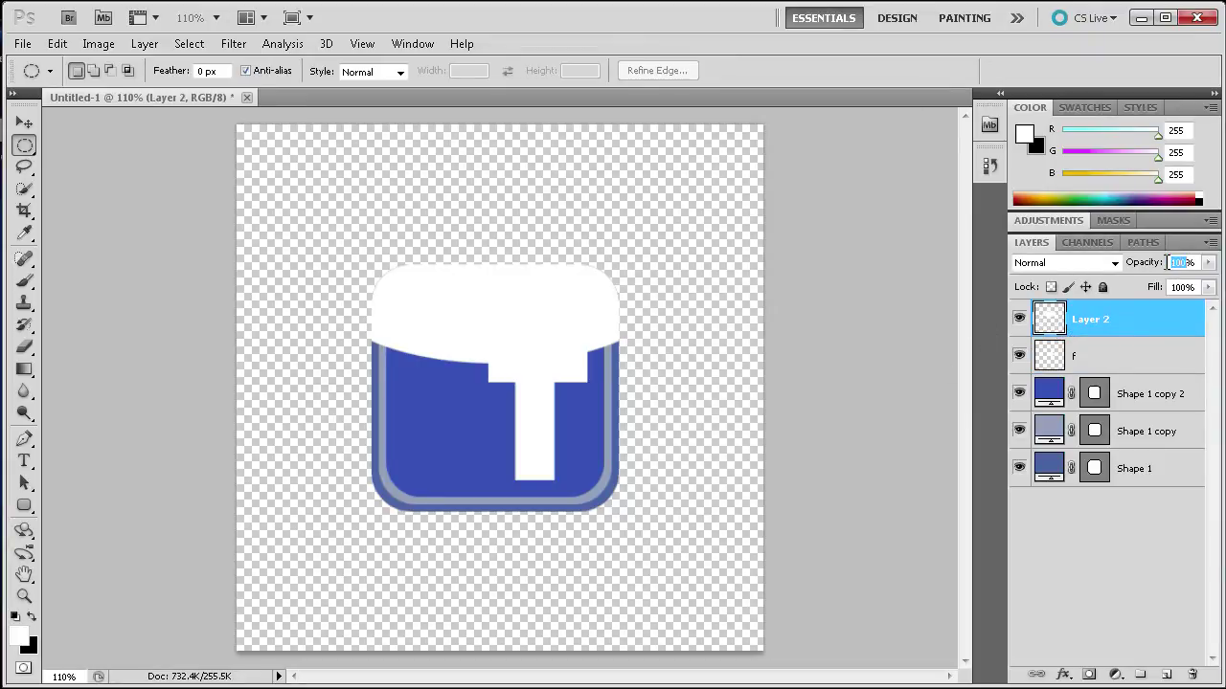
text(25)
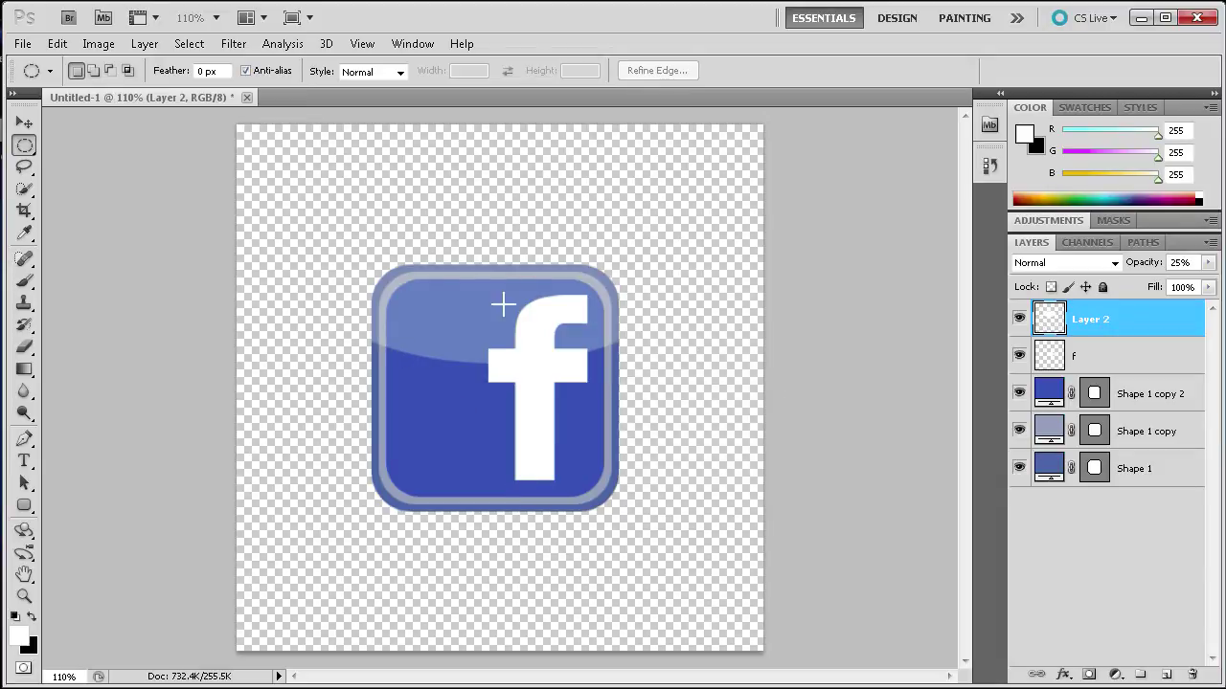
Add a new top layer, fill it with the white foreground colour, and give it a layer mask
click(1167, 674)
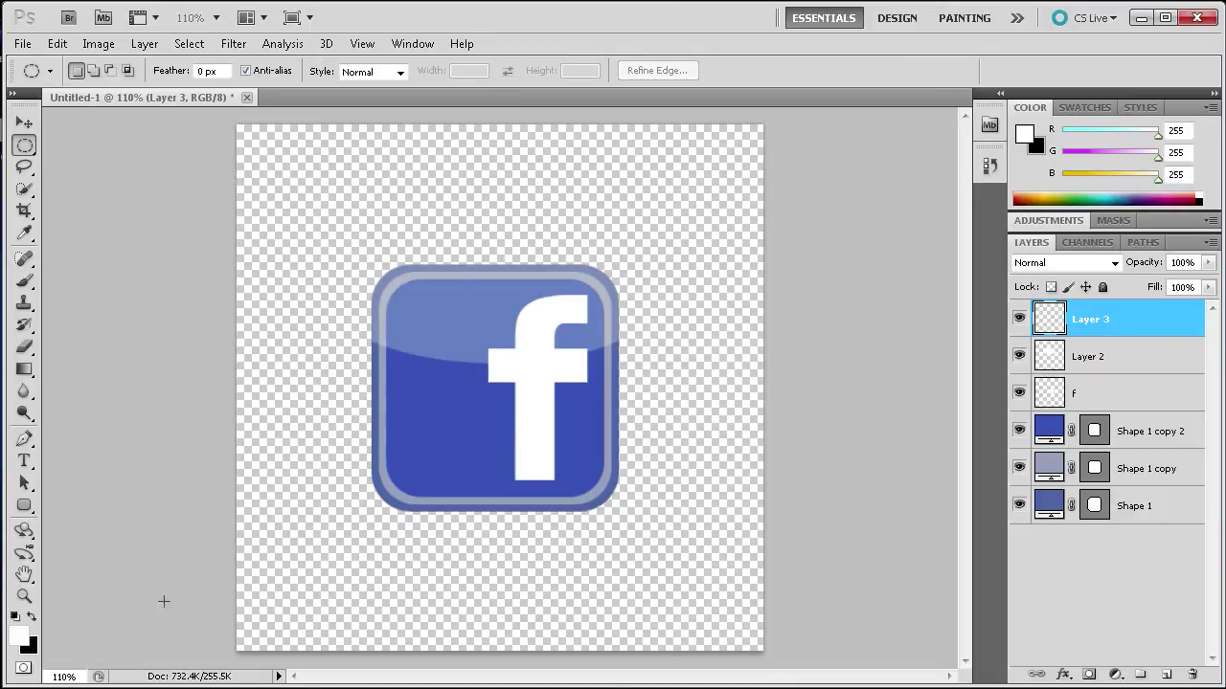
click(16, 617)
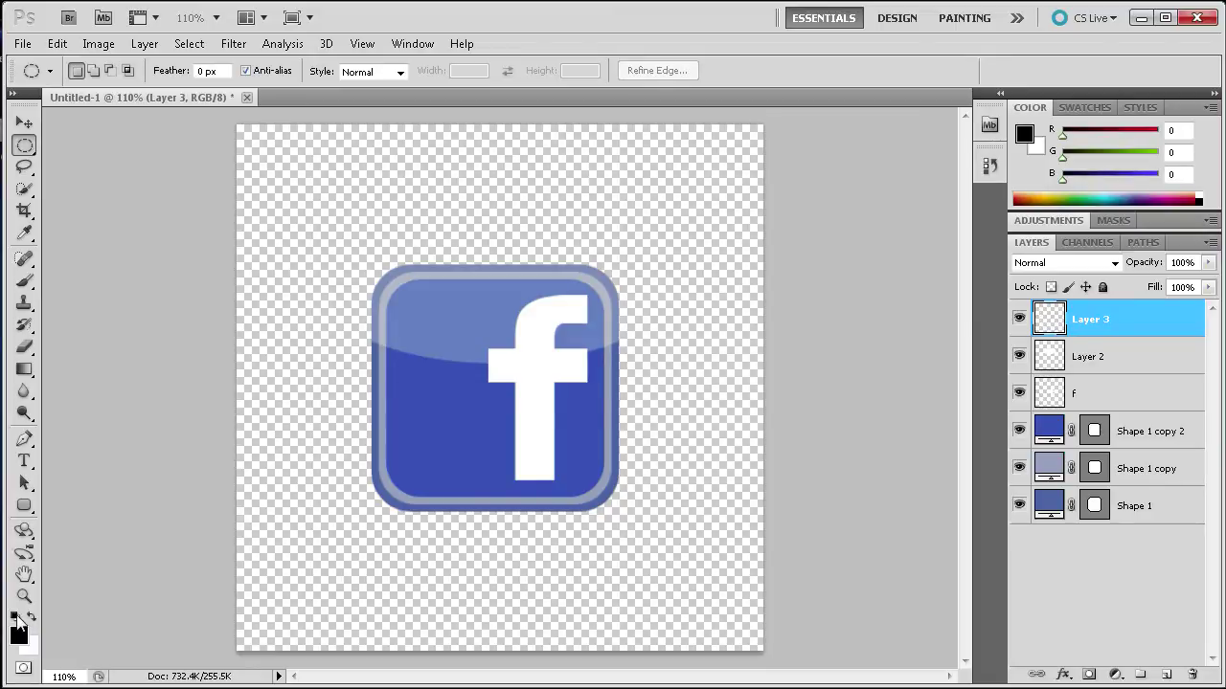
click(31, 619)
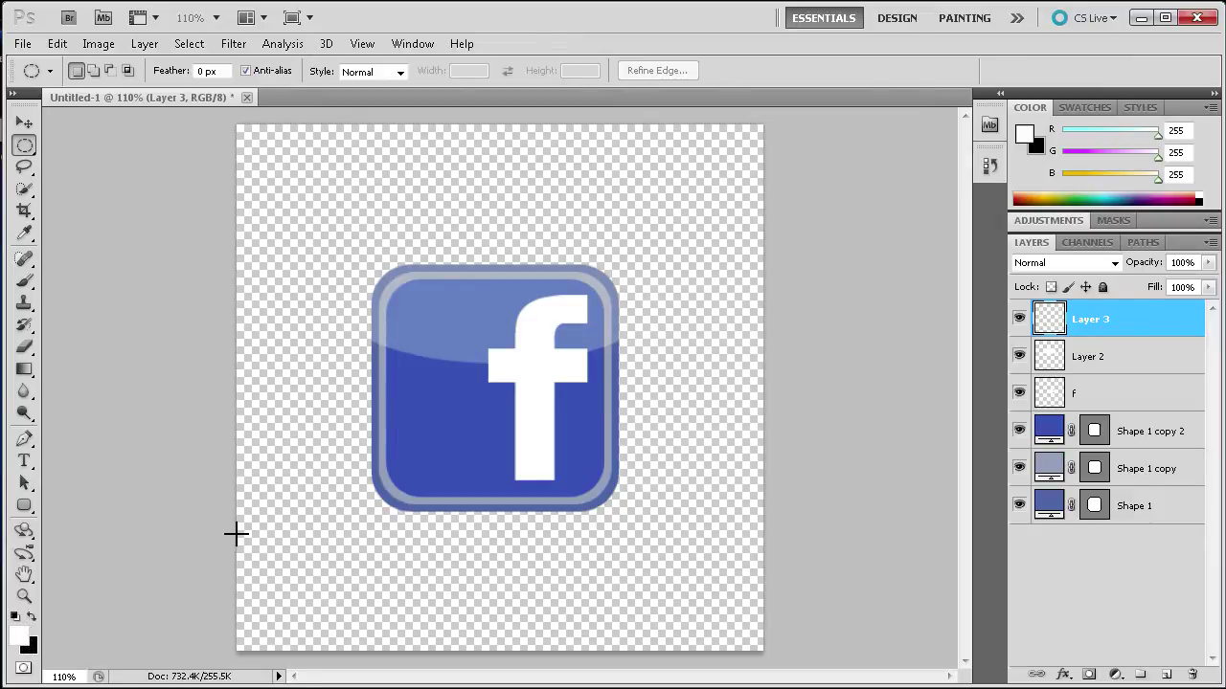
key(alt+BackSpace)
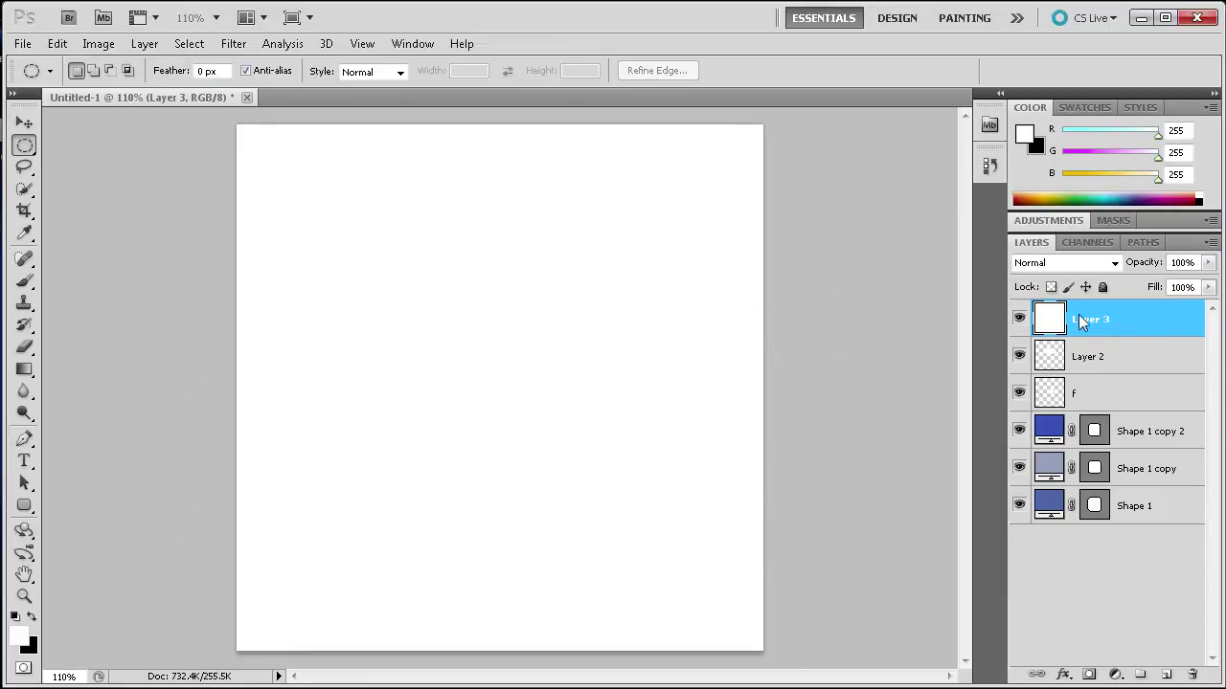
click(1089, 676)
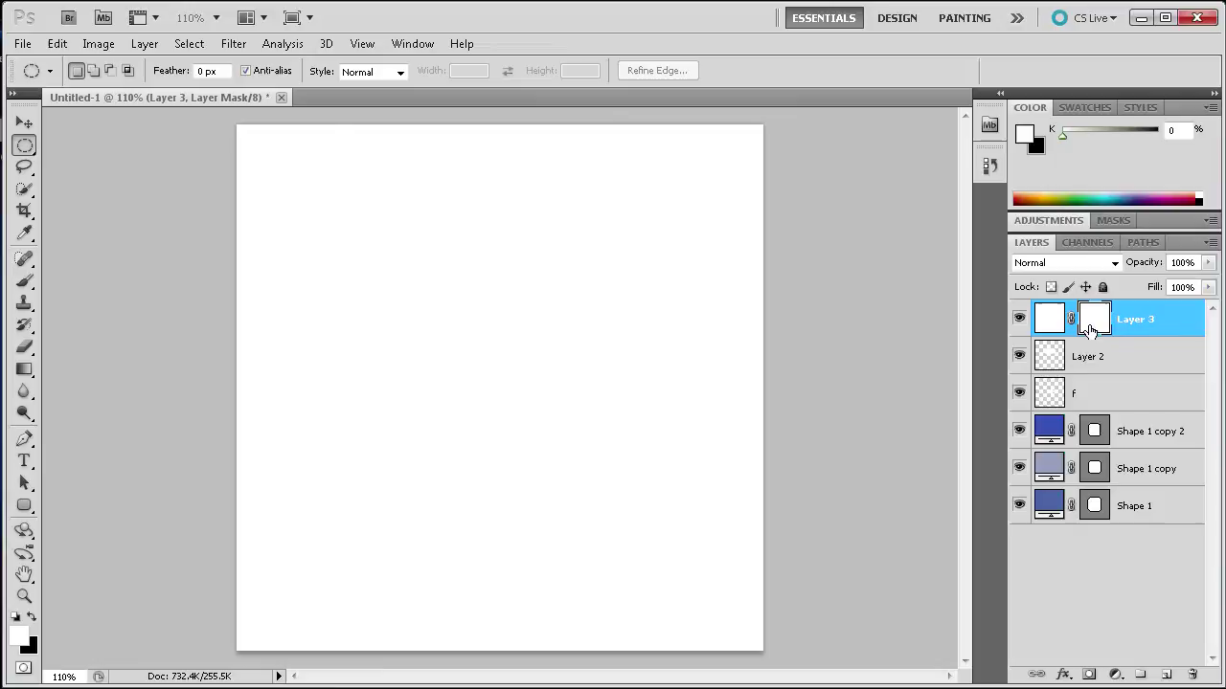
Fill Layer 3's mask with a white-to-black radial gradient running from the canvas centre outward to its edge
click(24, 370)
click(96, 71)
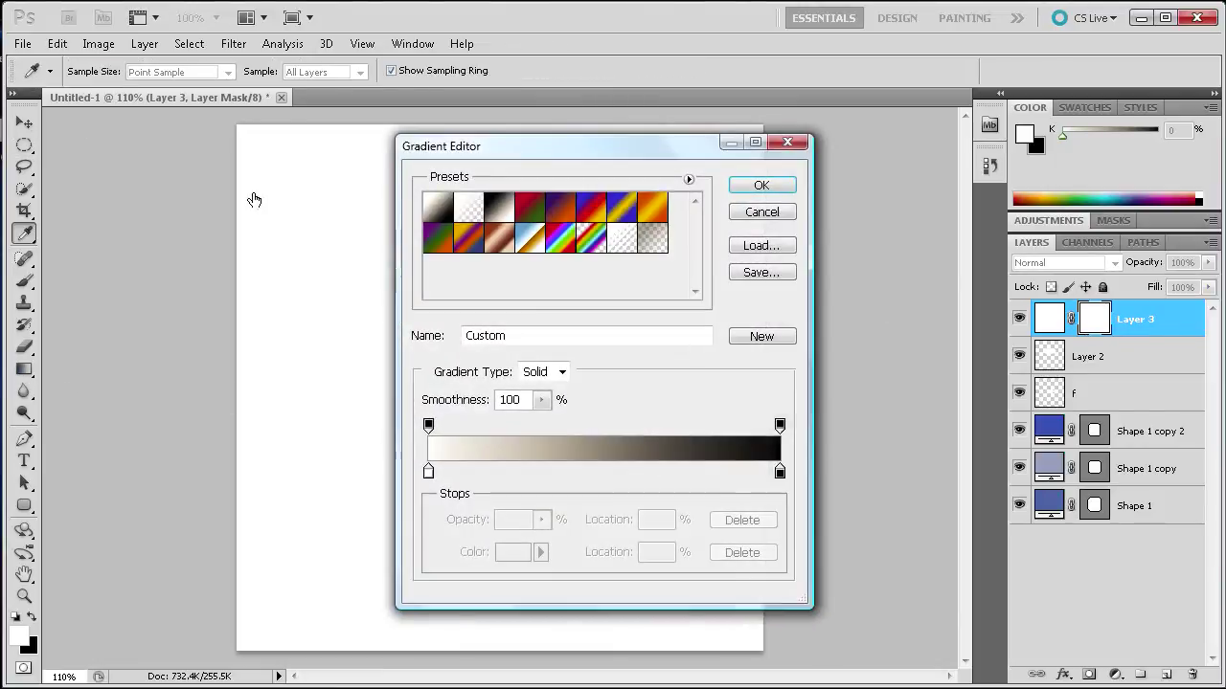
click(428, 473)
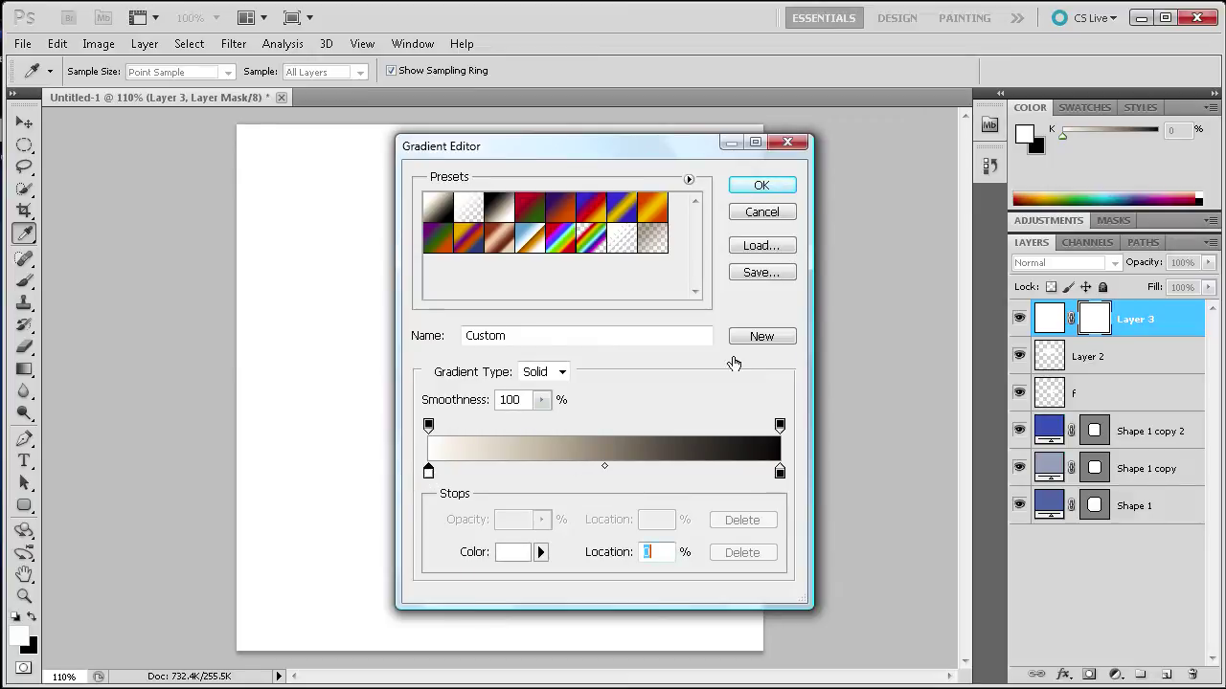
click(760, 188)
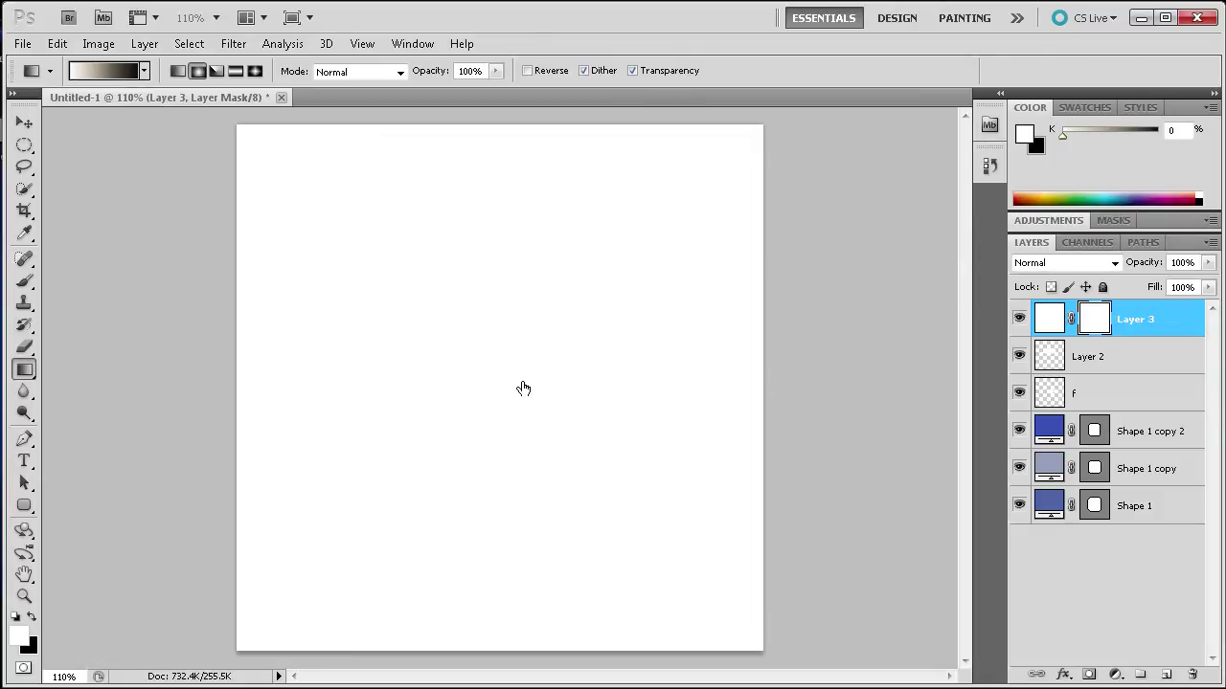
drag(709, 384, 764, 392)
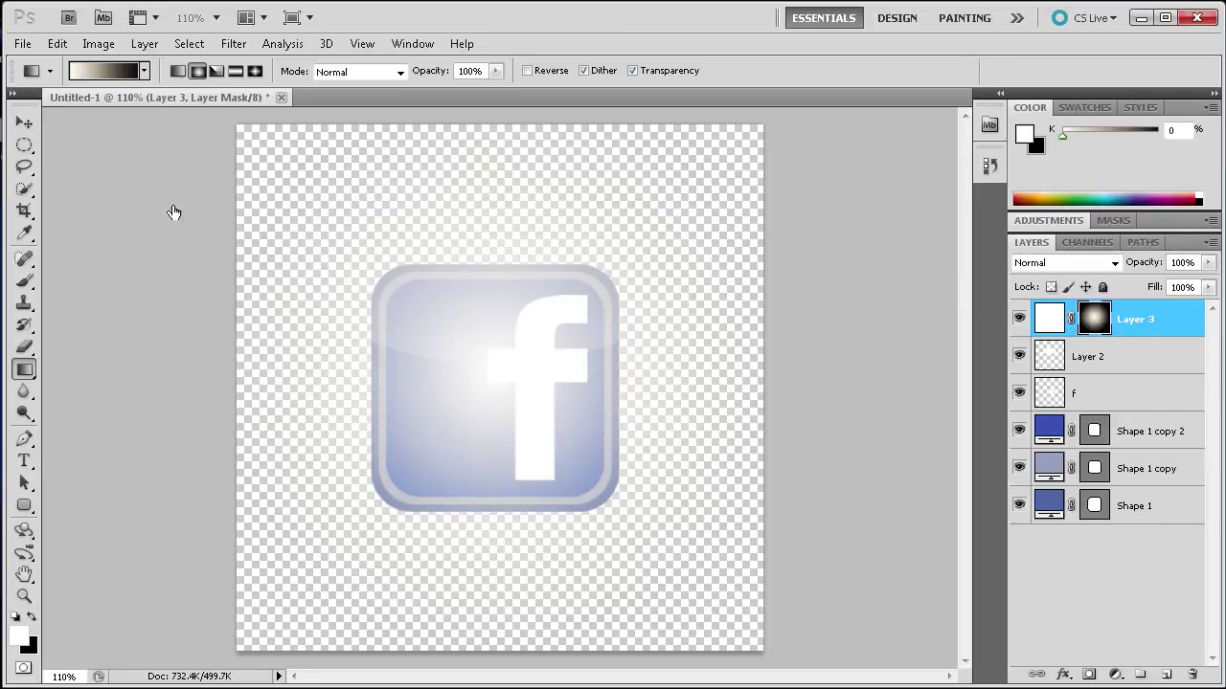
click(176, 72)
click(193, 74)
Scale Layer 3 with its mask to about 286 × 286 px and centre the glow on the icon's lower edge
click(1050, 327)
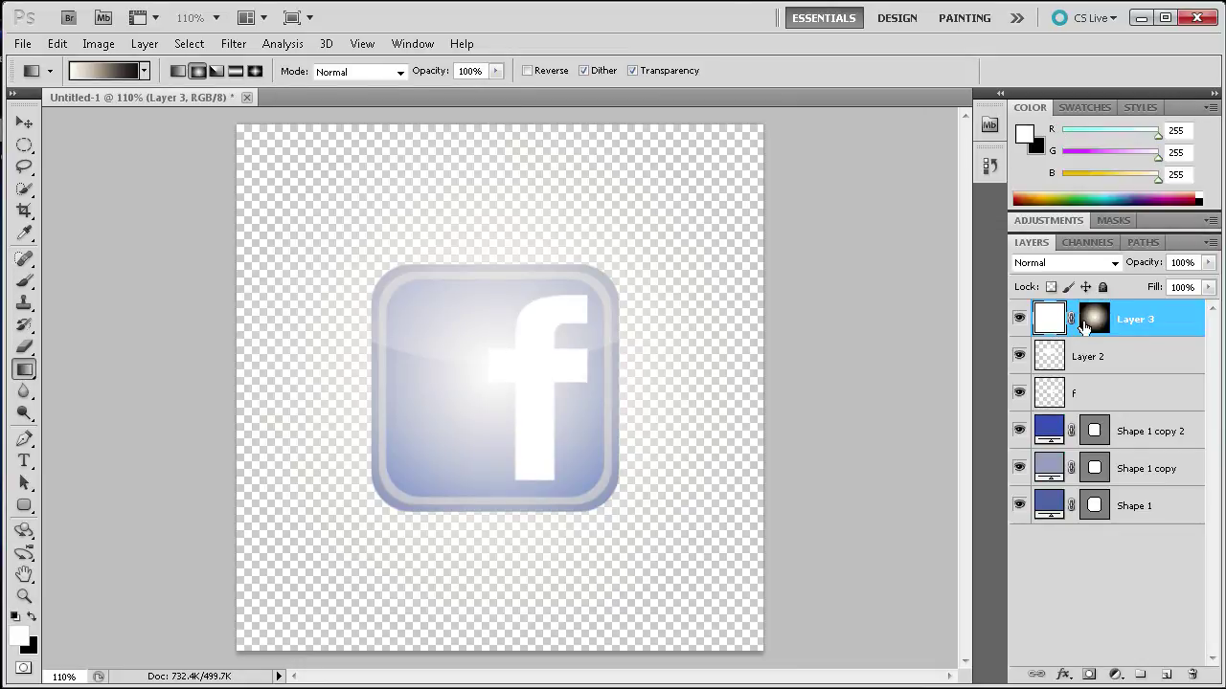
click(1094, 328)
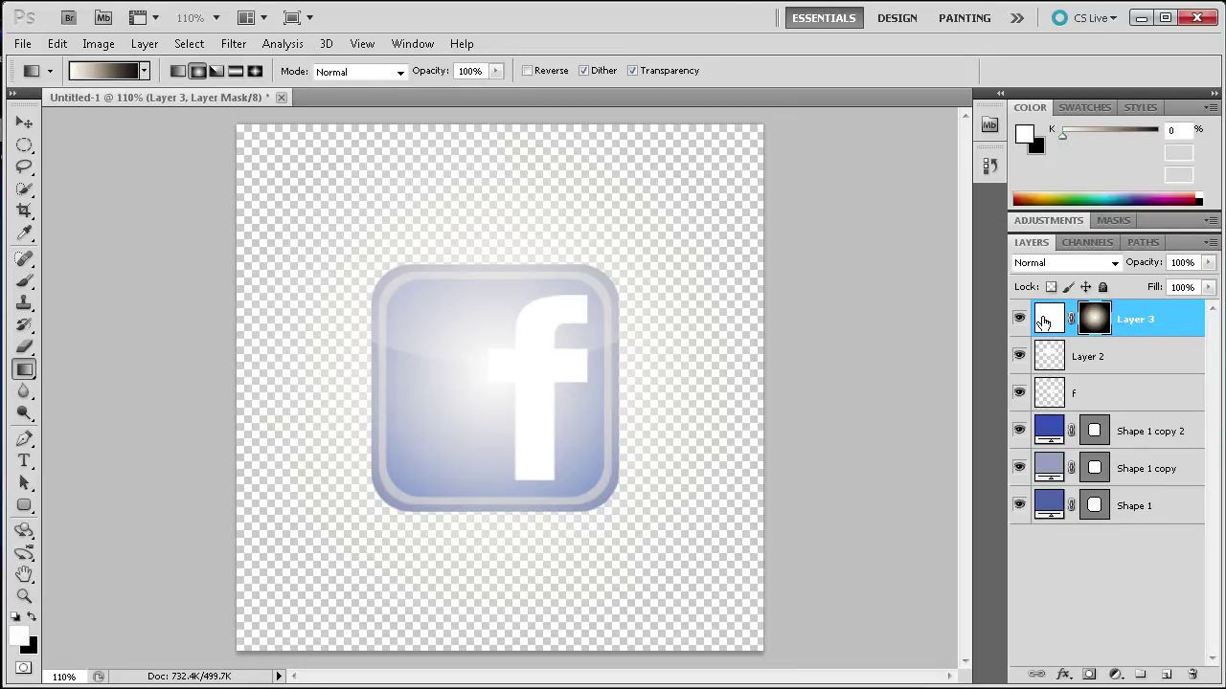
click(1043, 321)
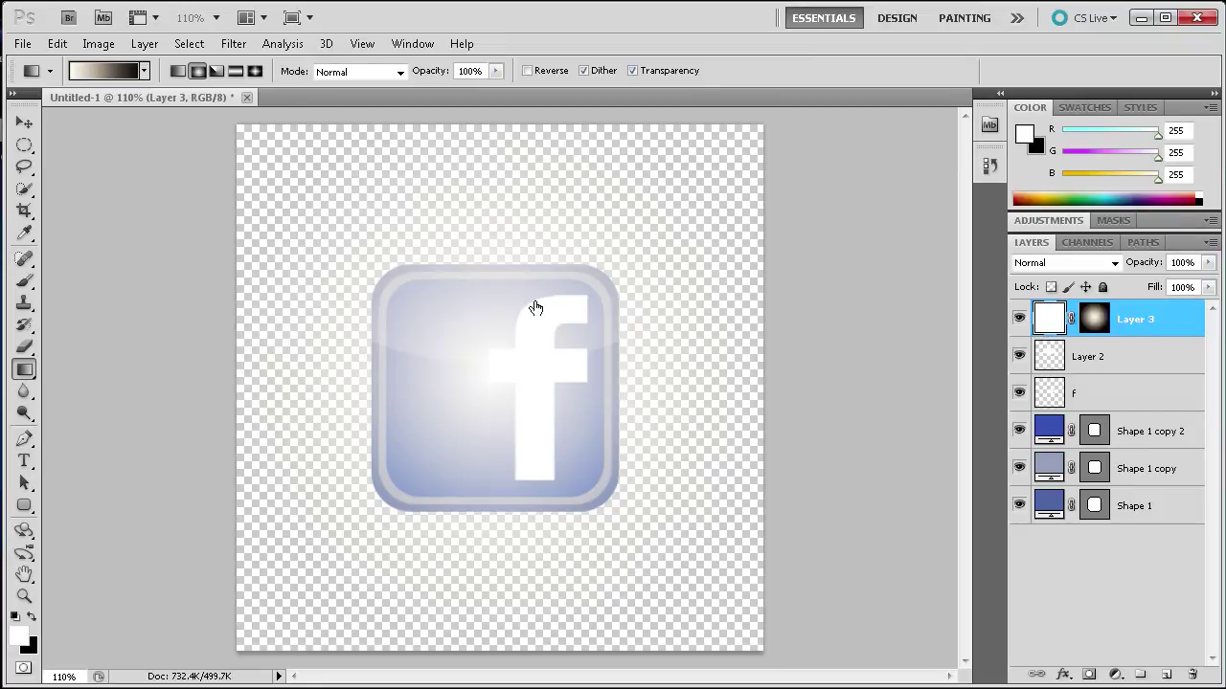
click(23, 127)
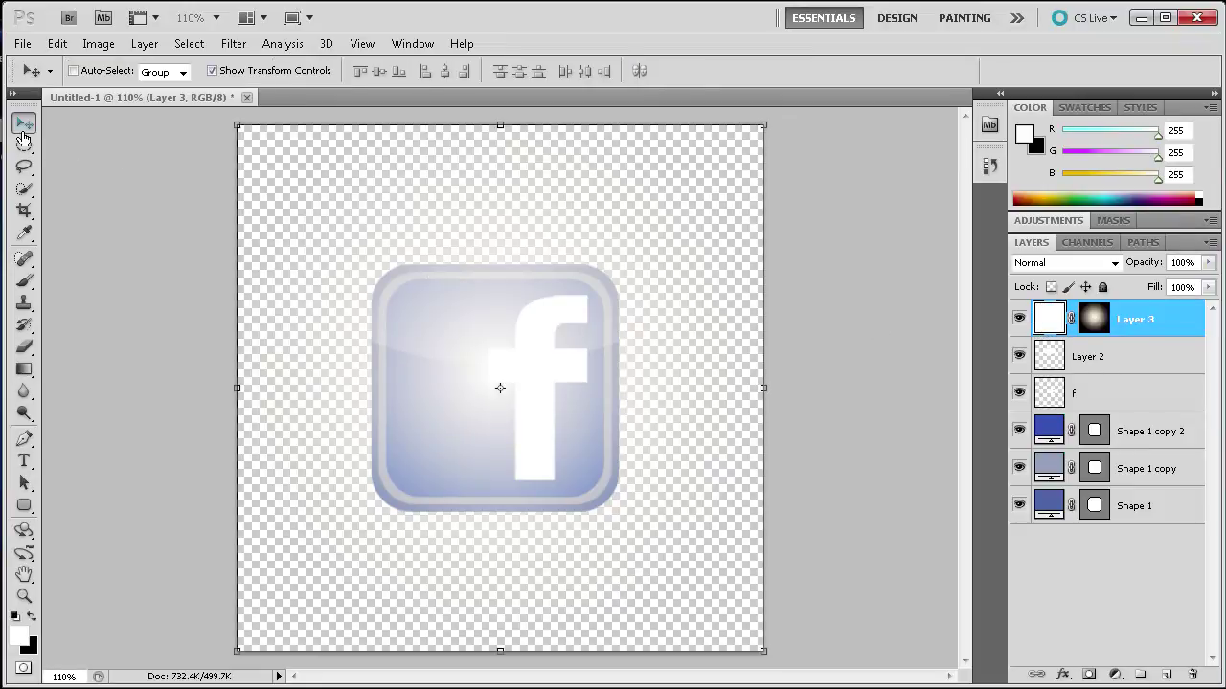
click(230, 128)
drag(230, 129, 389, 422)
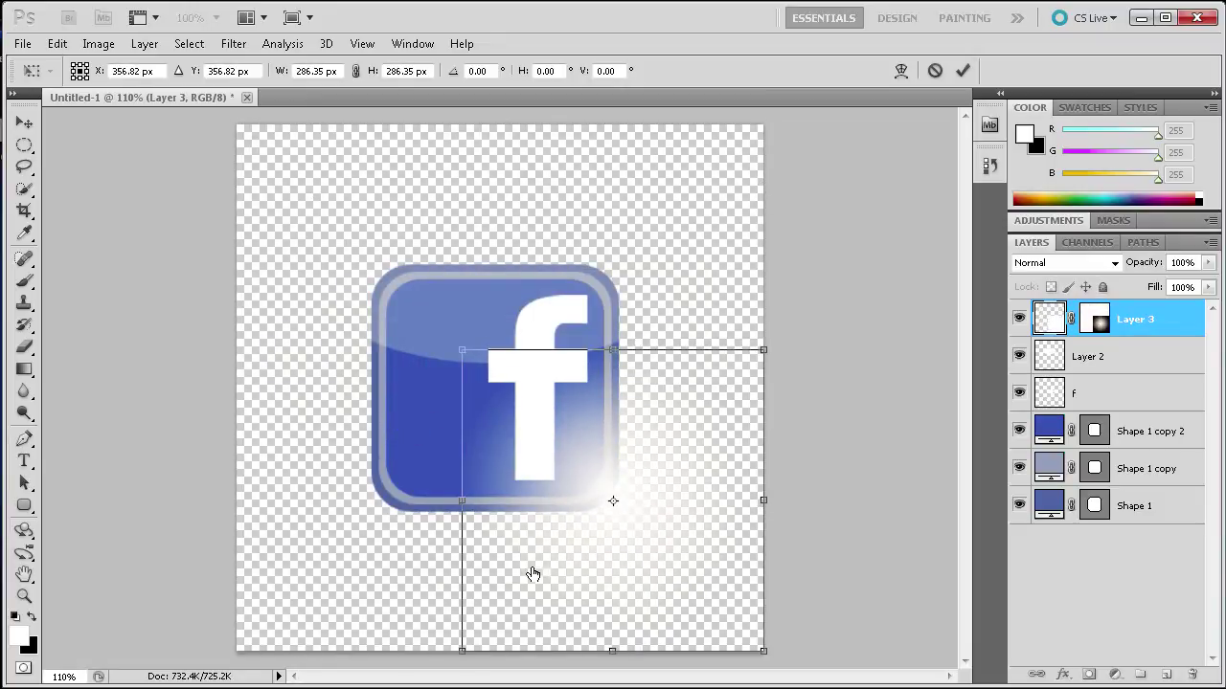
drag(645, 586, 526, 578)
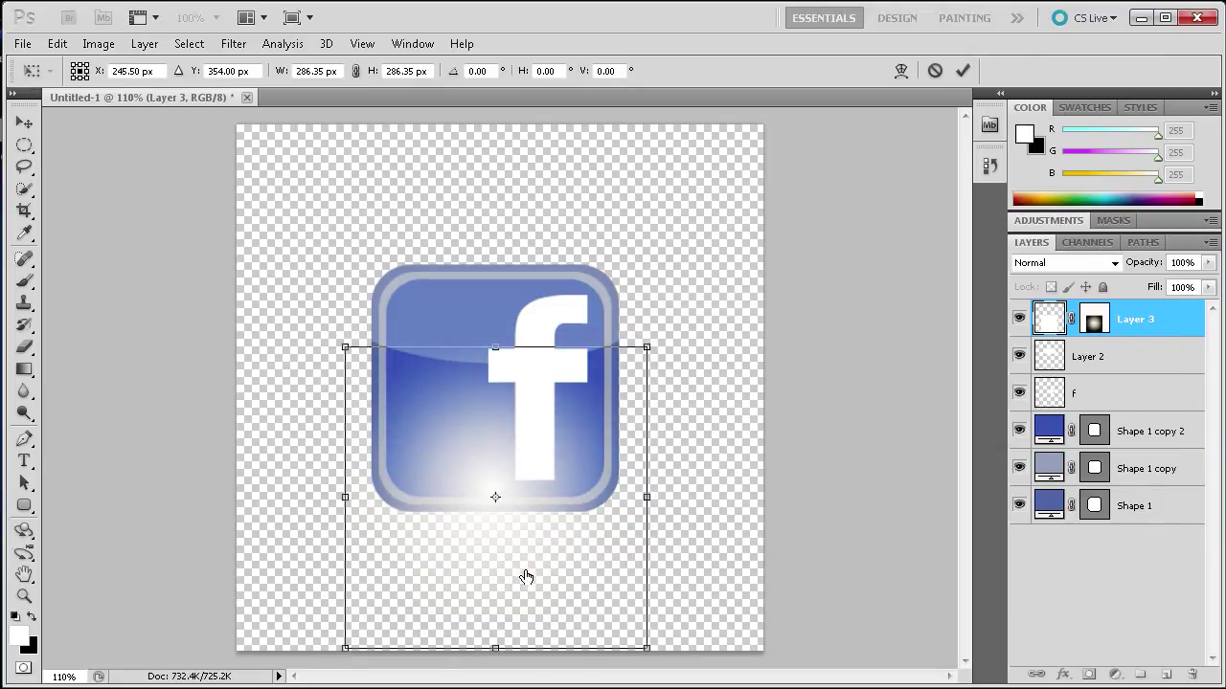
click(963, 75)
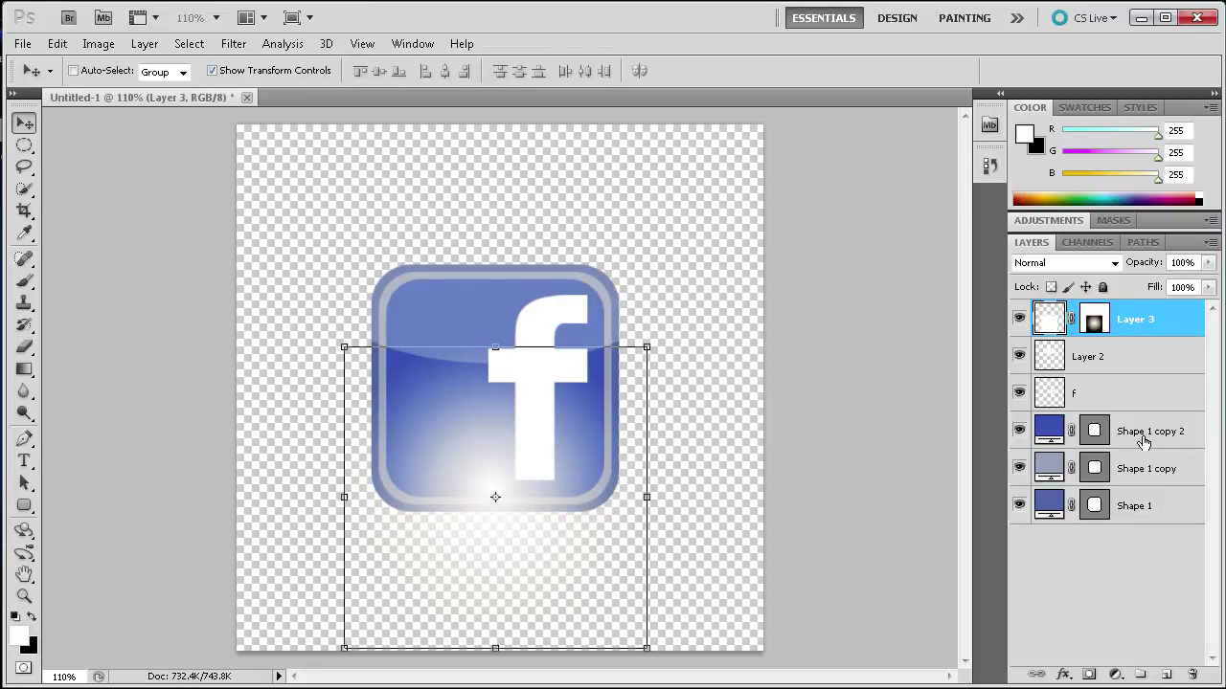
Load the outline of Shape 1 copy 2 as a selection, invert it, and cut the selected part of Layer 3 to a new layer
click(1100, 437)
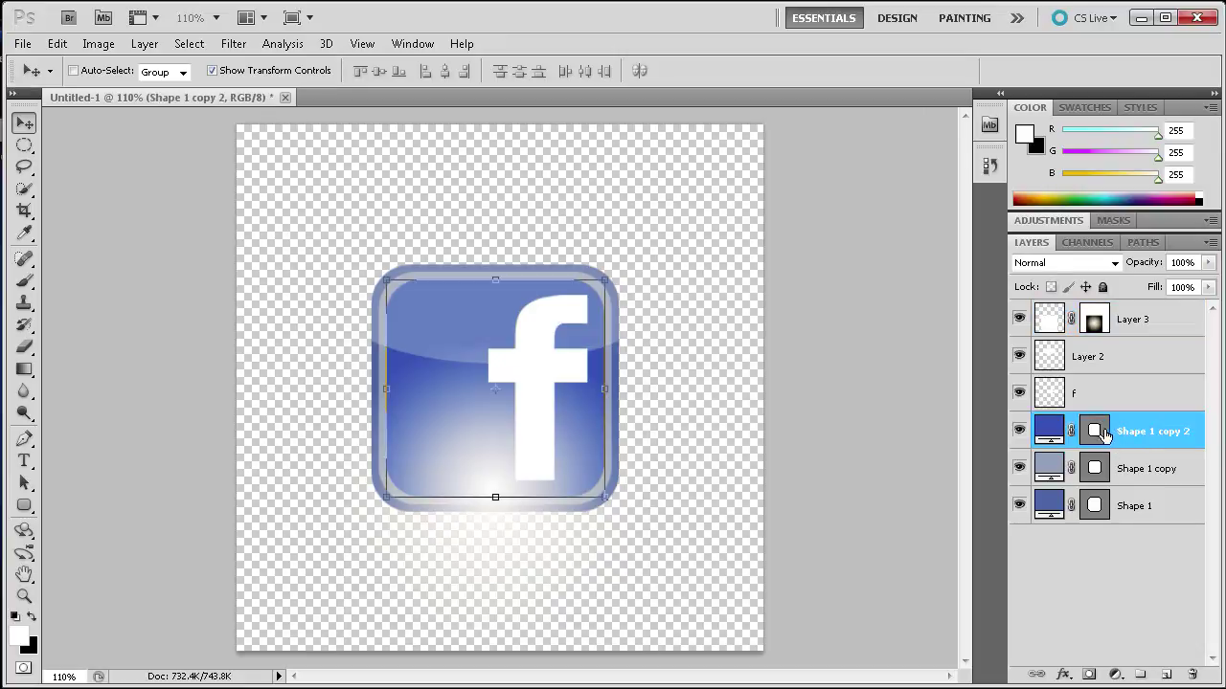
ctrl+click(1099, 433)
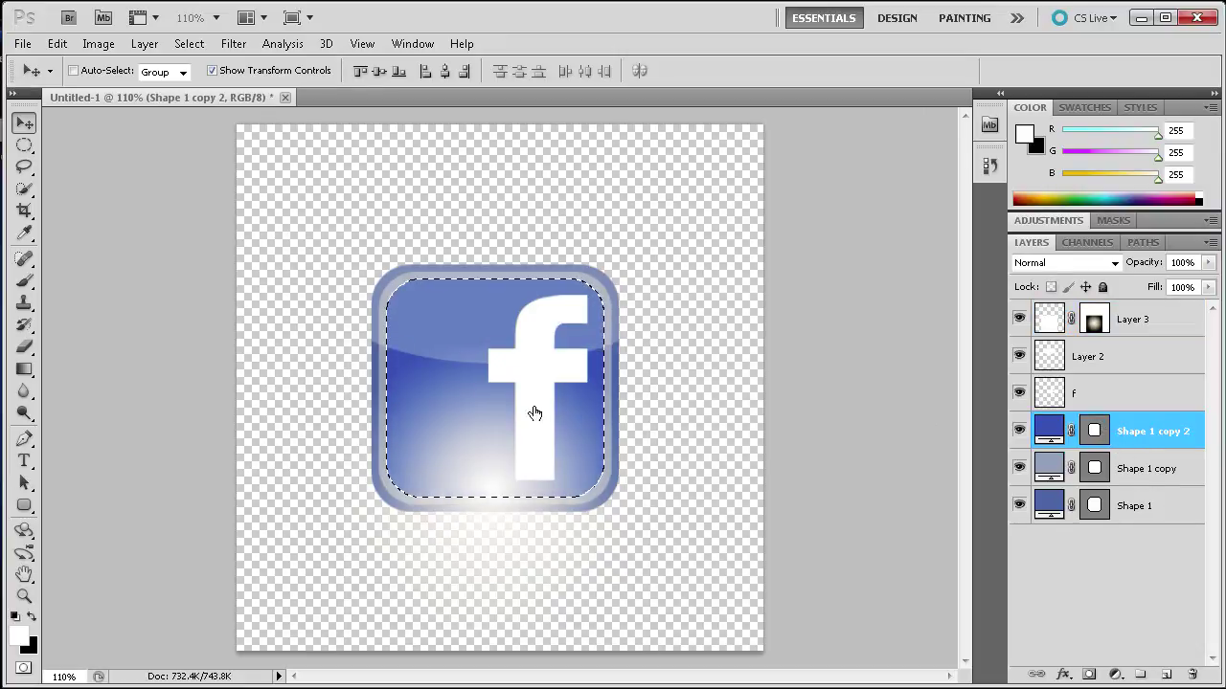
click(1051, 321)
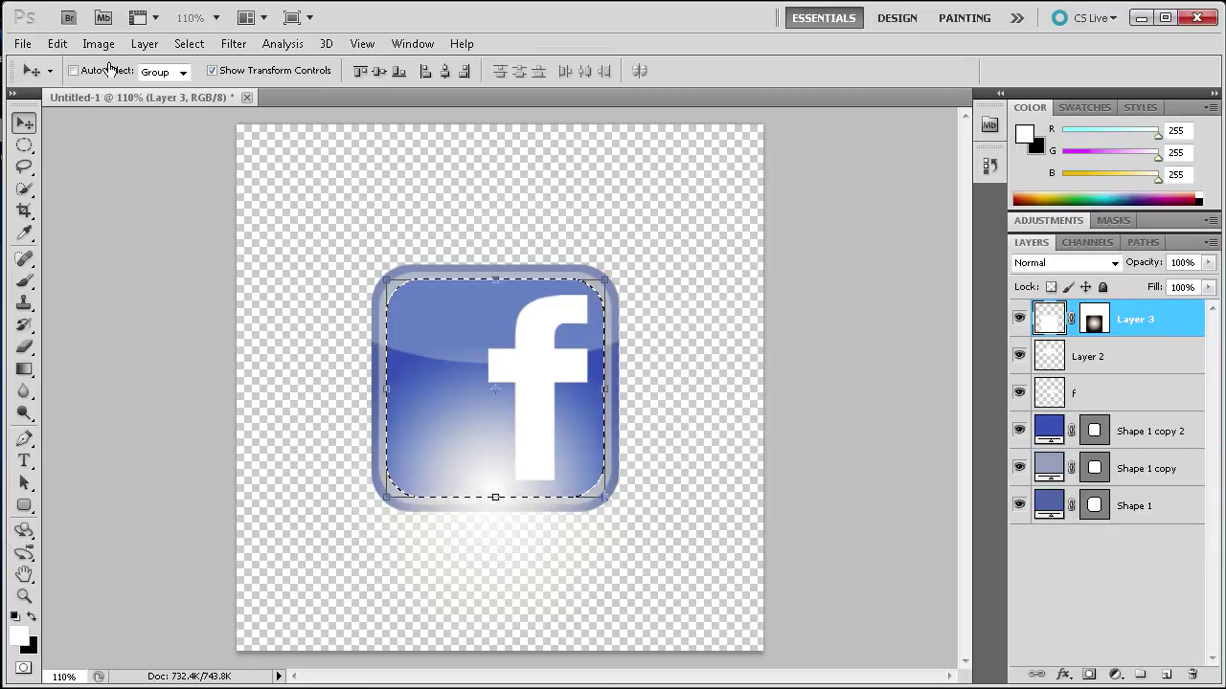
click(190, 45)
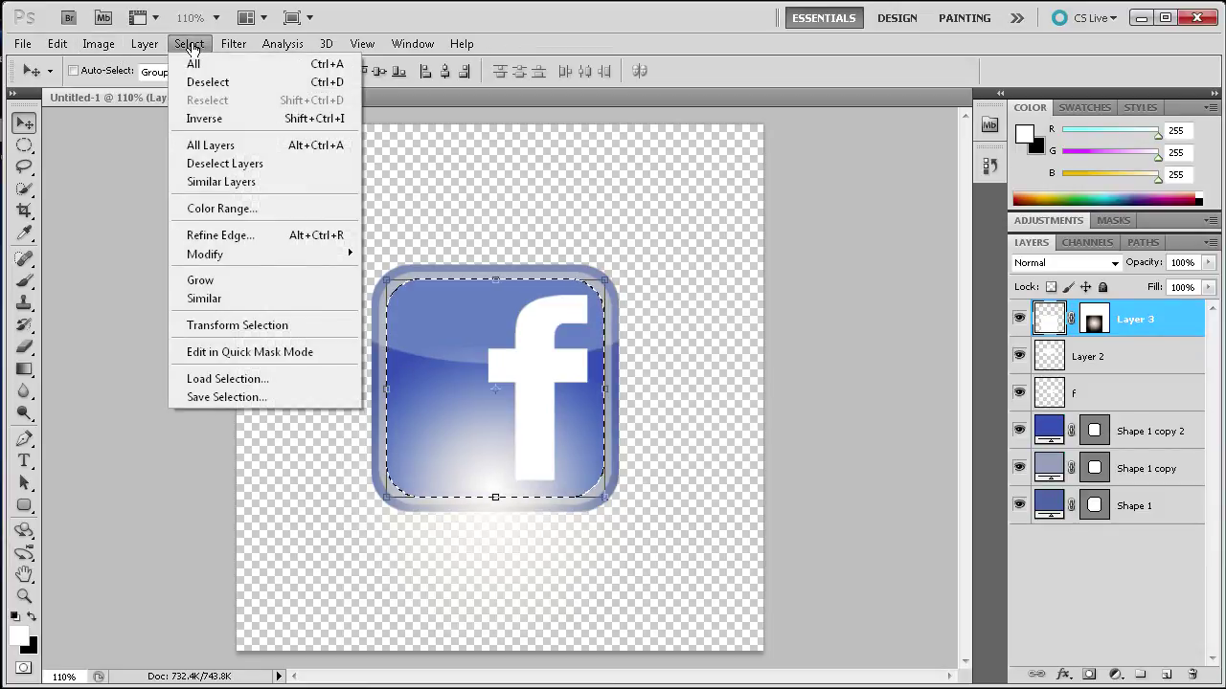
click(197, 118)
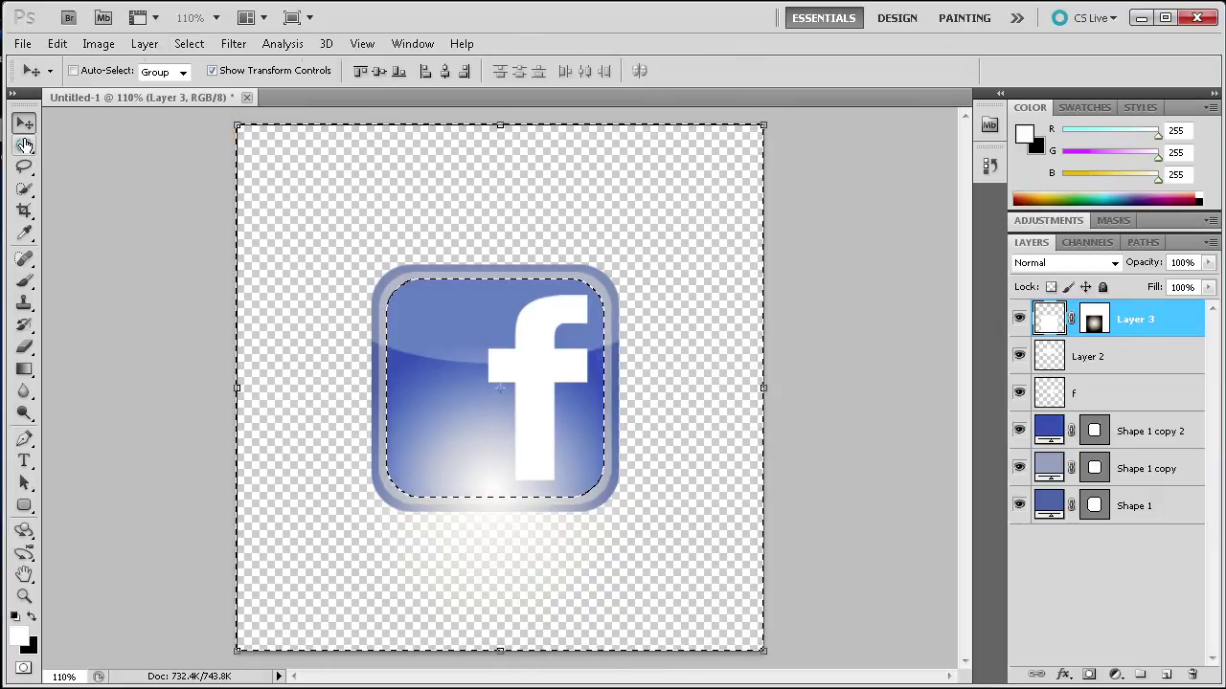
click(24, 144)
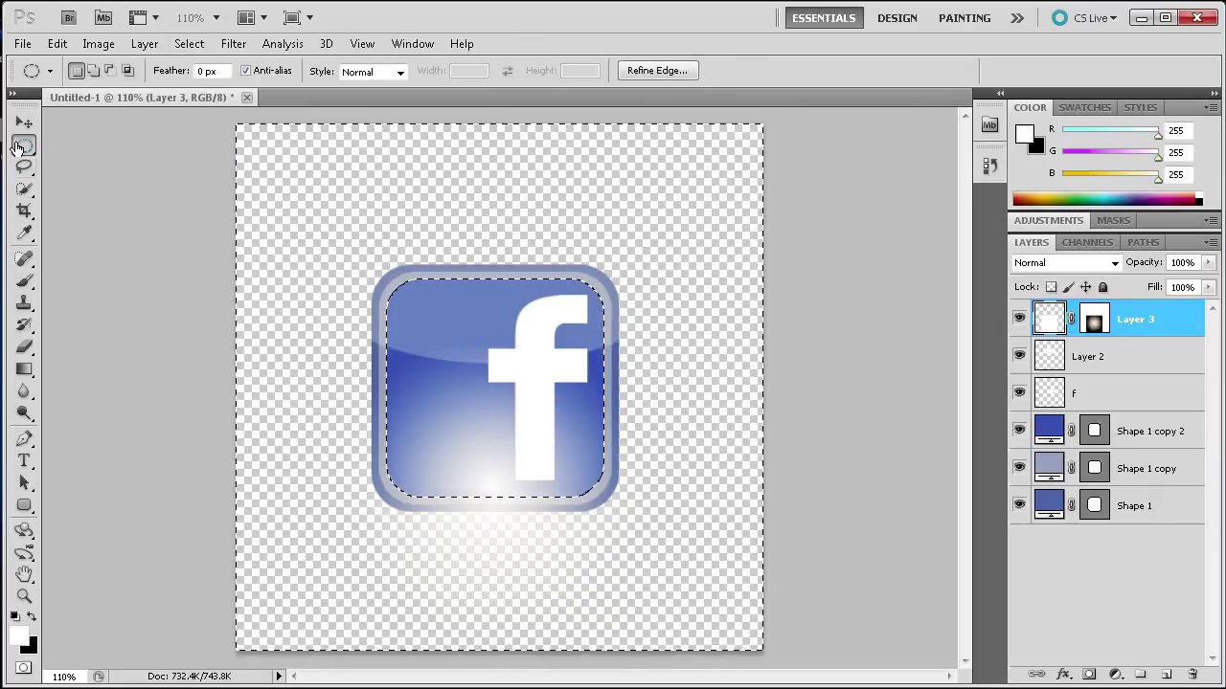
right_click(348, 289)
click(383, 461)
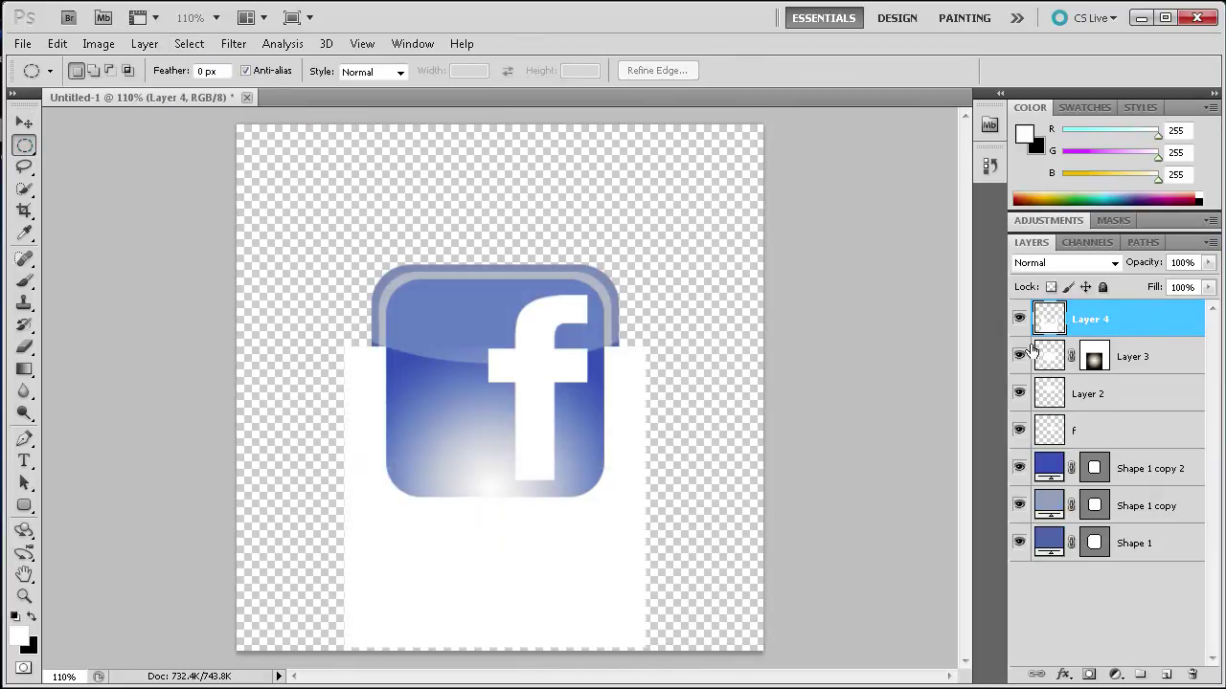
Delete the new layer holding the cut-off white outside the inner square, and set Layer 3's opacity to 42%
drag(1104, 333, 1192, 674)
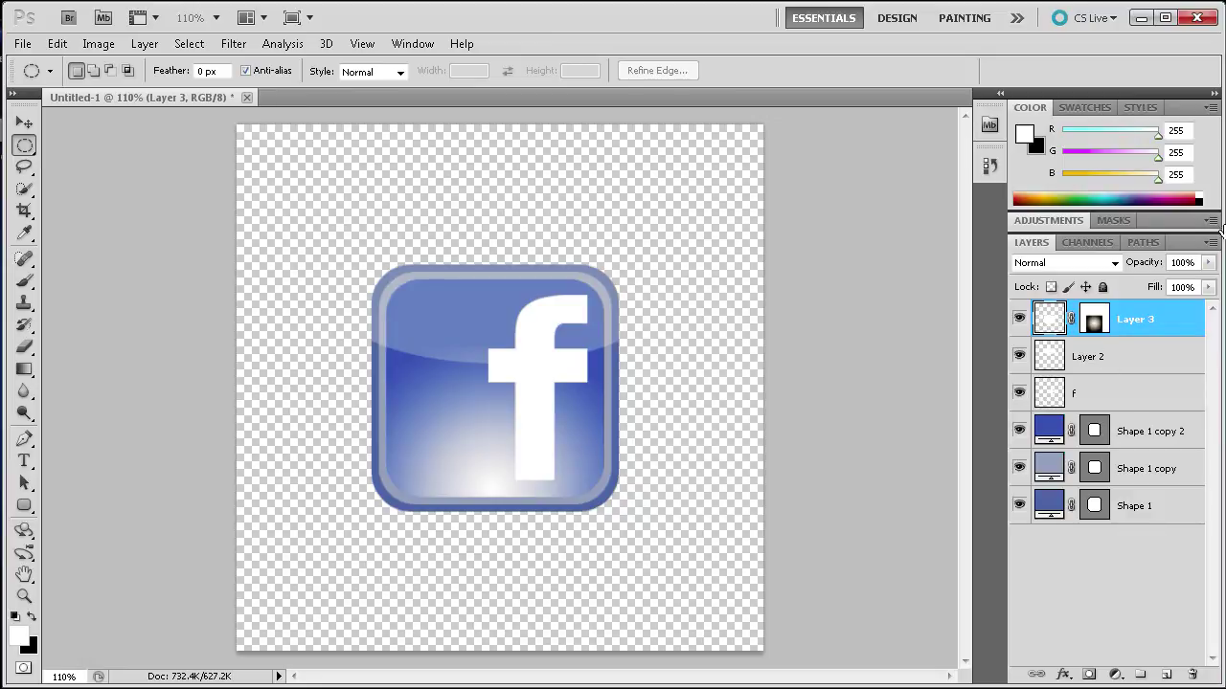
drag(1208, 262, 1152, 290)
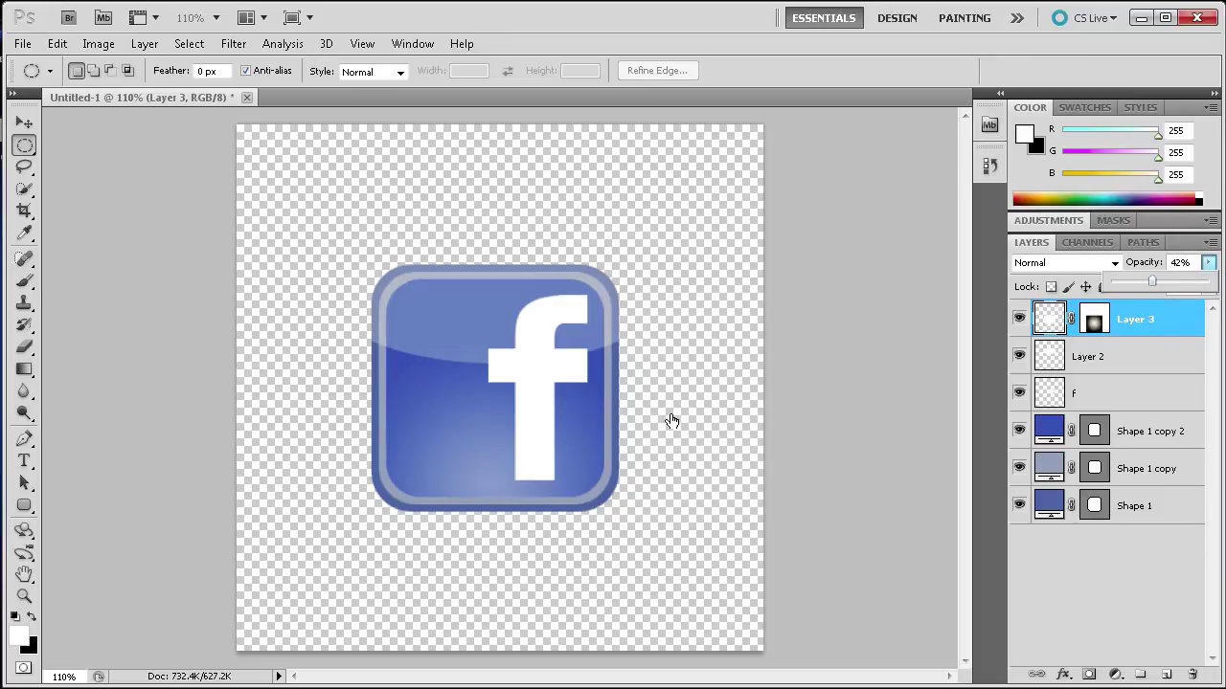